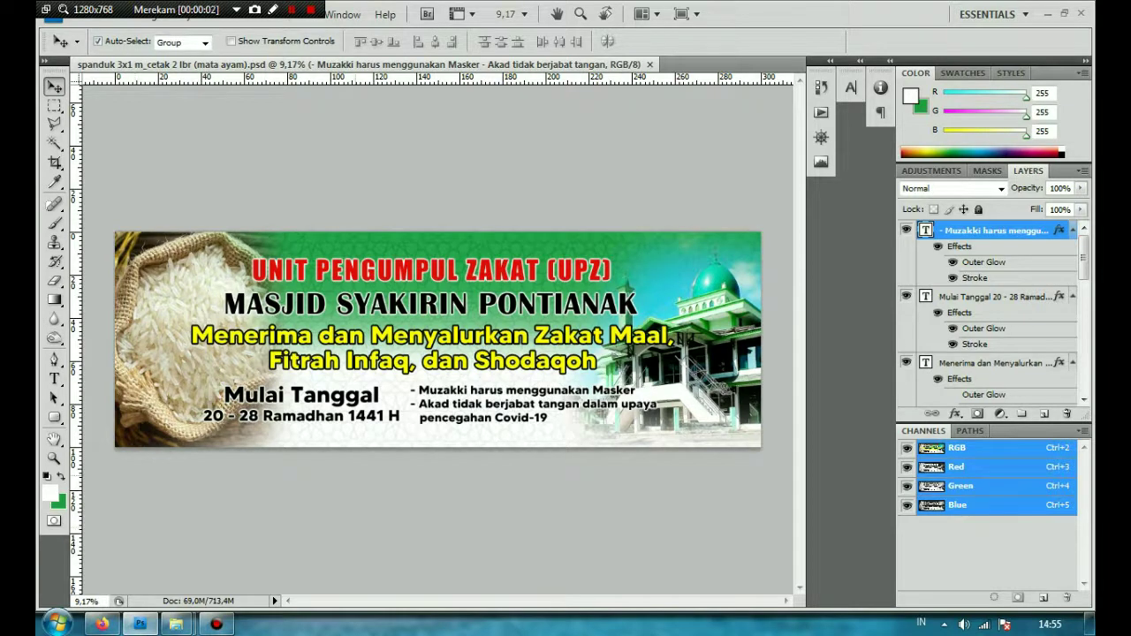
- Create a new blank document 300 cm wide and 100 cm high at 72 pixels/inch
{"action": "left_click", "coordinate": [442, 517]}
{"action": "key", "text": "ctrl+n"}
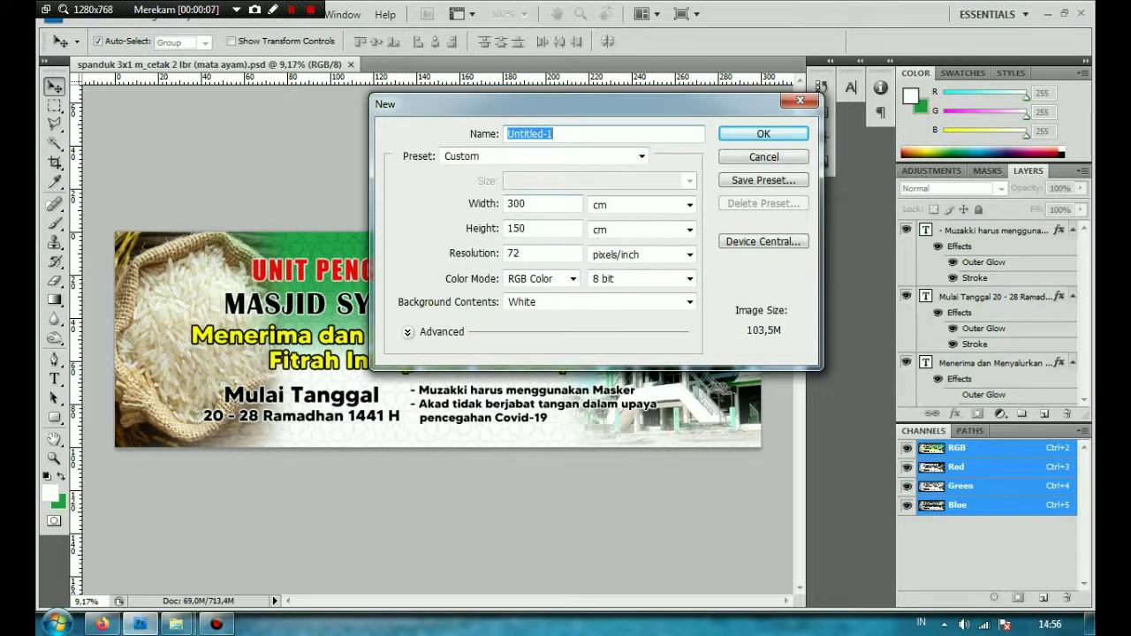
{"action": "left_click_drag", "start_coordinate": [566, 104], "coordinate": [486, 224]}
{"action": "double_click", "coordinate": [437, 323]}
{"action": "type", "text": "300"}
{"action": "key", "text": "Tab"}
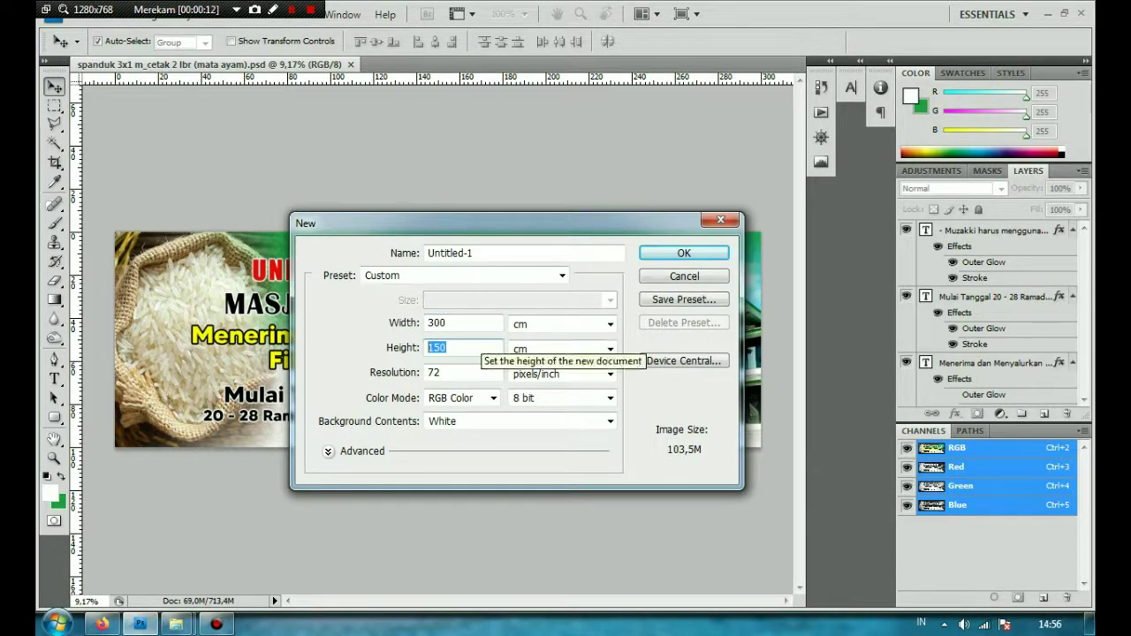
{"action": "type", "text": "100"}
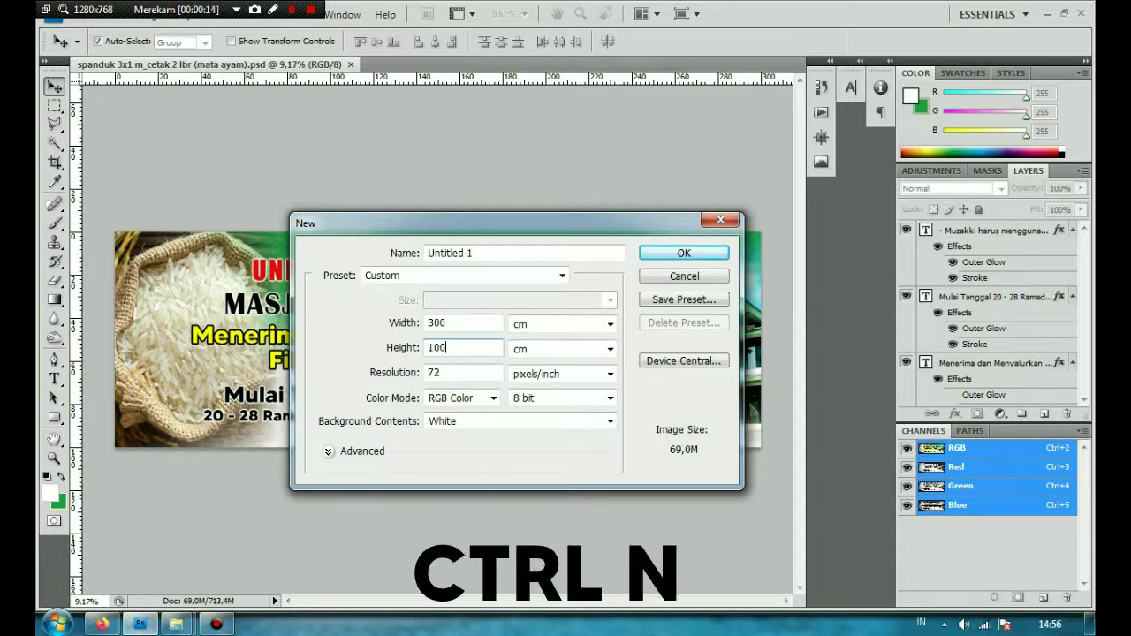
{"action": "key", "text": "Tab"}
{"action": "type", "text": "72"}
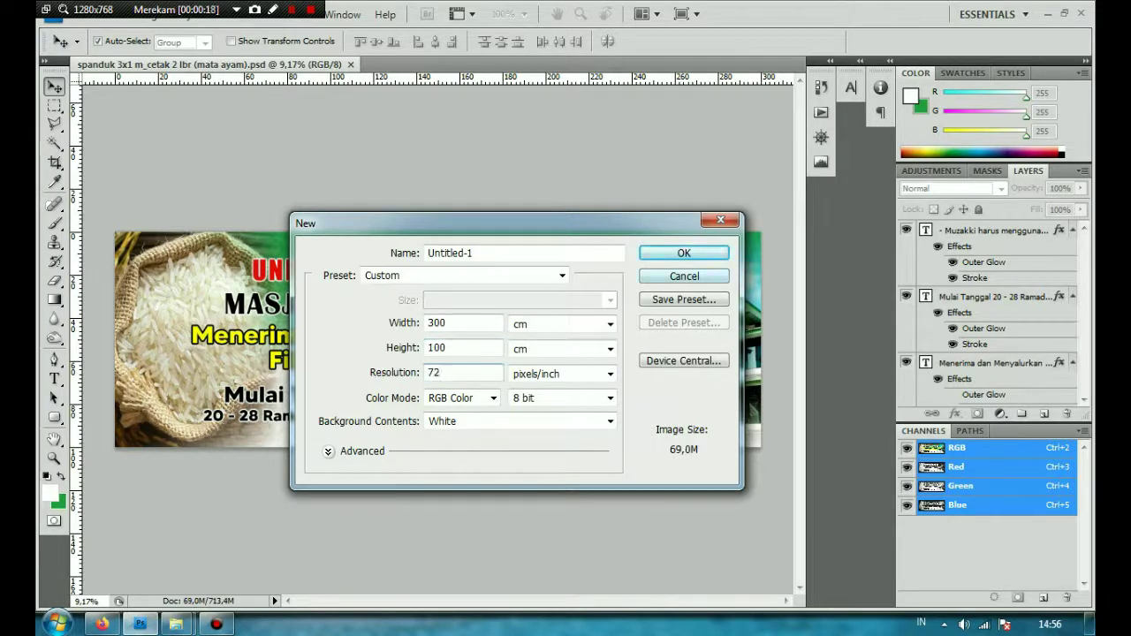
{"action": "key", "text": "Return"}
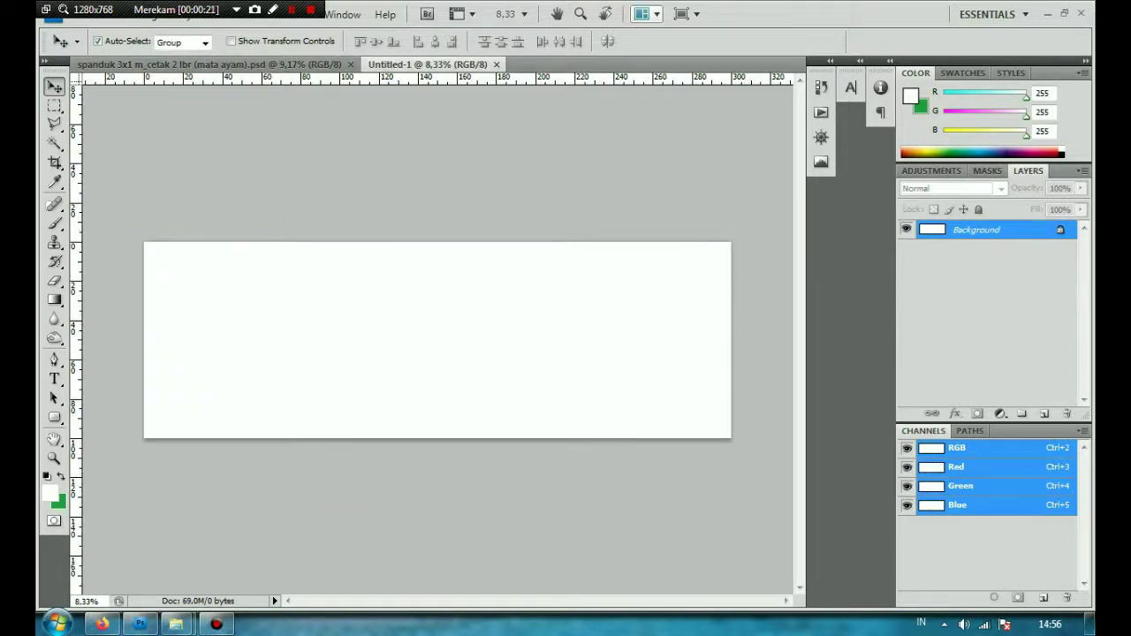
- Tile the reference banner above the new blank document and zoom the blank canvas to 9.17%
{"action": "left_click", "coordinate": [644, 14]}
{"action": "left_click", "coordinate": [675, 71]}
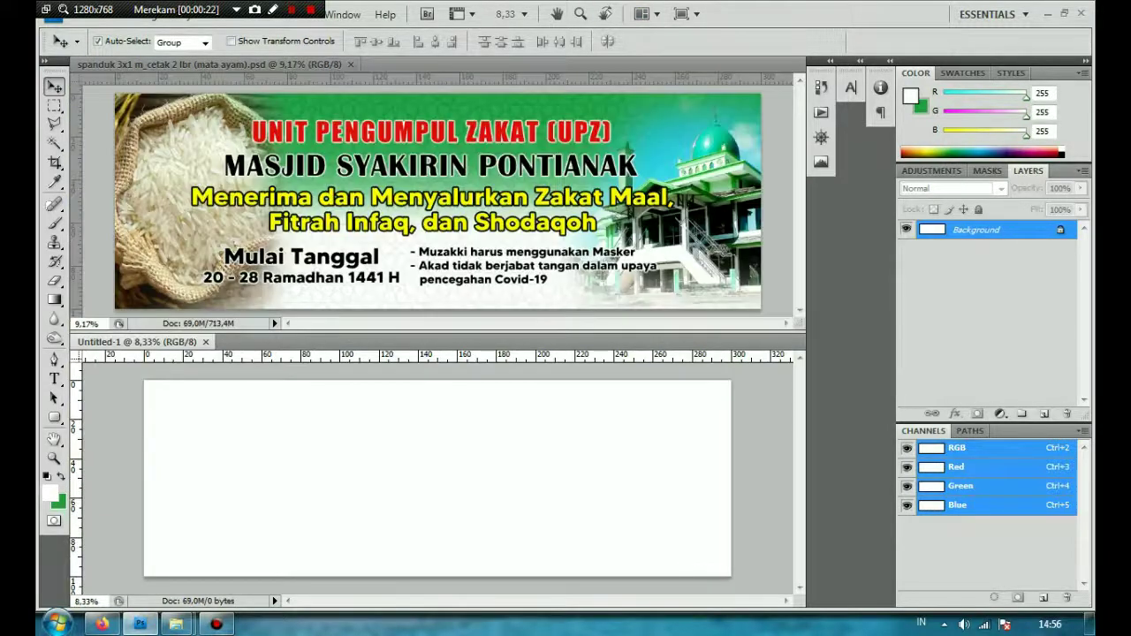
{"action": "scroll", "coordinate": [424, 459], "scroll_direction": "up", "scroll_amount": 1}
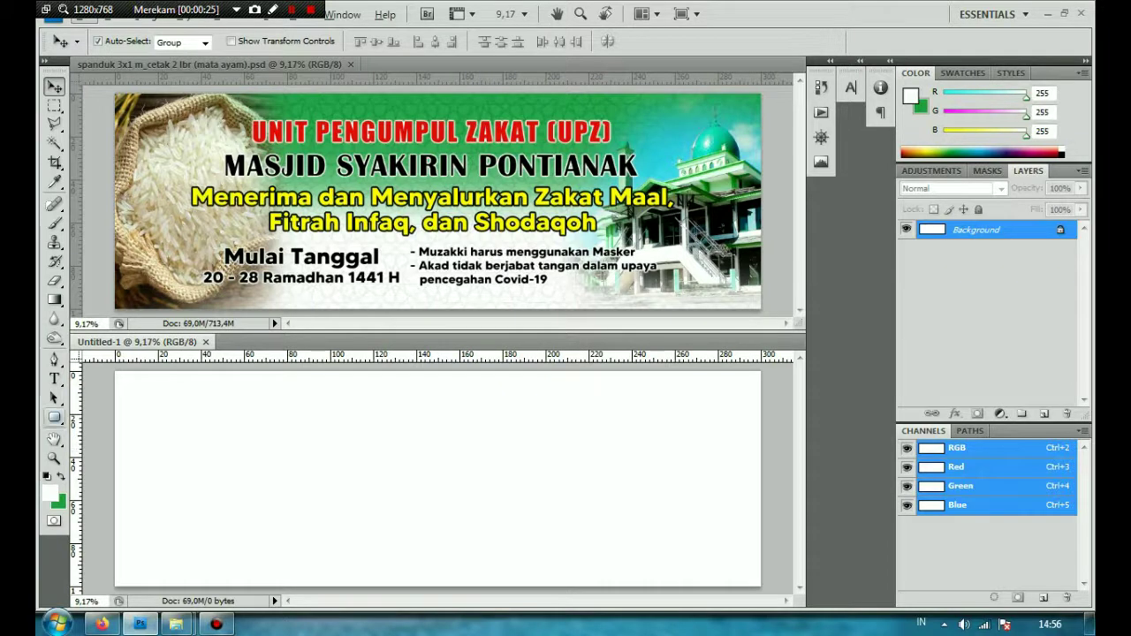
- Add the text "UNIT PENGUMPUL ZAKAT (UPZ)" at 150 pt in the upper part of the blank canvas
{"action": "left_click", "coordinate": [54, 378]}
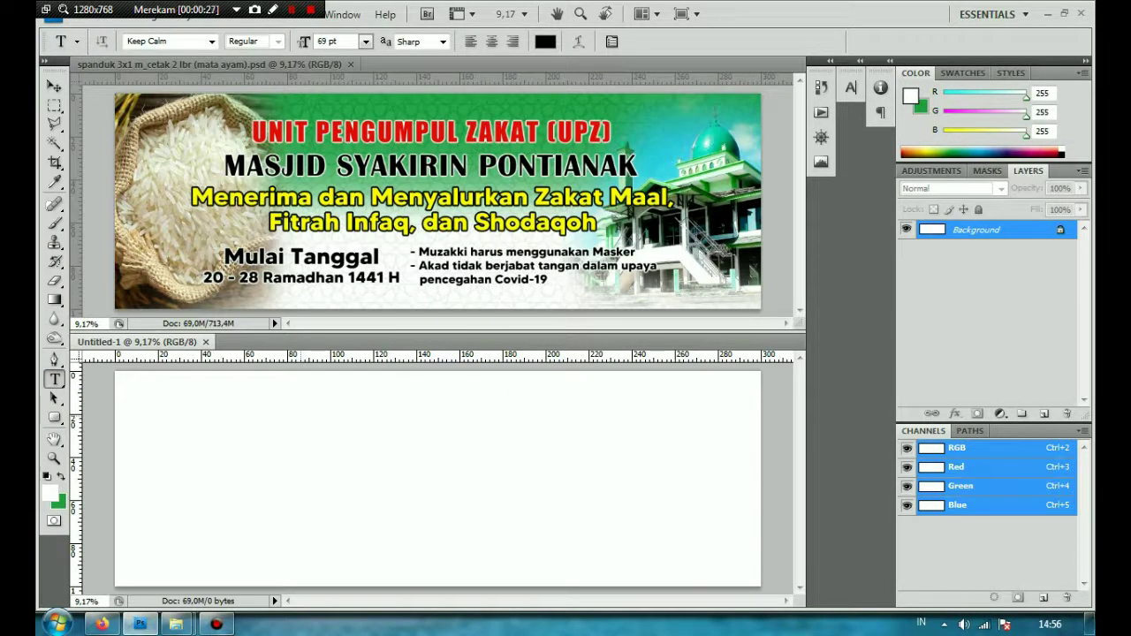
{"action": "left_click", "coordinate": [301, 416]}
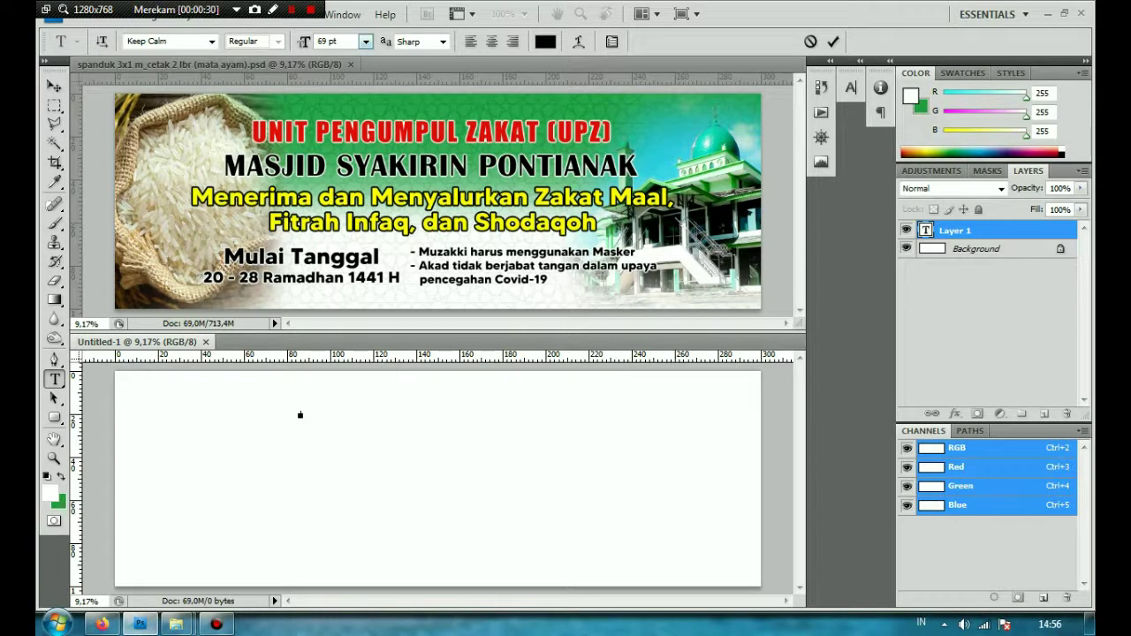
{"action": "left_click", "coordinate": [365, 42]}
{"action": "key", "text": "Escape"}
{"action": "type", "text": "150"}
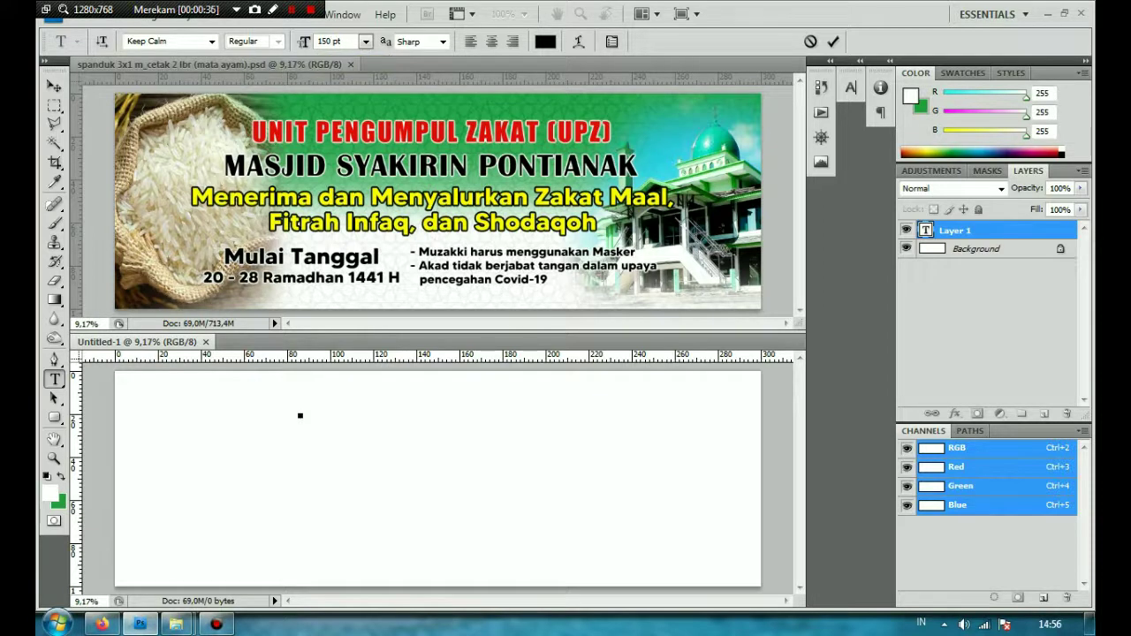
{"action": "type", "text": "UNIT PENGUMPUL "}
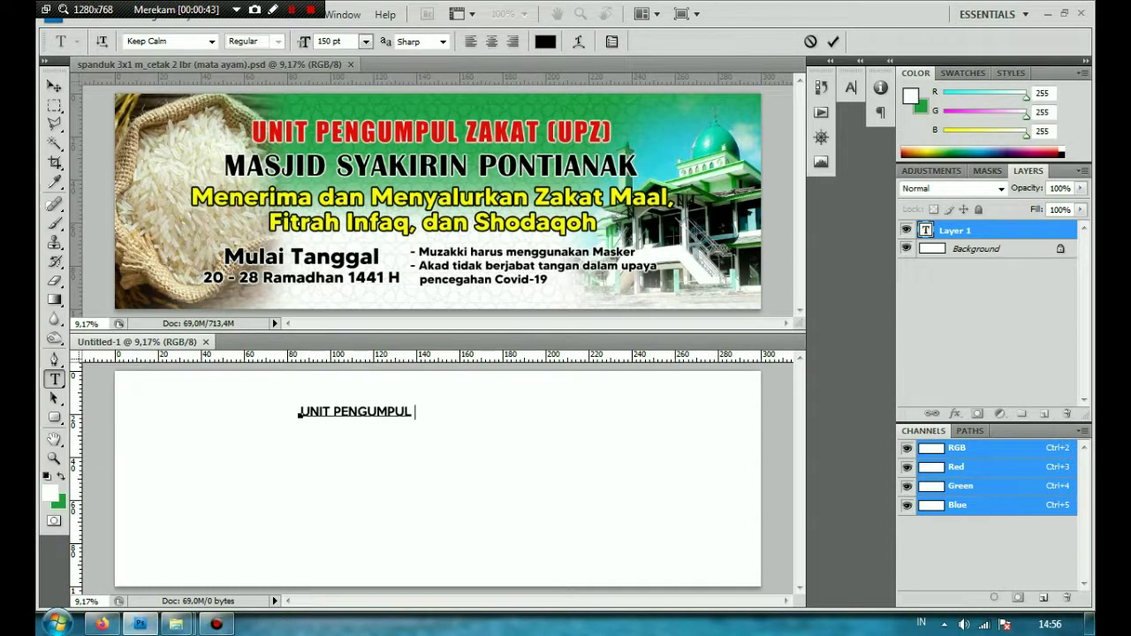
{"action": "type", "text": "ZAKAT"}
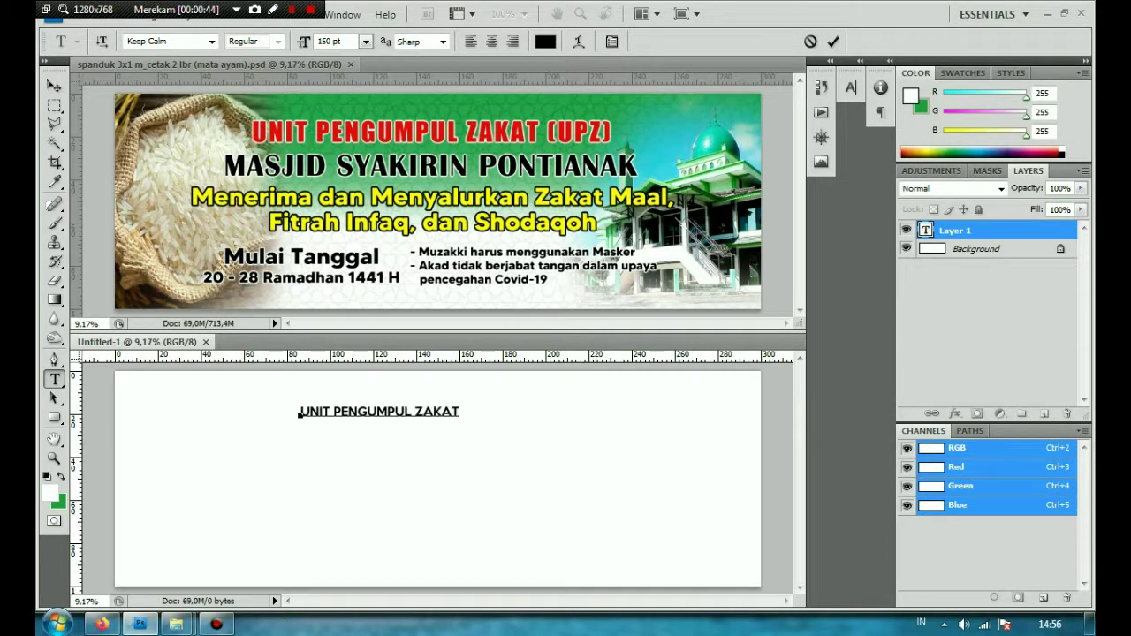
{"action": "type", "text": " (UPZ)"}
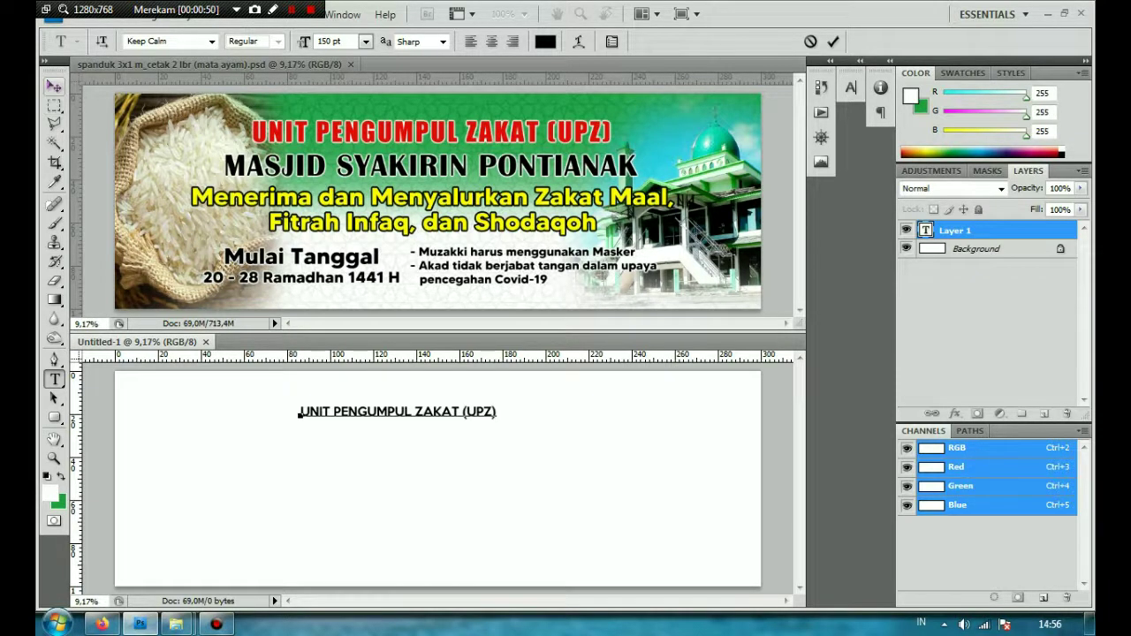
- Scale the heading text up to about 278 pt and position it near the canvas's top centre
{"action": "left_click", "coordinate": [54, 85]}
{"action": "key", "text": "ctrl+t"}
{"action": "left_click_drag", "start_coordinate": [496, 420], "coordinate": [595, 427]}
{"action": "left_click_drag", "start_coordinate": [300, 428], "coordinate": [233, 433]}
{"action": "key", "text": "Return"}
{"action": "left_click_drag", "start_coordinate": [414, 416], "coordinate": [442, 414]}
- Change the font of the whole "UNIT PENGUMPUL ZAKAT (UPZ)" heading to Impact
{"action": "left_click", "coordinate": [54, 378]}
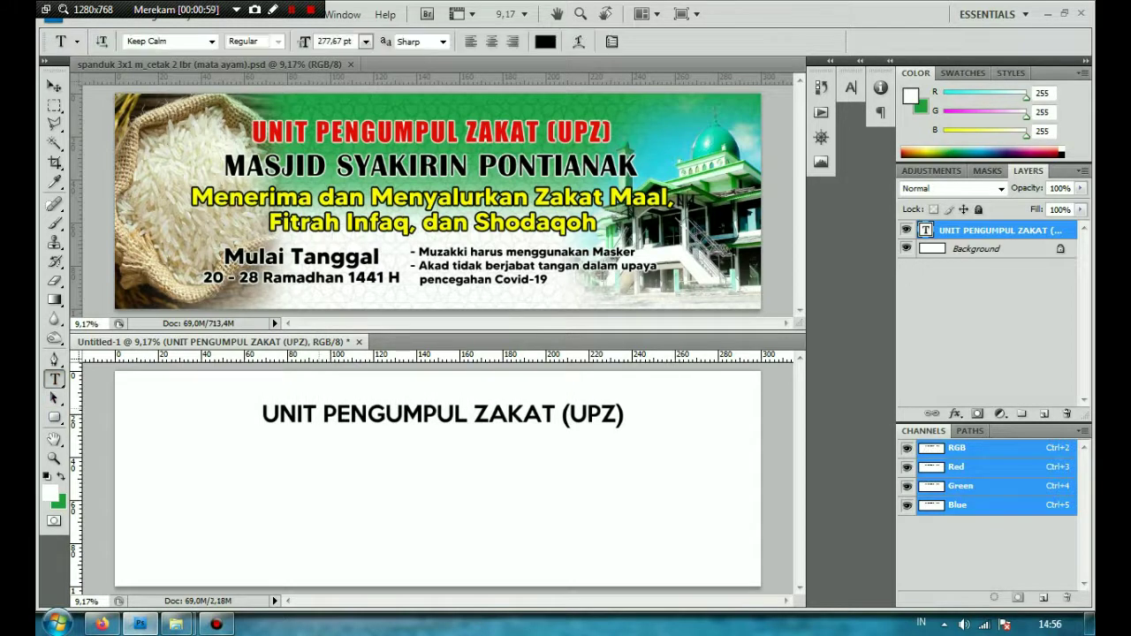
{"action": "left_click", "coordinate": [442, 415]}
{"action": "key", "text": "ctrl+a"}
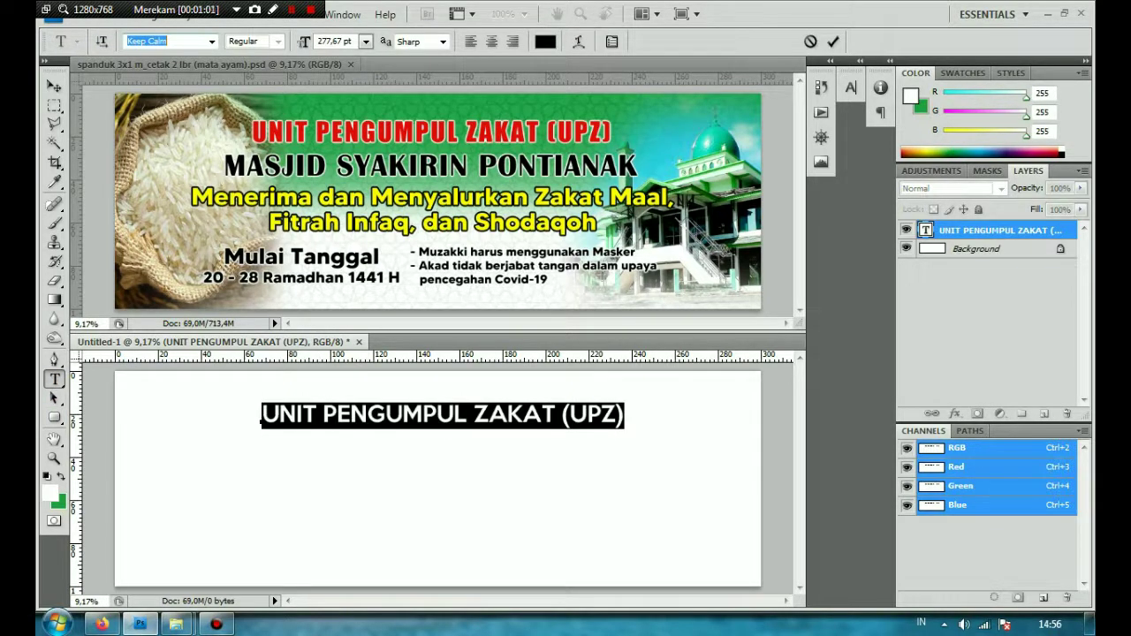
{"action": "type", "text": "Impact"}
{"action": "key", "text": "Return"}
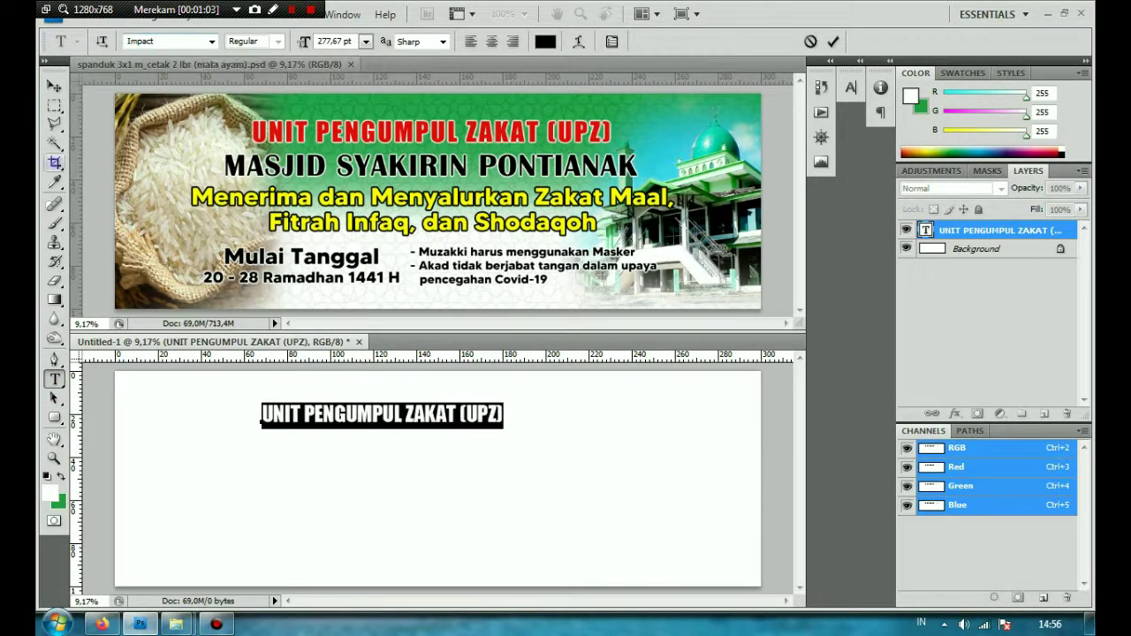
- Increase the heading's letter tracking to 35
{"action": "left_click", "coordinate": [851, 88]}
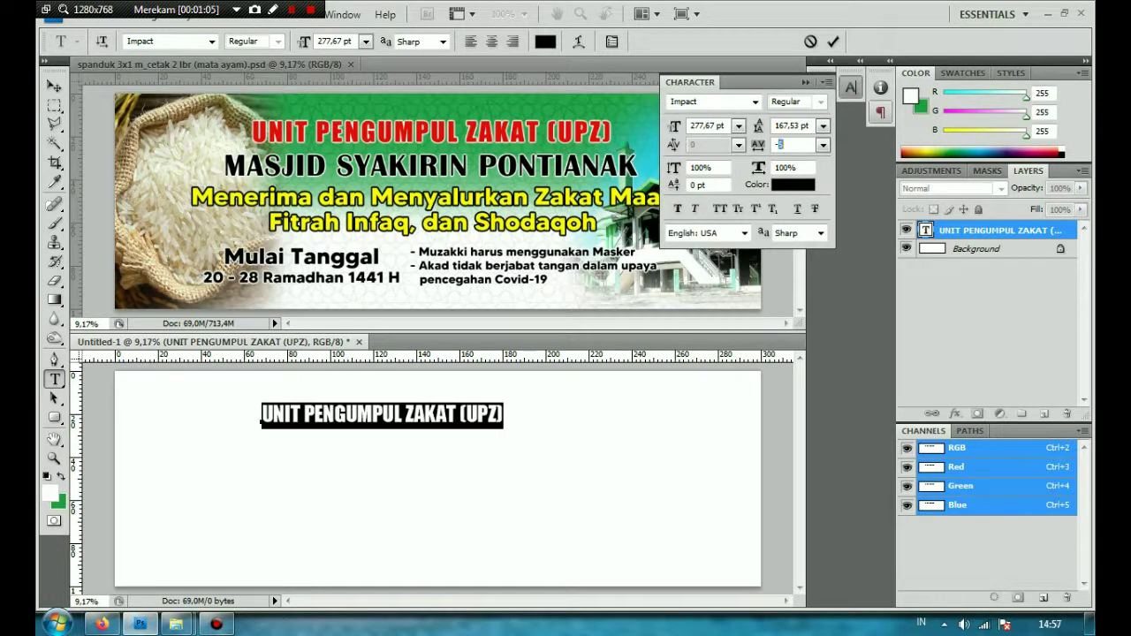
{"action": "key", "text": "shift+Up"}
{"action": "key", "text": "shift+Up"}
{"action": "key", "text": "shift+Up"}
{"action": "key", "text": "shift+Up"}
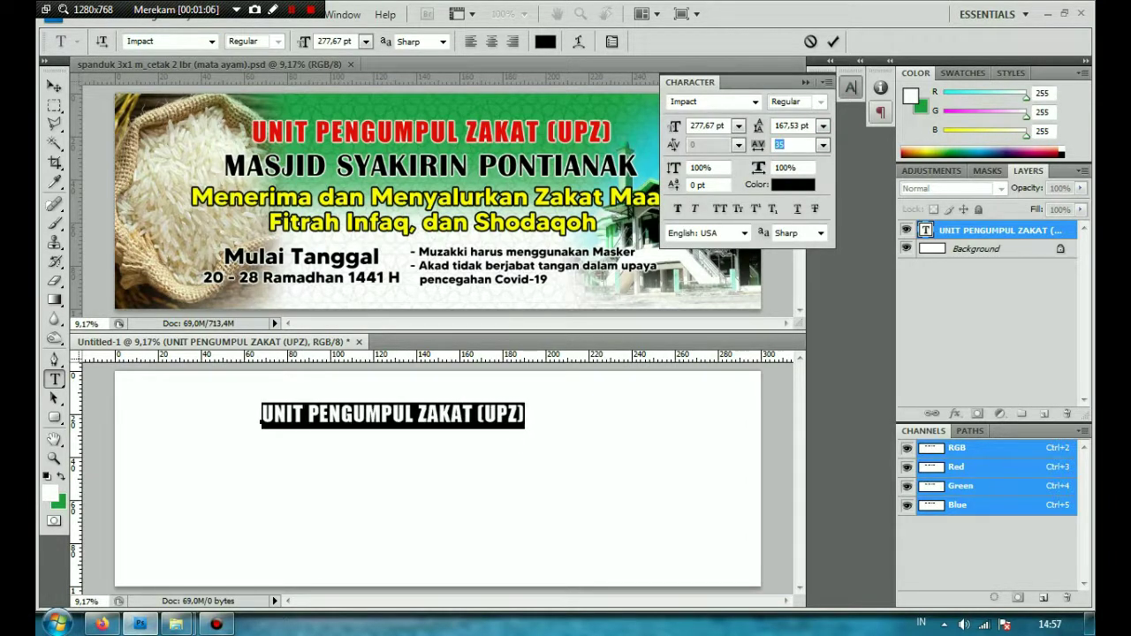
- Scale the heading up to about 114% and nudge it right toward the canvas centre
{"action": "left_click", "coordinate": [54, 85]}
{"action": "key", "text": "ctrl+t"}
{"action": "left_click_drag", "start_coordinate": [528, 430], "coordinate": [564, 433]}
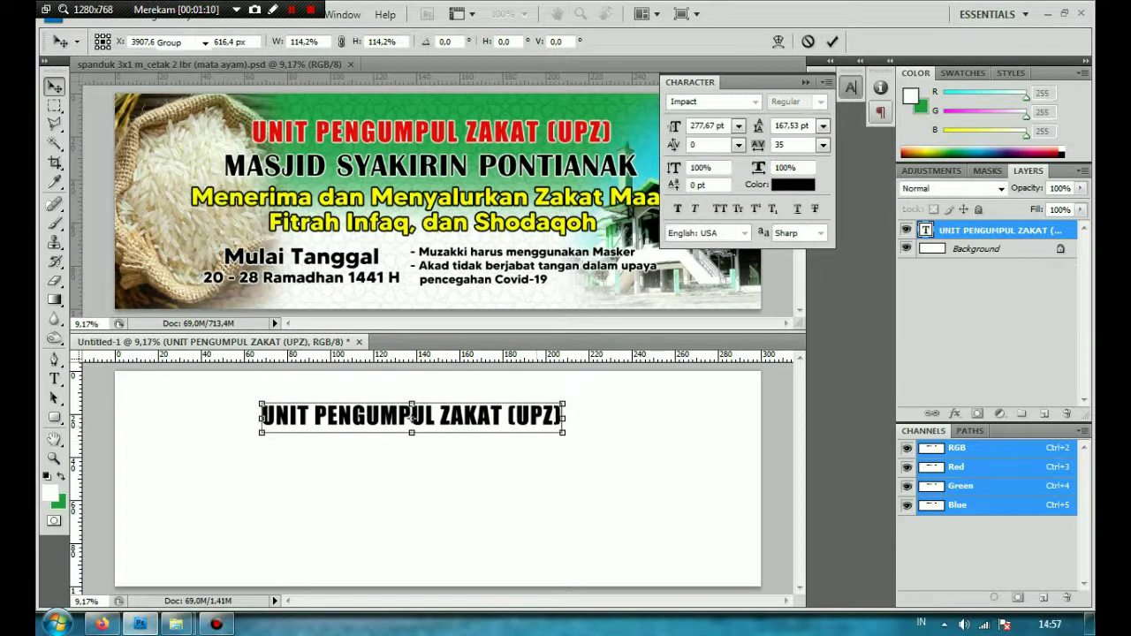
{"action": "key", "text": "Return"}
{"action": "key", "text": "shift+Right"}
{"action": "key", "text": "shift+Right"}
{"action": "key", "text": "shift+Right"}
{"action": "key", "text": "shift+Right"}
{"action": "key", "text": "shift+Right"}
{"action": "key", "text": "shift+Right"}
{"action": "key", "text": "shift+Right"}
{"action": "key", "text": "shift+Right"}
{"action": "key", "text": "shift+Right"}
{"action": "key", "text": "shift+Right"}
{"action": "key", "text": "shift+Right"}
{"action": "key", "text": "shift+Right"}
{"action": "key", "text": "shift+Right"}
{"action": "key", "text": "shift+Right"}
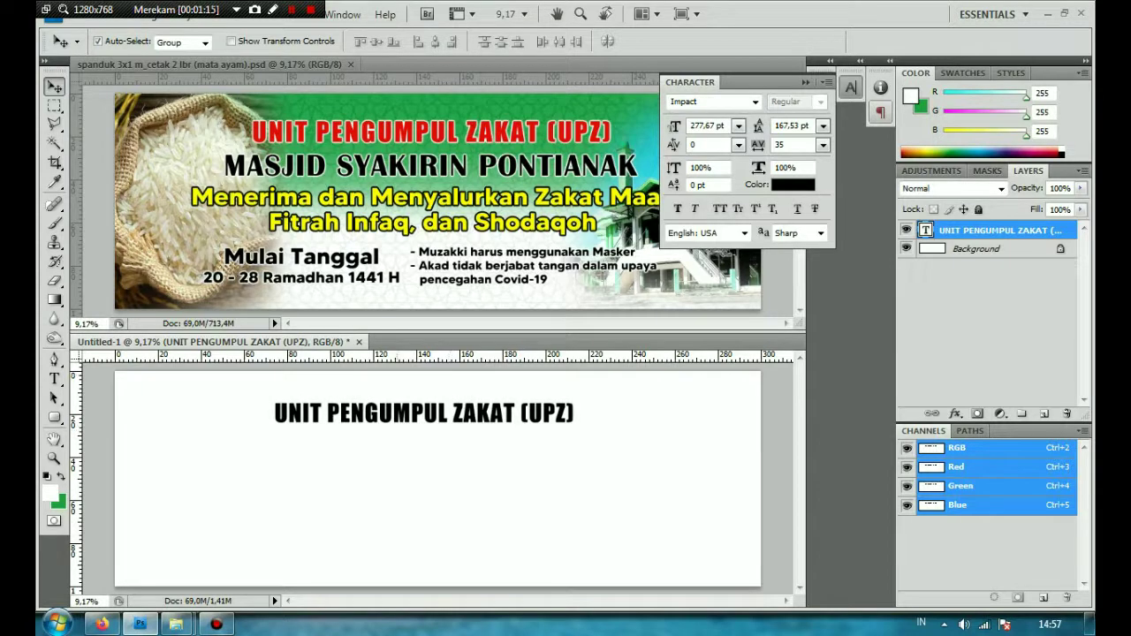
- Duplicate the heading directly below itself and replace the copy's text with "MASJID SYAKIRIN PONTIANAK"
{"action": "left_click_drag", "start_coordinate": [424, 413], "coordinate": [424, 444]}
{"action": "key", "text": "t"}
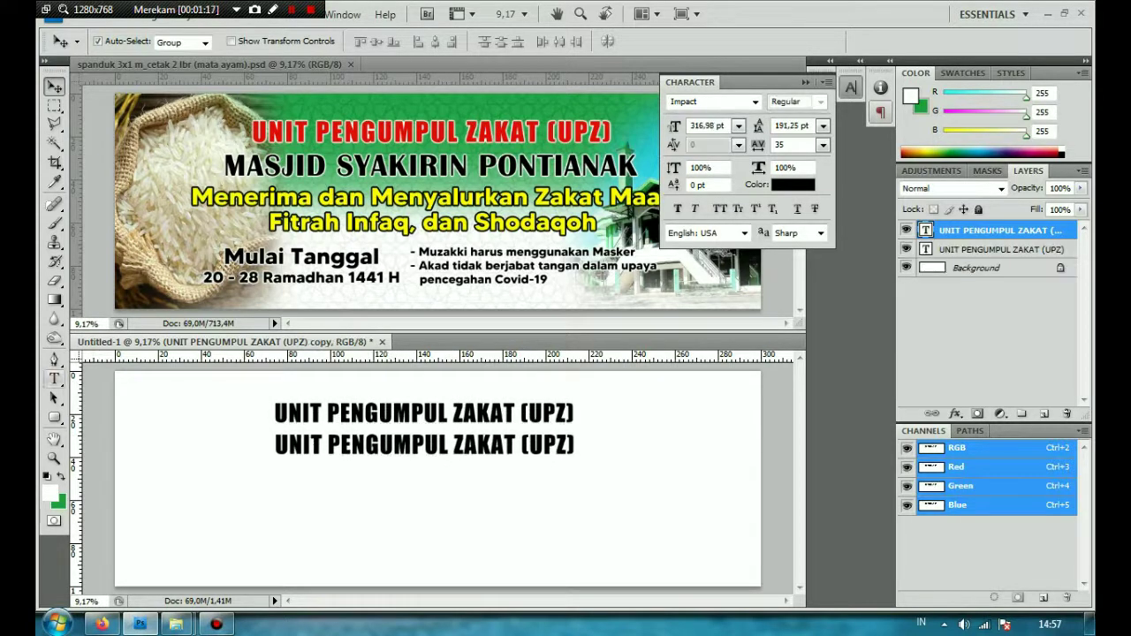
{"action": "left_click", "coordinate": [355, 446]}
{"action": "key", "text": "ctrl+a"}
{"action": "left_click", "coordinate": [307, 446]}
{"action": "key", "text": "ctrl+a"}
{"action": "type", "text": "MASJID S"}
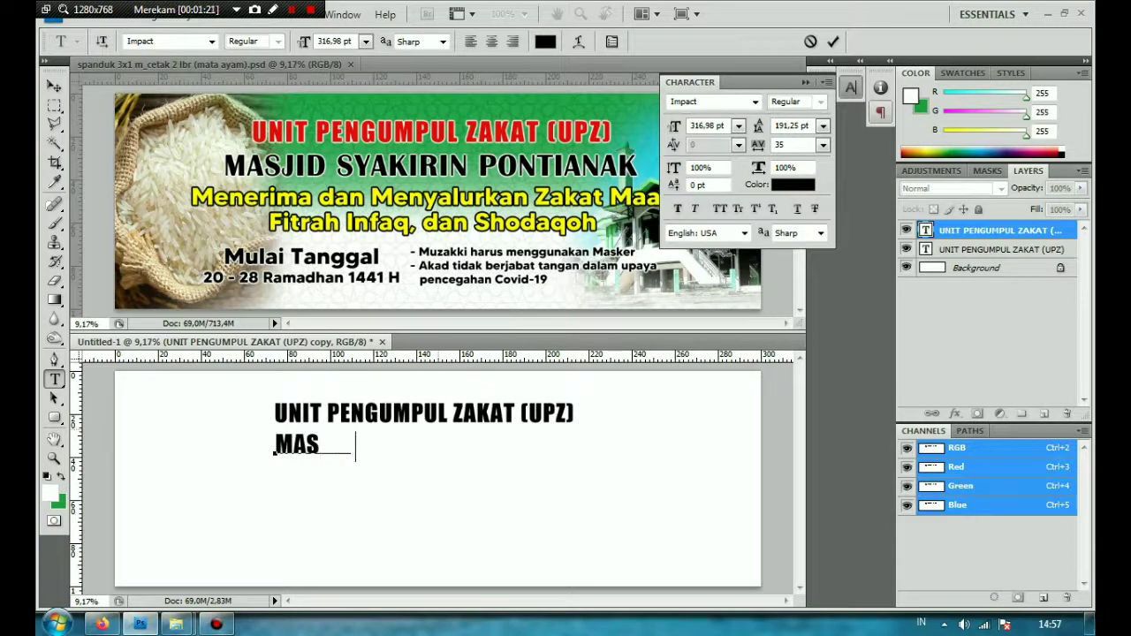
{"action": "type", "text": "YAK"}
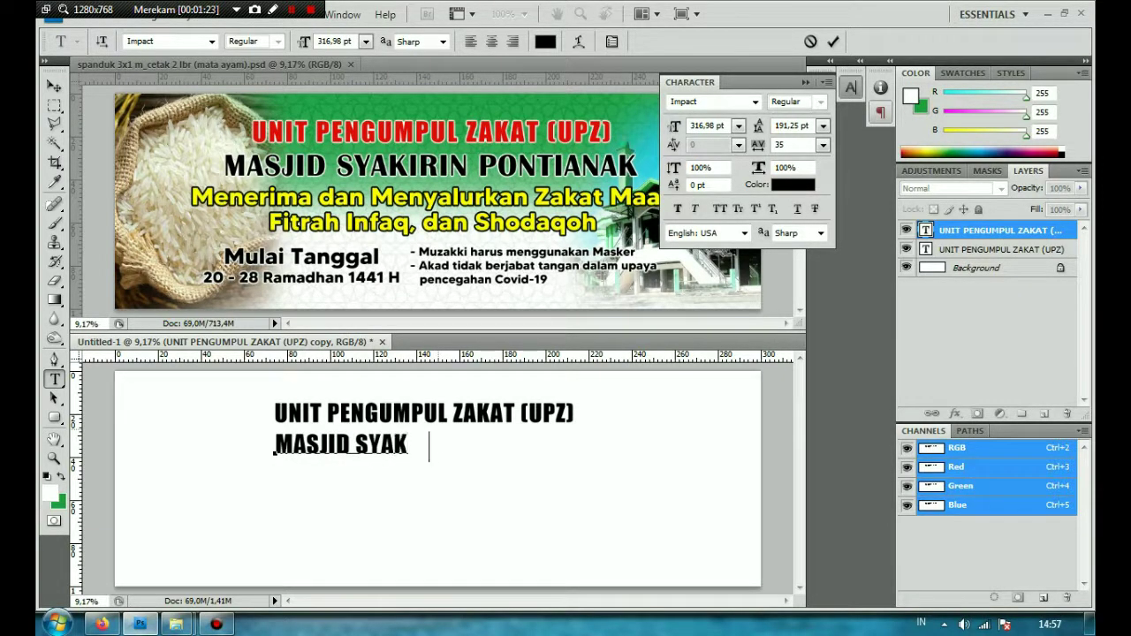
{"action": "type", "text": "IRIN P"}
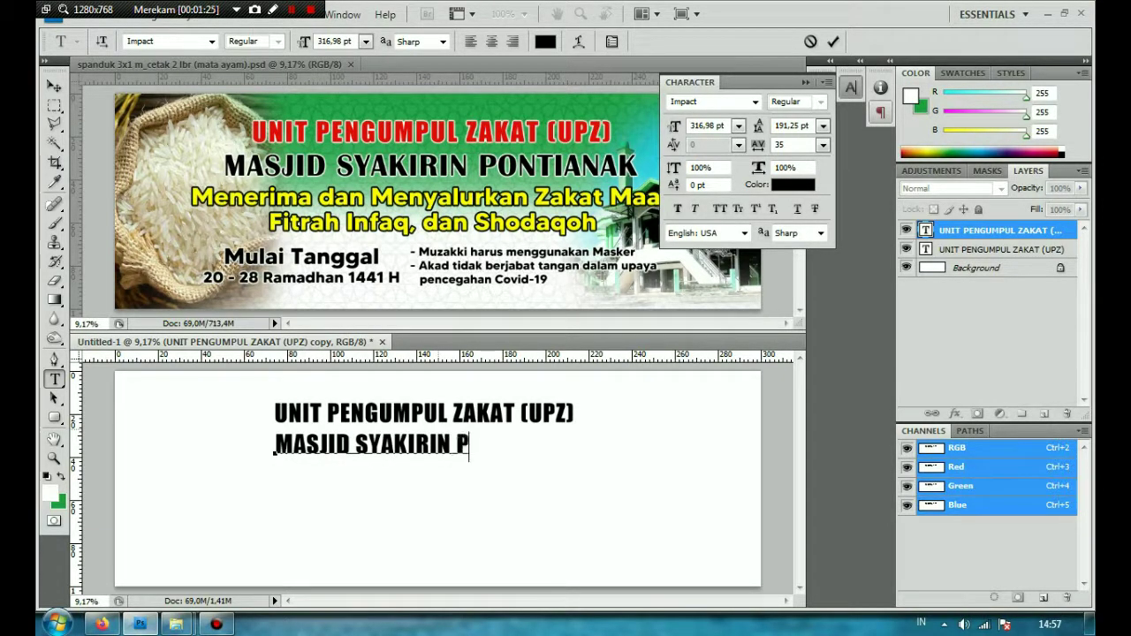
{"action": "type", "text": "ONTIANAK"}
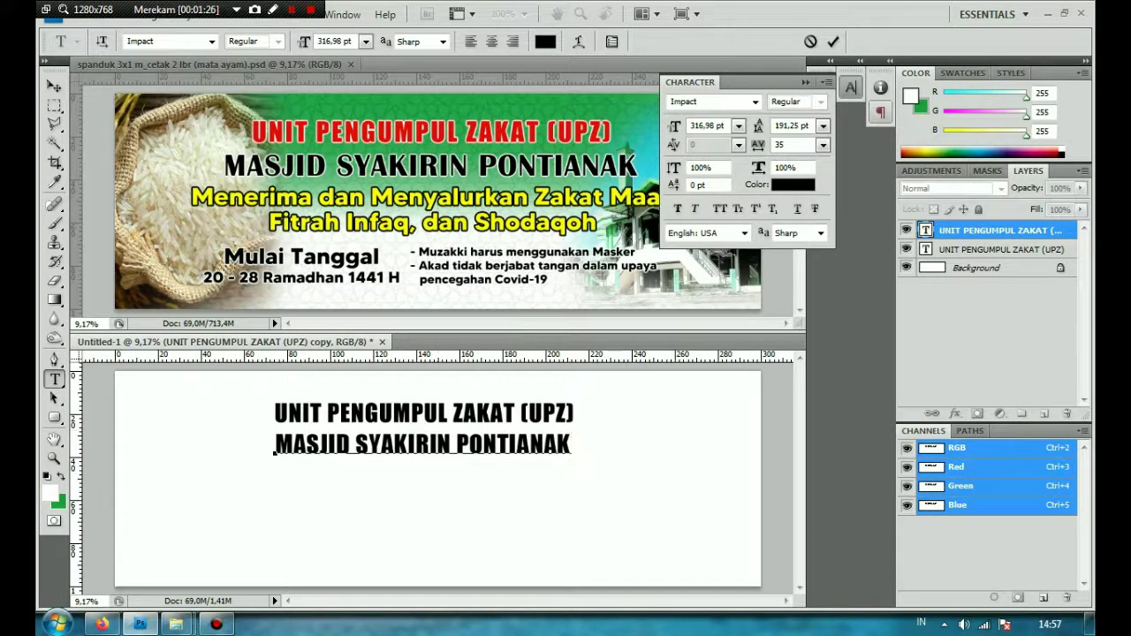
- Scale the "MASJID SYAKIRIN PONTIANAK" line up to about 131%, then deselect it and collapse the character settings
{"action": "left_click", "coordinate": [54, 86]}
{"action": "key", "text": "ctrl+t"}
{"action": "left_click_drag", "start_coordinate": [276, 447], "coordinate": [228, 450]}
{"action": "left_click_drag", "start_coordinate": [571, 450], "coordinate": [614, 450]}
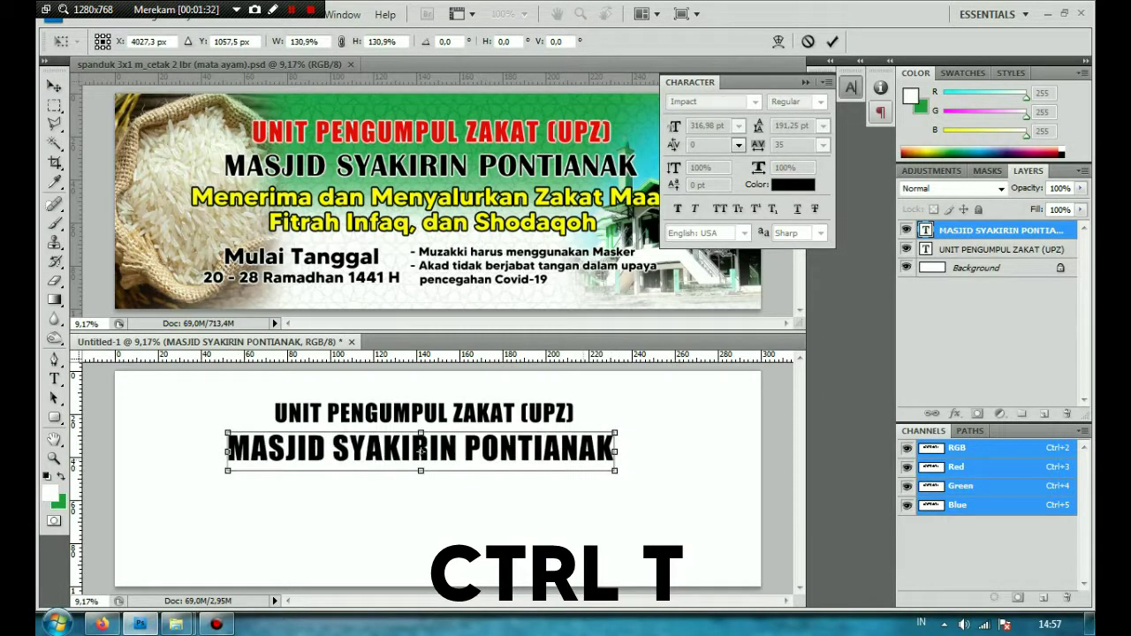
{"action": "key", "text": "Return"}
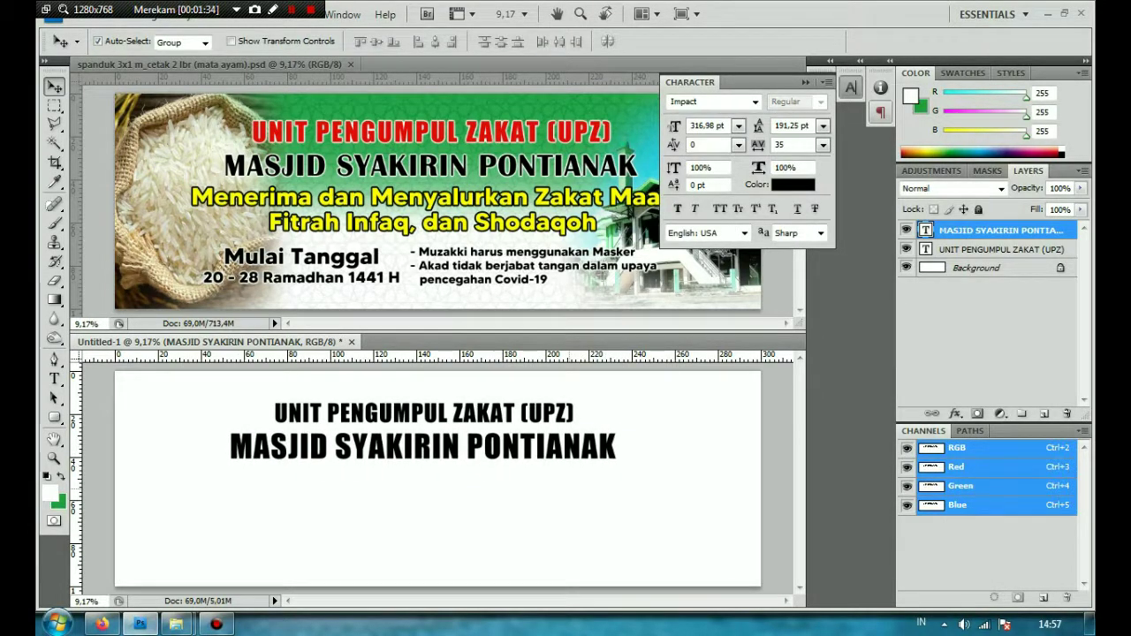
{"action": "left_click", "coordinate": [569, 489]}
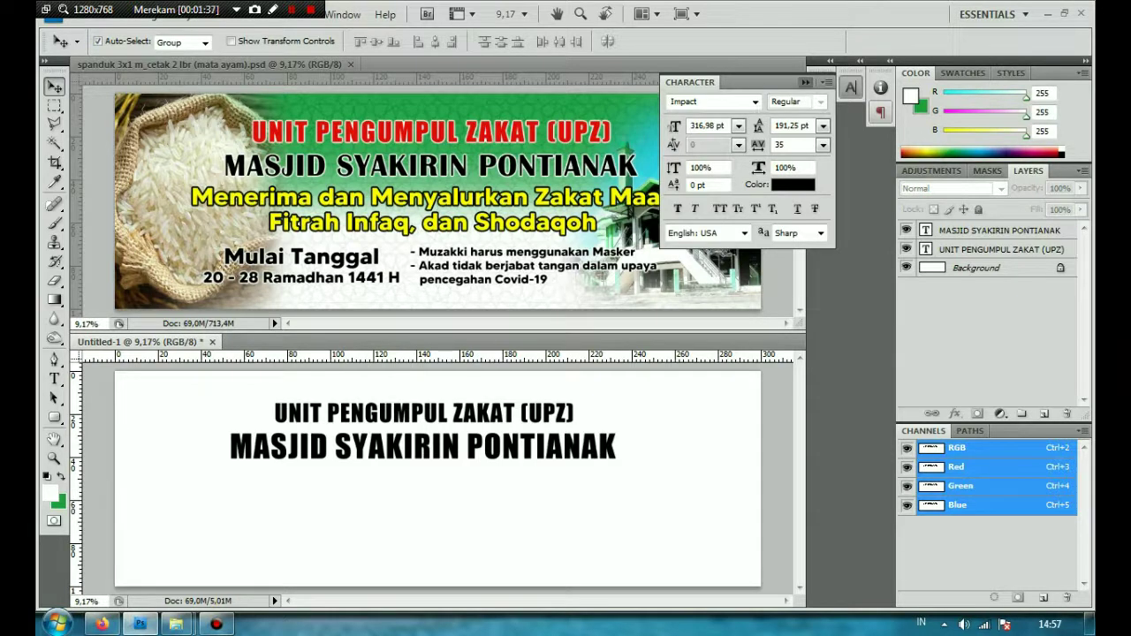
{"action": "left_click", "coordinate": [805, 81]}
- Duplicate the "MASJID SYAKIRIN PONTIANAK" line below itself and replace the copy's text with "Menerima dan Menyalurkan Zakat Maal,"
{"action": "left_click_drag", "start_coordinate": [425, 446], "coordinate": [424, 487]}
{"action": "left_click", "coordinate": [55, 379]}
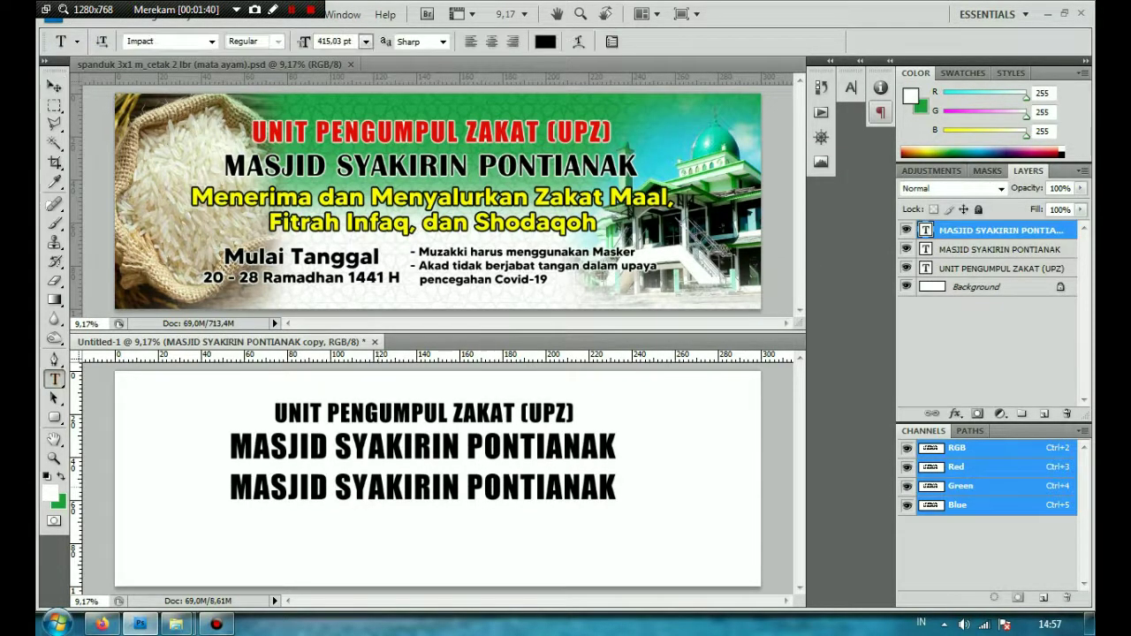
{"action": "left_click_drag", "start_coordinate": [617, 488], "coordinate": [229, 495]}
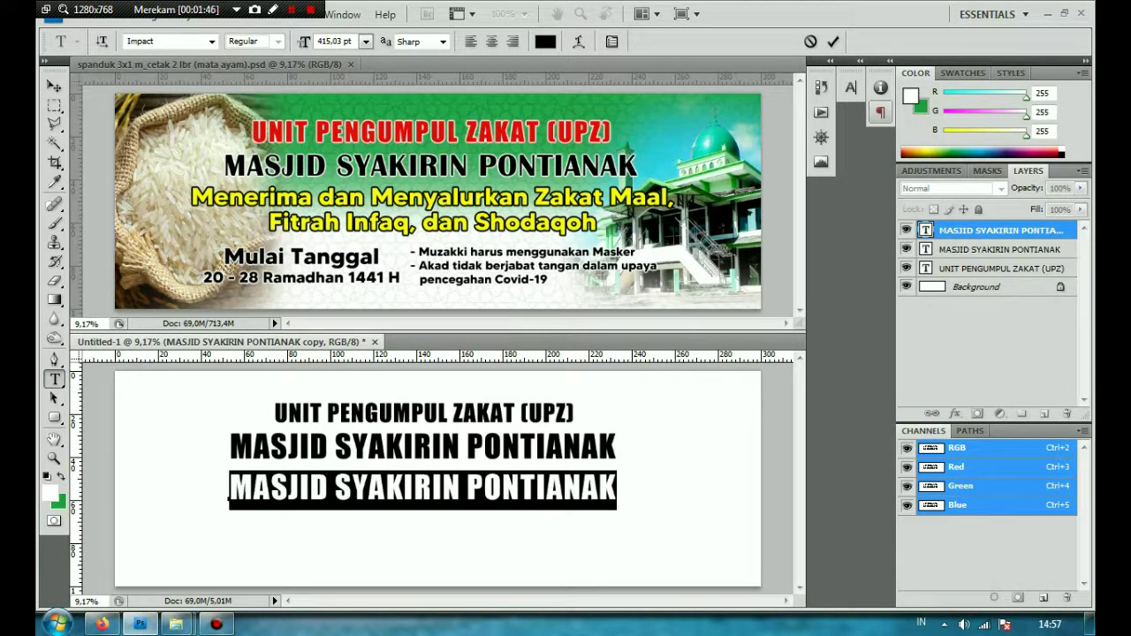
{"action": "type", "text": "Mener"}
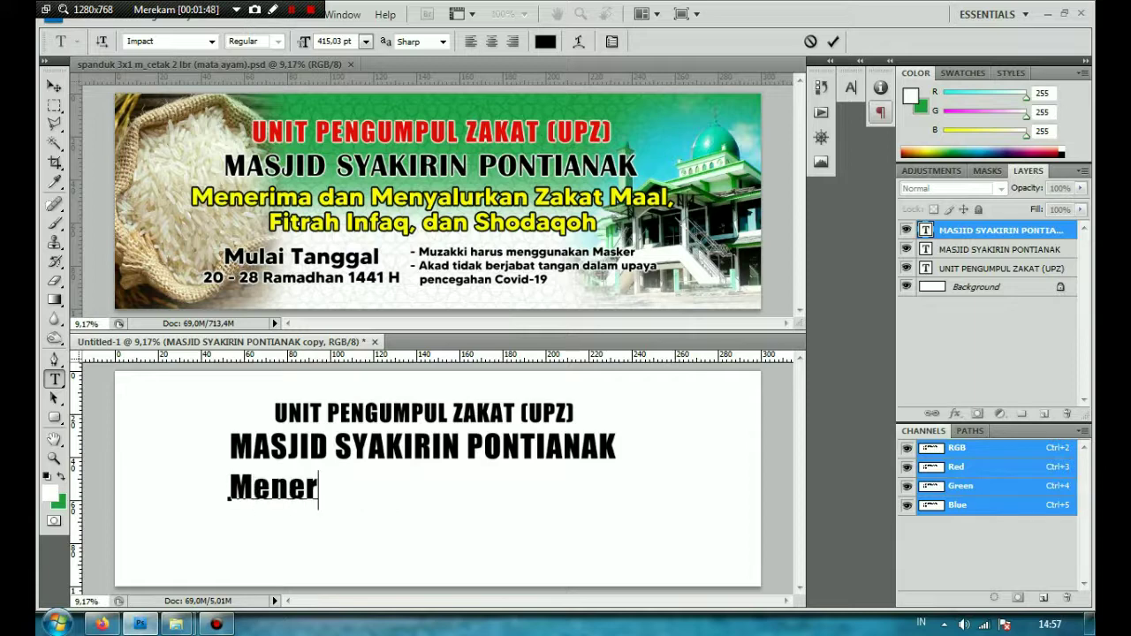
{"action": "type", "text": "ima da"}
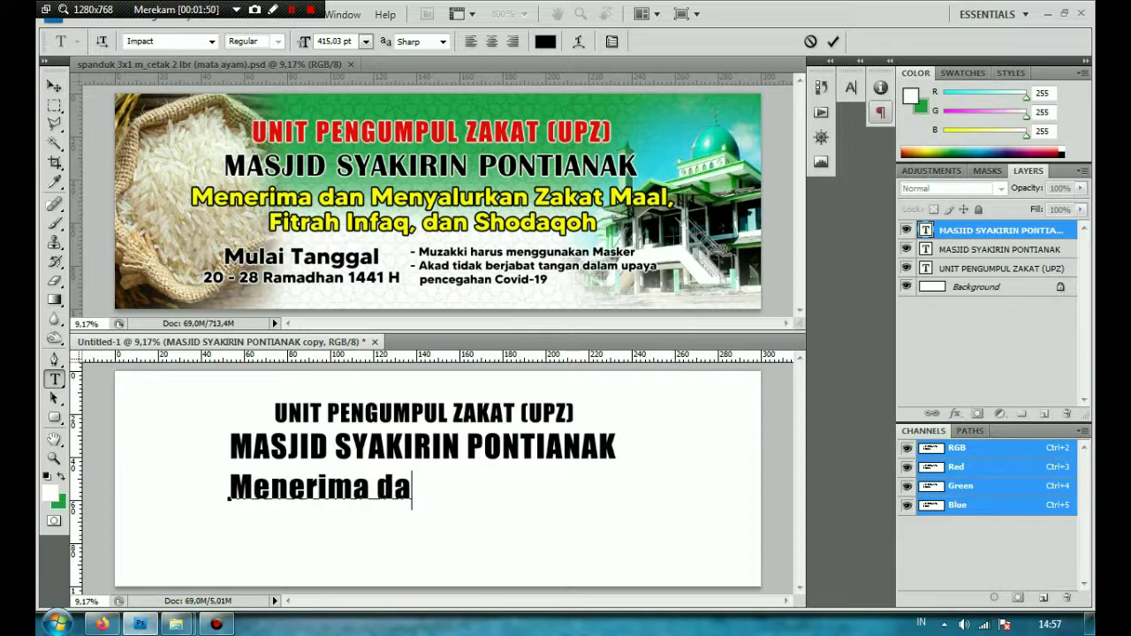
{"action": "type", "text": "n MEnyalurkan"}
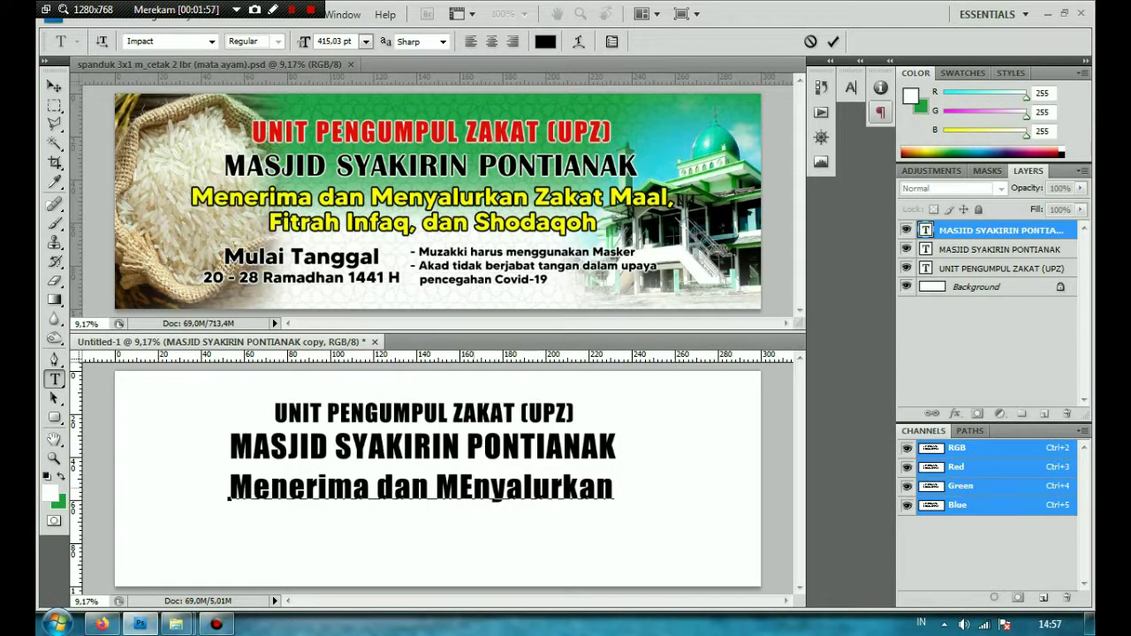
{"action": "key", "text": "shift+Left"}
{"action": "type", "text": "e"}
{"action": "key", "text": "End"}
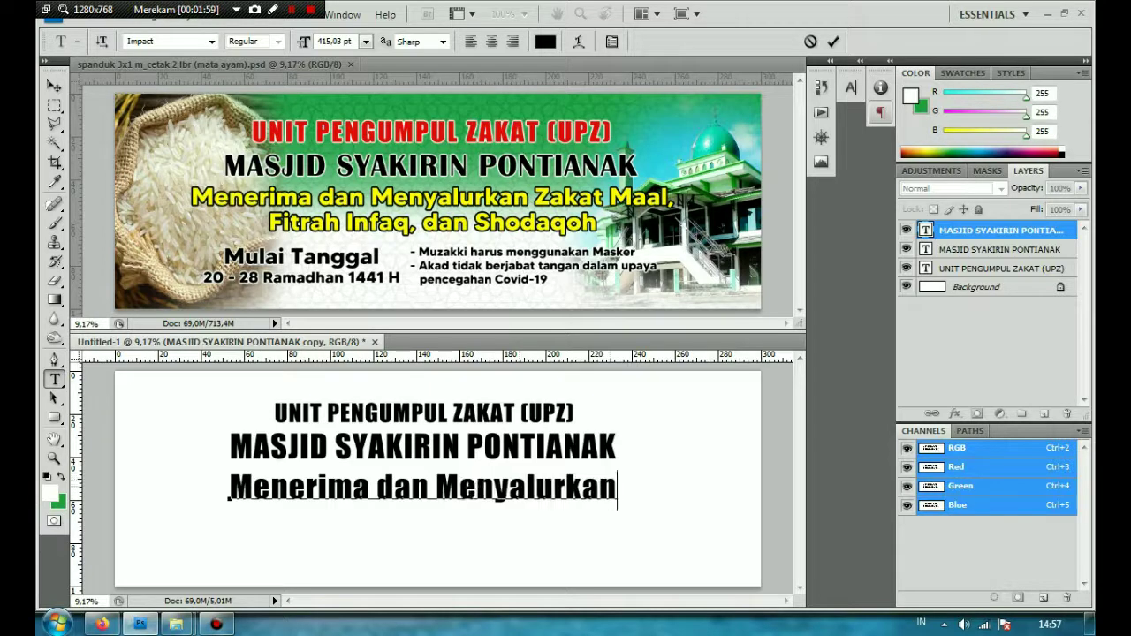
{"action": "type", "text": "Zakat M"}
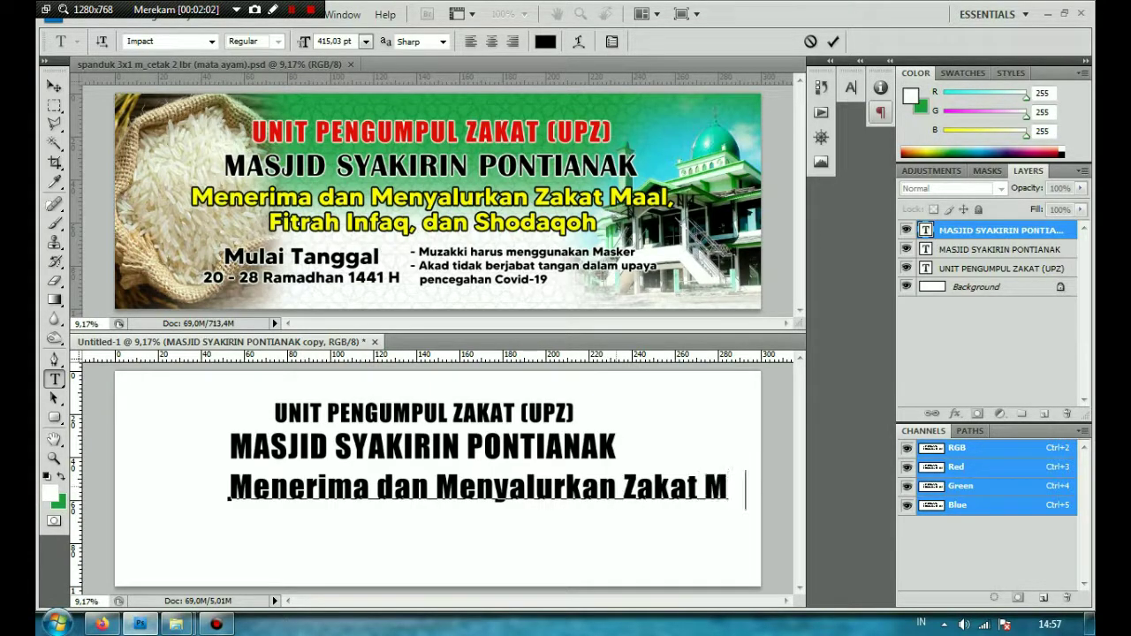
{"action": "type", "text": "al,"}
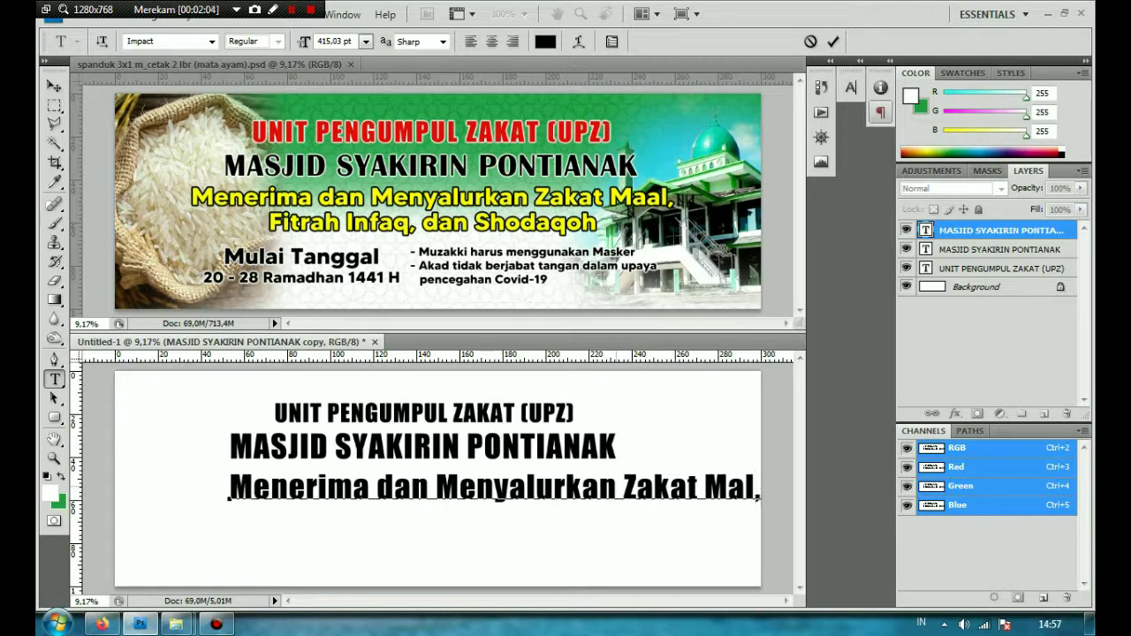
{"action": "key", "text": "BackSpace"}
{"action": "type", "text": "a"}
{"action": "type", "text": "l,"}
- Add a second line reading "Fitrah Infaq, dan Shodaqoh" to the new text
{"action": "key", "text": "Return"}
{"action": "type", "text": "Fitra"}
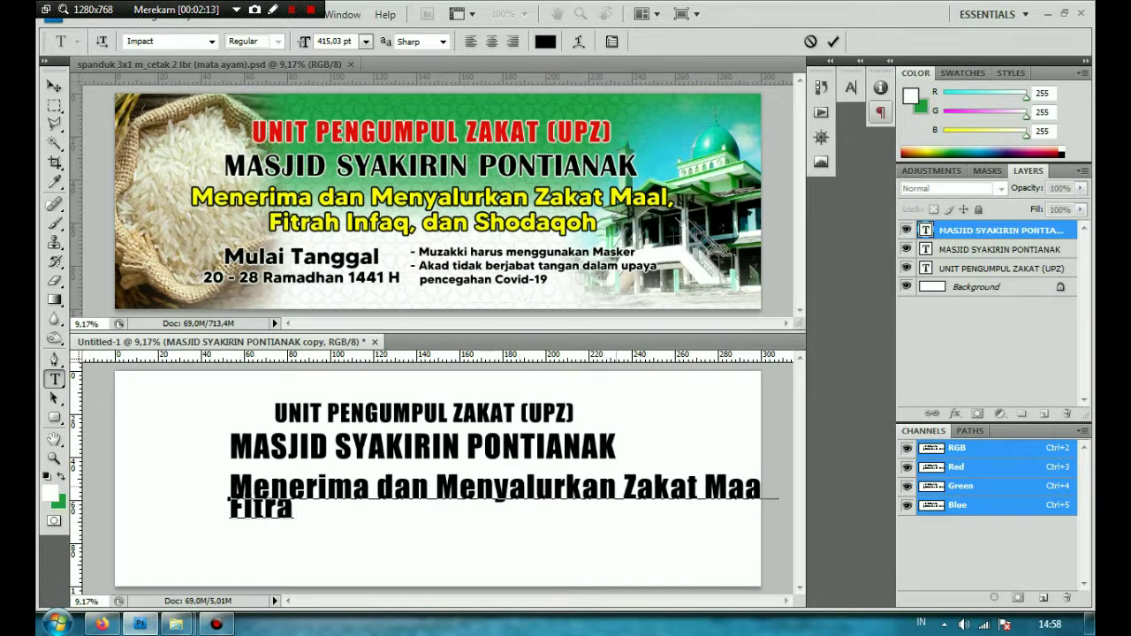
{"action": "type", "text": "h Infaq"}
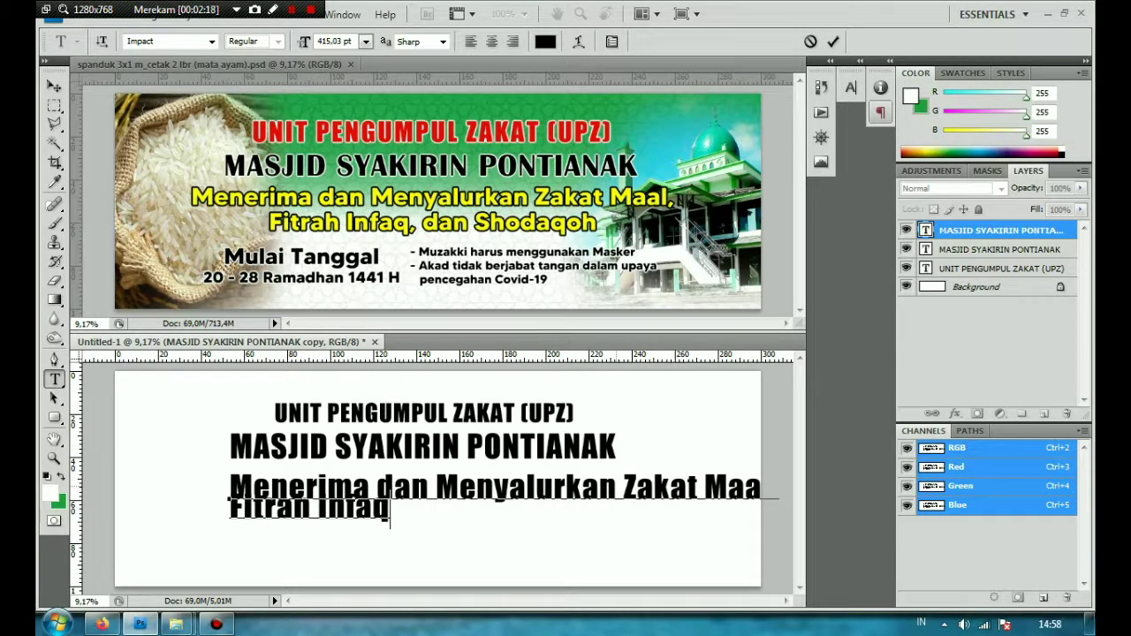
{"action": "type", "text": ", dan "}
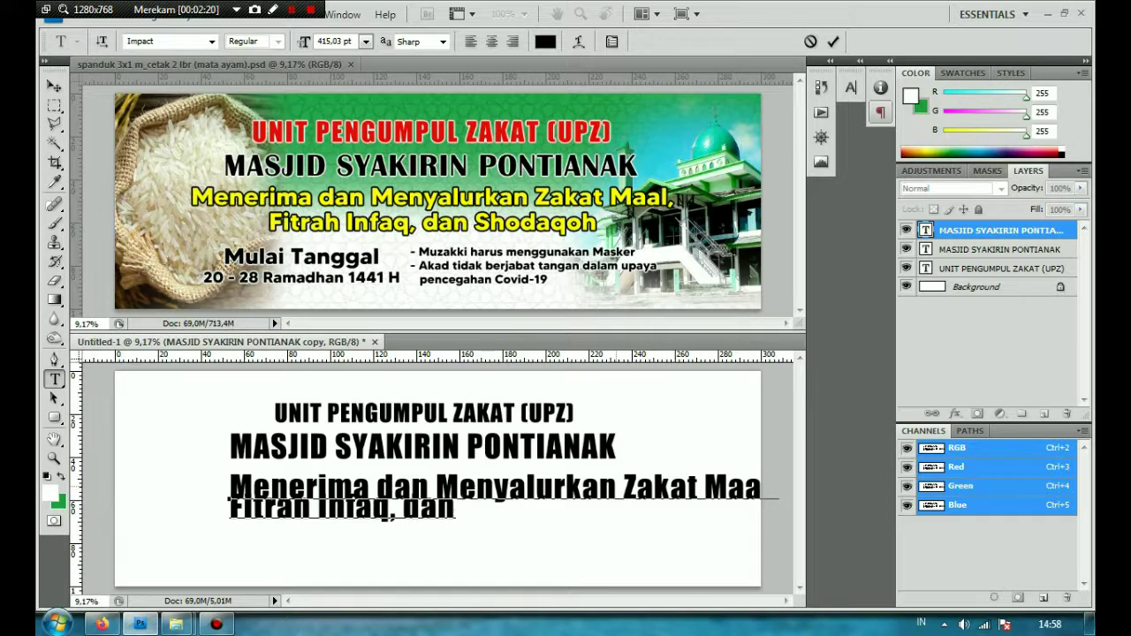
{"action": "type", "text": "Shoda"}
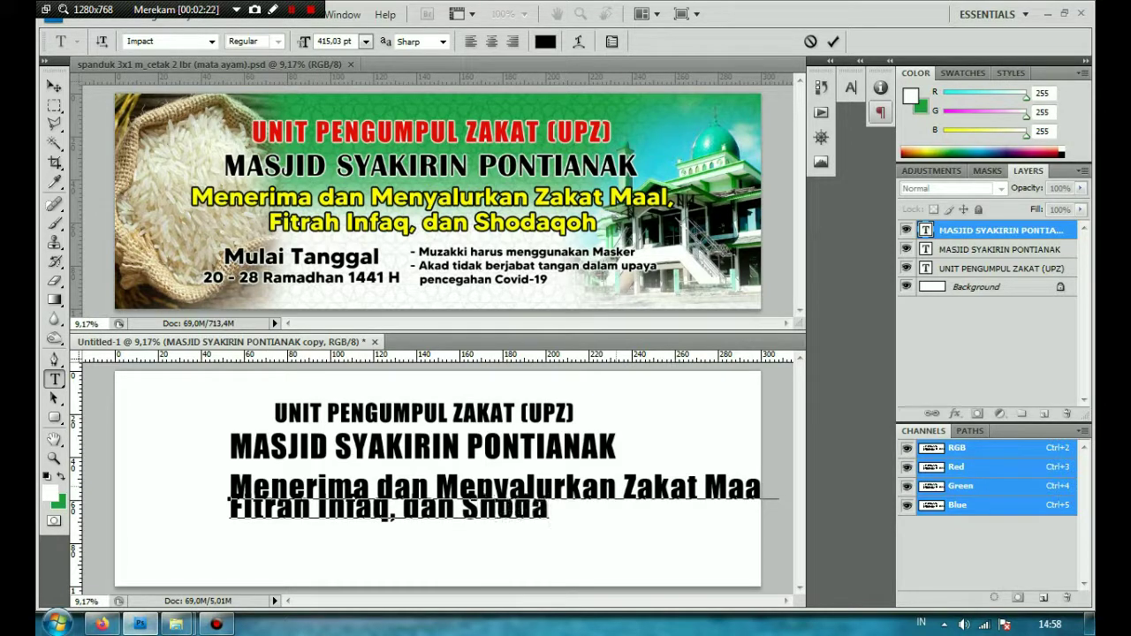
{"action": "type", "text": "qoh"}
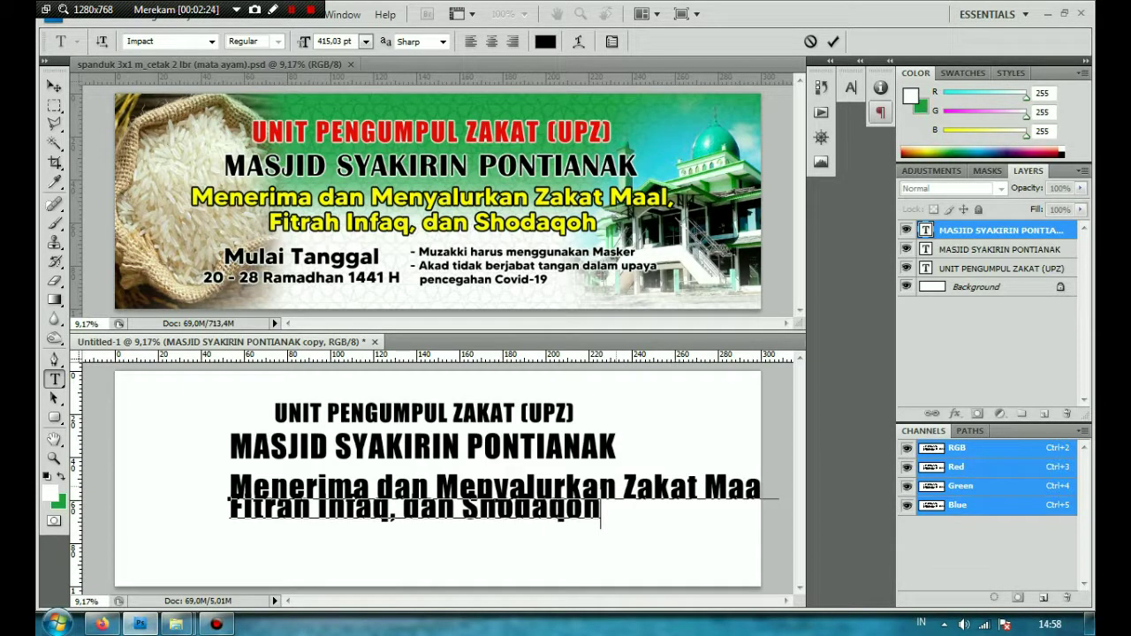
- Centre-align both lines of the new text and set their font to MADE TOMMY Bold
{"action": "key", "text": "ctrl+a"}
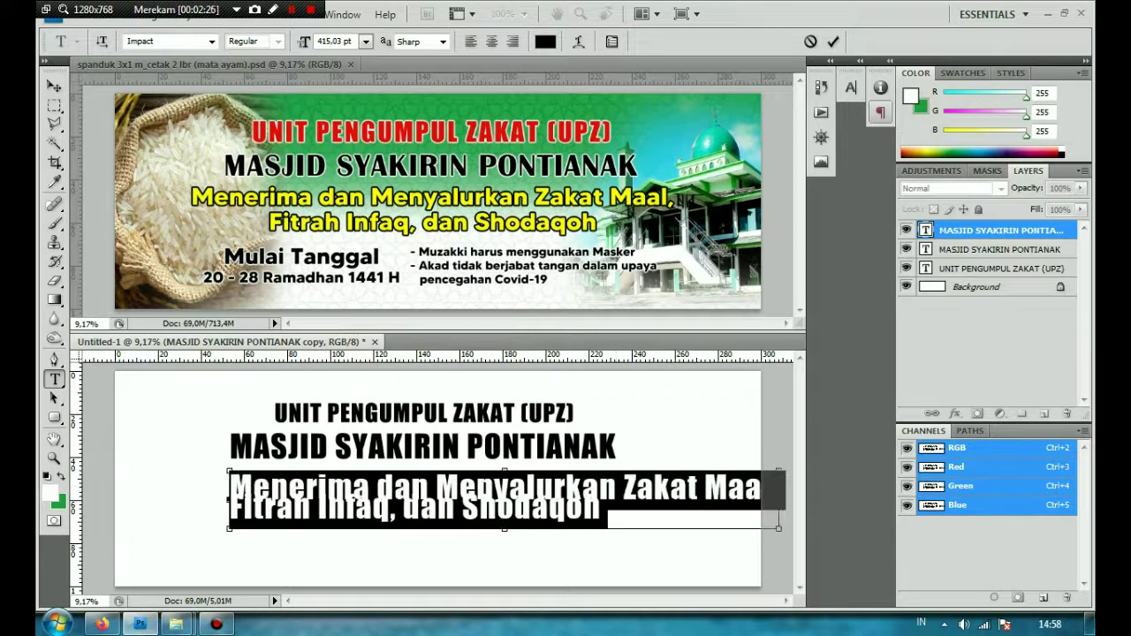
{"action": "left_click", "coordinate": [492, 42]}
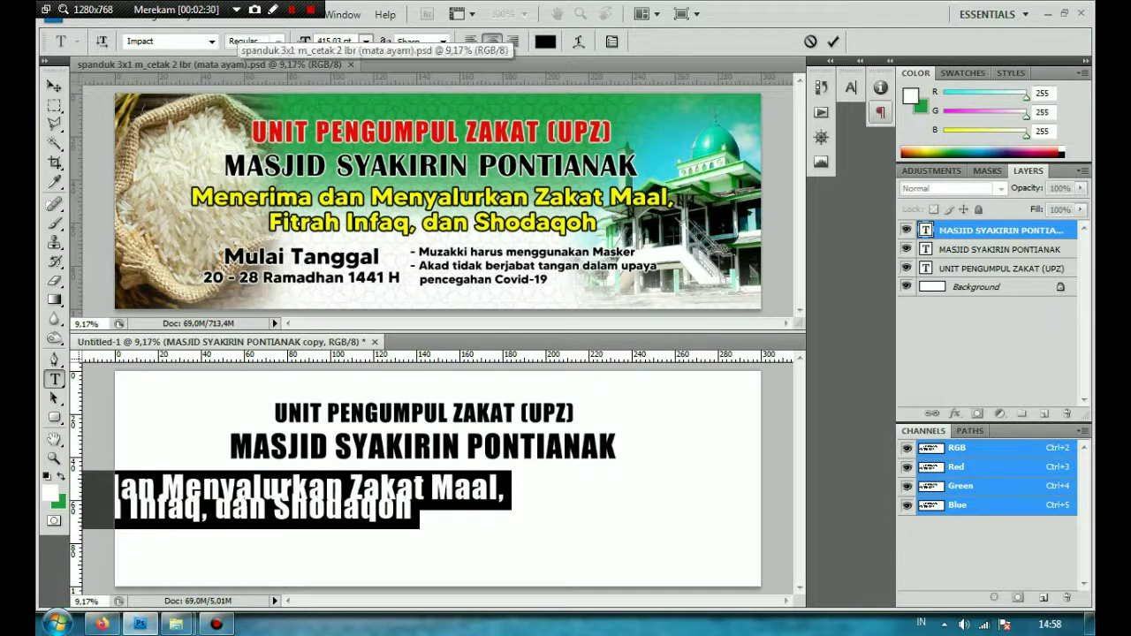
{"action": "left_click", "coordinate": [165, 41]}
{"action": "type", "text": "MADE TOMMY"}
{"action": "key", "text": "Return"}
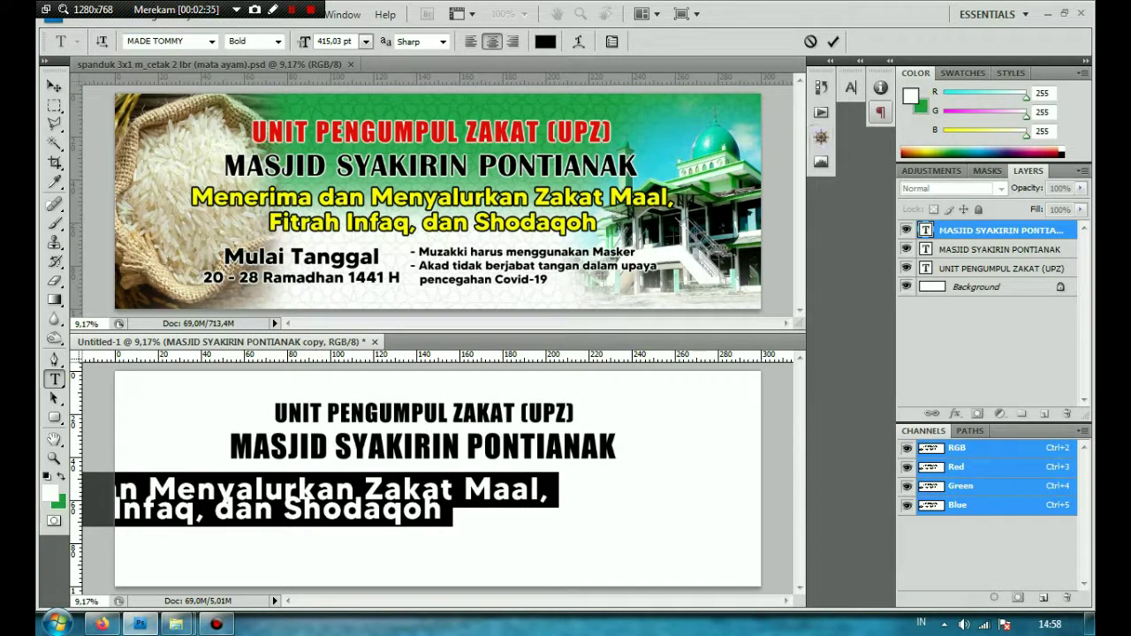
- Scale the two-line text down to about 69% and place it centred just below the "MASJID SYAKIRIN PONTIANAK" line
{"action": "left_click", "coordinate": [53, 85]}
{"action": "left_click_drag", "start_coordinate": [353, 491], "coordinate": [573, 493]}
{"action": "key", "text": "ctrl+t"}
{"action": "left_click_drag", "start_coordinate": [771, 526], "coordinate": [575, 510]}
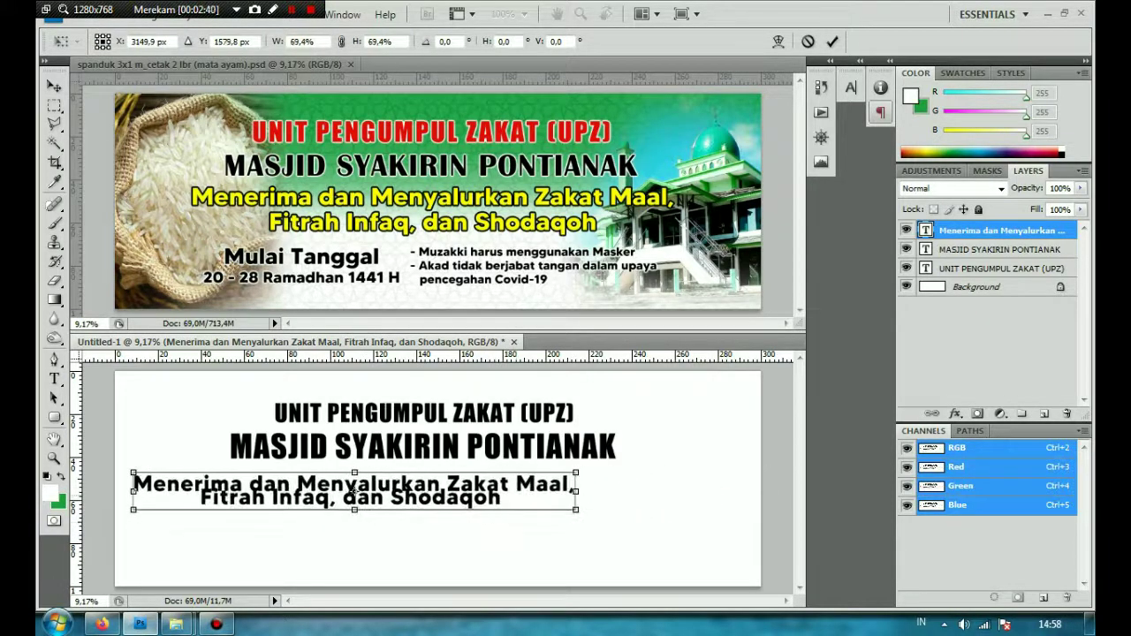
{"action": "key", "text": "Return"}
{"action": "left_click_drag", "start_coordinate": [353, 491], "coordinate": [424, 485]}
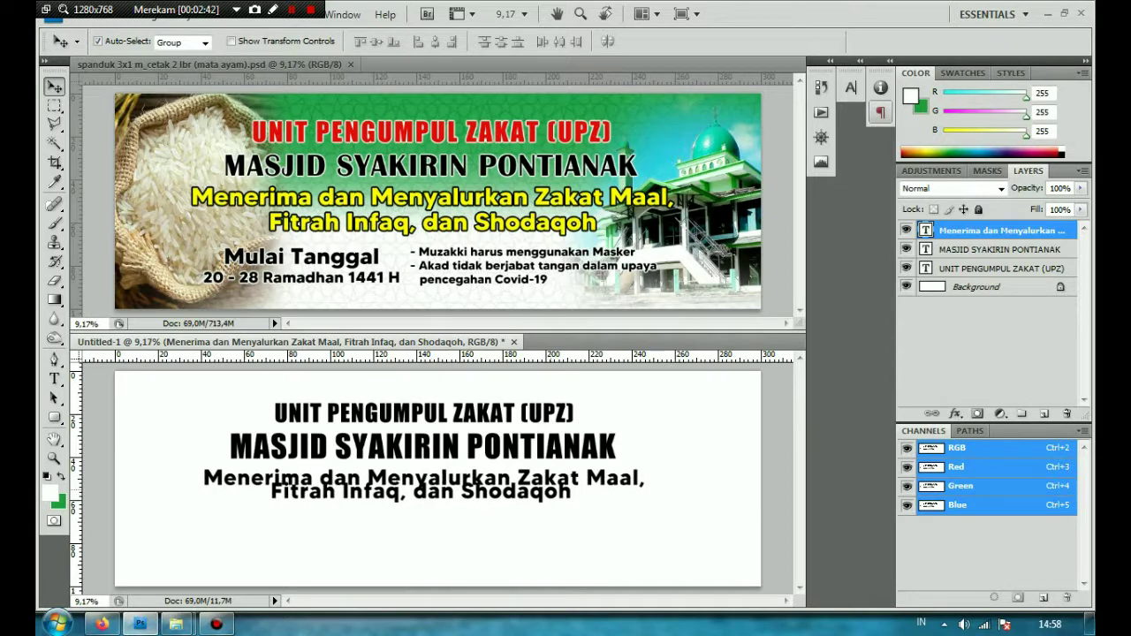
- Enlarge the two-line text on both sides to a type size of about 320 pt
{"action": "key", "text": "ctrl+t"}
{"action": "left_click_drag", "start_coordinate": [202, 503], "coordinate": [179, 507]}
{"action": "left_click_drag", "start_coordinate": [647, 506], "coordinate": [674, 509]}
{"action": "key", "text": "Return"}
- Increase the leading of the two-line text to 340.13 pt so its lines no longer overlap
{"action": "key", "text": "t"}
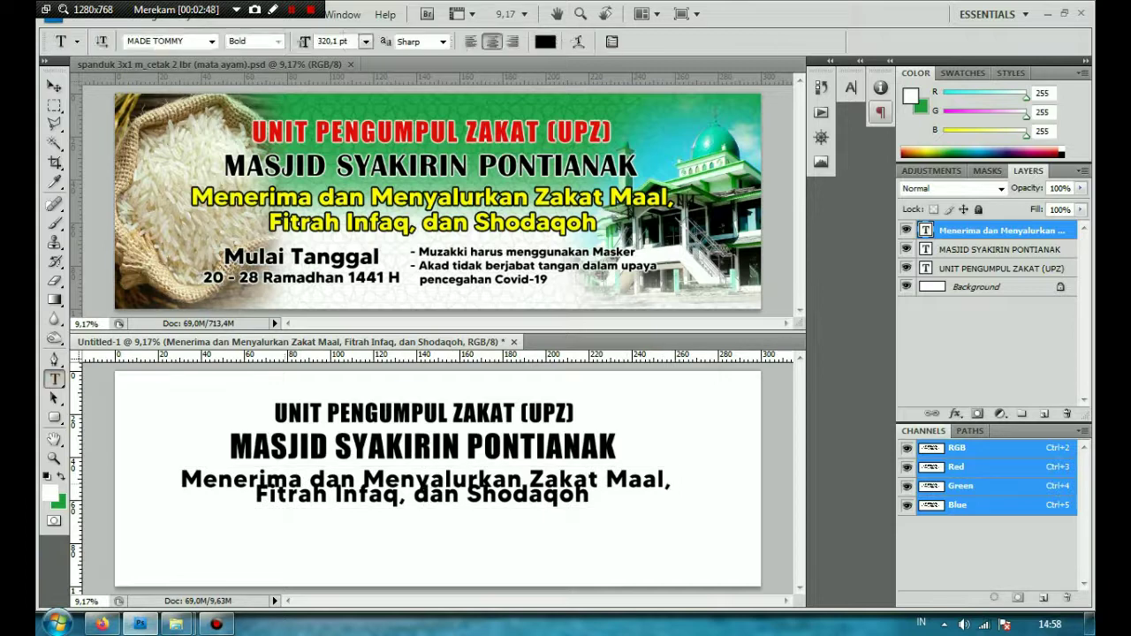
{"action": "double_click", "coordinate": [926, 229]}
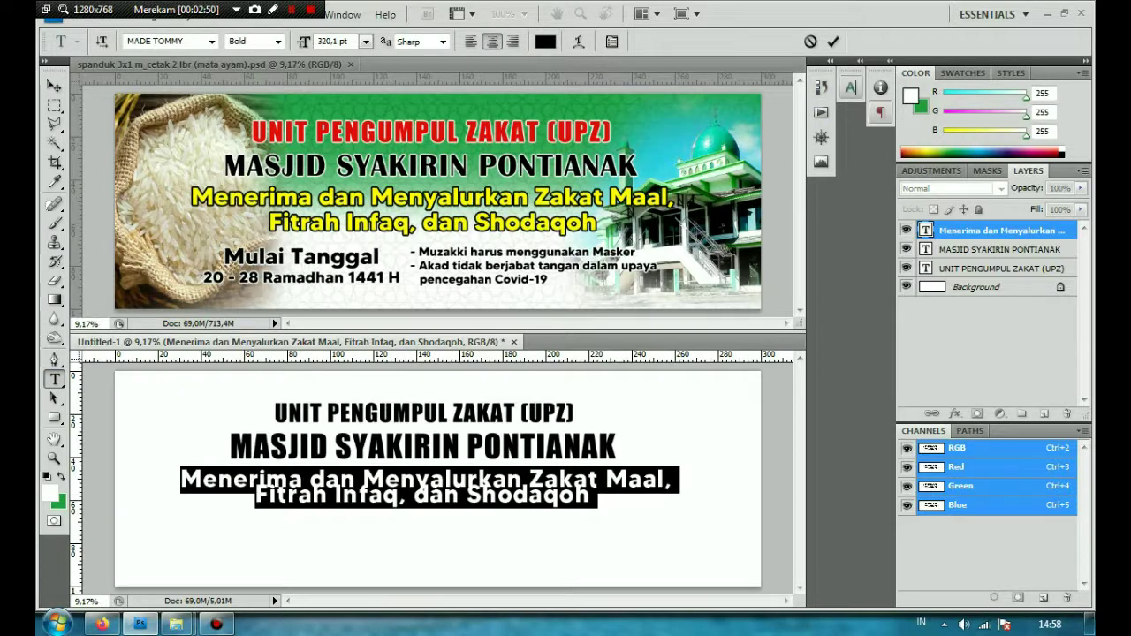
{"action": "left_click", "coordinate": [851, 86]}
{"action": "left_click_drag", "start_coordinate": [776, 125], "coordinate": [810, 126]}
{"action": "key", "text": "Up"}
{"action": "key", "text": "Up"}
{"action": "key", "text": "Up"}
{"action": "key", "text": "Up"}
{"action": "key", "text": "Up"}
{"action": "key", "text": "Up"}
{"action": "key", "text": "Up"}
{"action": "key", "text": "Up"}
{"action": "key", "text": "Up"}
{"action": "key", "text": "Up"}
{"action": "key", "text": "Up"}
{"action": "key", "text": "Up"}
{"action": "key", "text": "Up"}
{"action": "key", "text": "Up"}
{"action": "key", "text": "Up"}
{"action": "key", "text": "Up"}
{"action": "key", "text": "Up"}
{"action": "key", "text": "Up"}
{"action": "key", "text": "Up"}
{"action": "key", "text": "Up"}
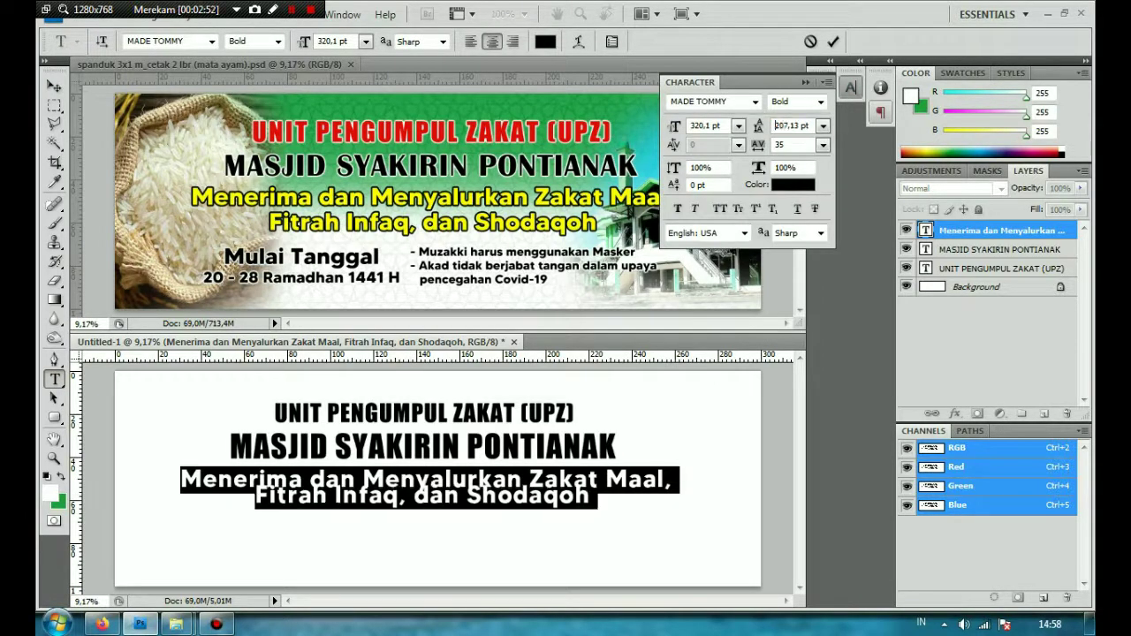
{"action": "key", "text": "Up"}
{"action": "key", "text": "Up"}
{"action": "key", "text": "Up"}
{"action": "key", "text": "Up"}
{"action": "key", "text": "Up"}
{"action": "key", "text": "Up"}
{"action": "key", "text": "Up"}
{"action": "key", "text": "Up"}
{"action": "key", "text": "Up"}
{"action": "key", "text": "Up"}
{"action": "key", "text": "Up"}
{"action": "key", "text": "Up"}
{"action": "key", "text": "Up"}
{"action": "key", "text": "Up"}
{"action": "key", "text": "Up"}
{"action": "key", "text": "Up"}
{"action": "key", "text": "Up"}
{"action": "key", "text": "Up"}
{"action": "key", "text": "Up"}
{"action": "key", "text": "Up"}
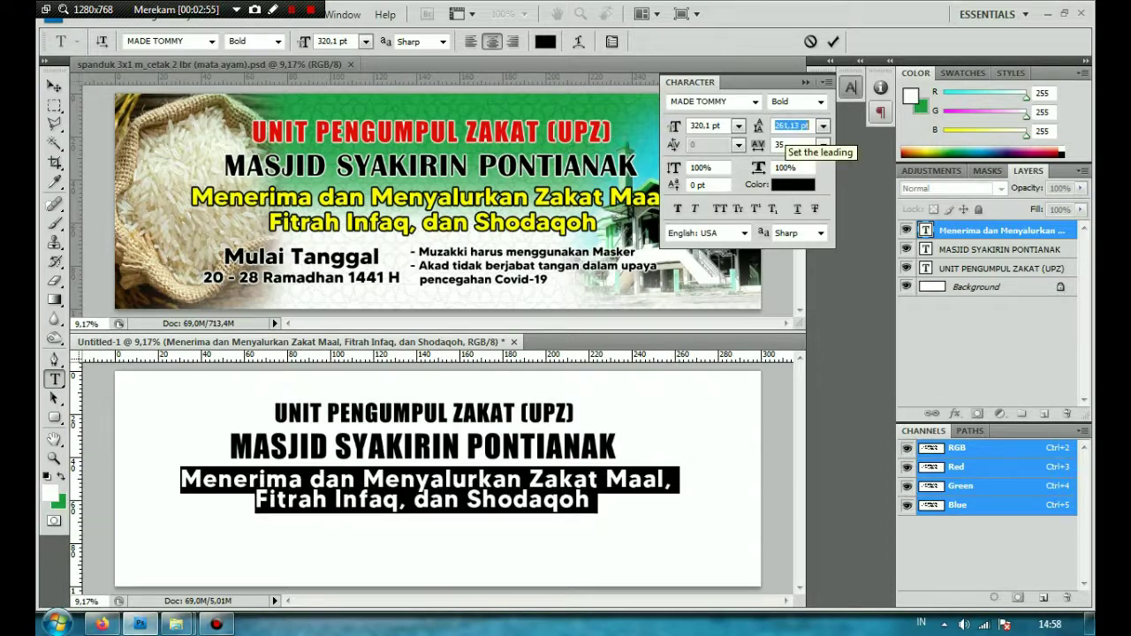
{"action": "key", "text": "Up"}
{"action": "key", "text": "Up"}
{"action": "key", "text": "Up"}
{"action": "key", "text": "Up"}
{"action": "key", "text": "Up"}
{"action": "key", "text": "Up"}
{"action": "key", "text": "Up"}
{"action": "key", "text": "Up"}
{"action": "key", "text": "Up"}
{"action": "key", "text": "Up"}
{"action": "key", "text": "Up"}
{"action": "key", "text": "Up"}
{"action": "key", "text": "Up"}
{"action": "key", "text": "Up"}
{"action": "key", "text": "Up"}
{"action": "key", "text": "Up"}
{"action": "key", "text": "Up"}
{"action": "key", "text": "Up"}
{"action": "key", "text": "Up"}
{"action": "key", "text": "Up"}
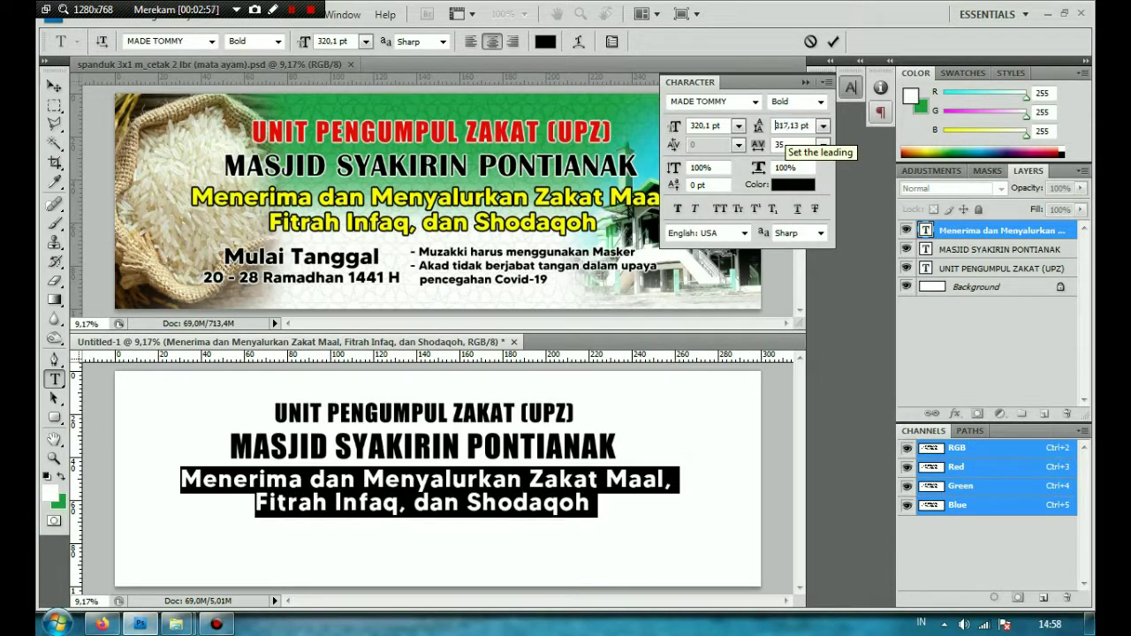
{"action": "key", "text": "Up"}
{"action": "key", "text": "Up"}
{"action": "key", "text": "Up"}
{"action": "key", "text": "Up"}
{"action": "key", "text": "Up"}
{"action": "key", "text": "Up"}
{"action": "key", "text": "Up"}
{"action": "key", "text": "Up"}
{"action": "key", "text": "Up"}
{"action": "key", "text": "Up"}
{"action": "key", "text": "Up"}
{"action": "key", "text": "Up"}
{"action": "key", "text": "Up"}
{"action": "key", "text": "Up"}
{"action": "left_click", "coordinate": [55, 86]}
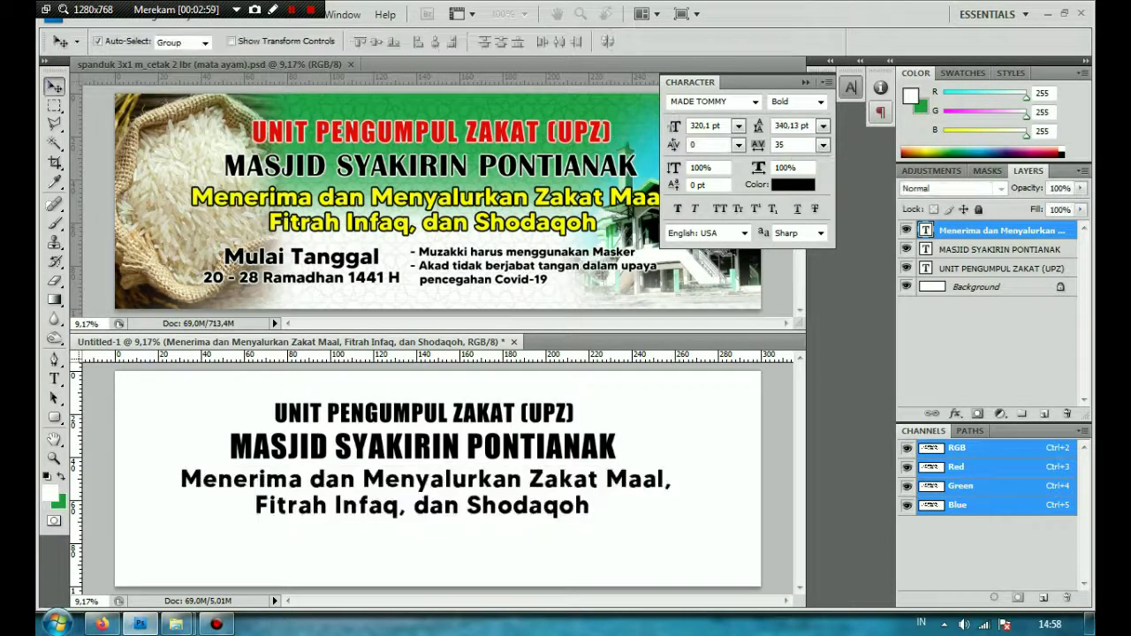
- Shift all three text layers up together by about 4 cm, then deselect them and collapse the character settings
{"action": "left_click_drag", "start_coordinate": [646, 542], "coordinate": [383, 409]}
{"action": "key", "text": "shift+Up"}
{"action": "key", "text": "shift+Up"}
{"action": "key", "text": "shift+Up"}
{"action": "key", "text": "shift+Up"}
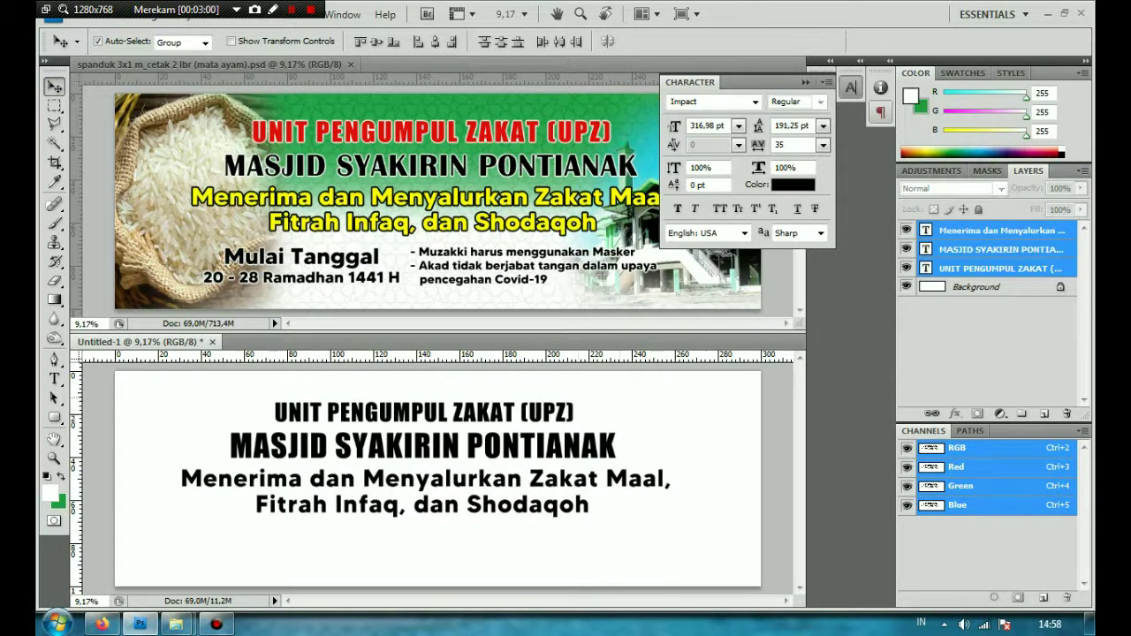
{"action": "key", "text": "shift+Up"}
{"action": "key", "text": "shift+Up"}
{"action": "key", "text": "shift+Up"}
{"action": "key", "text": "shift+Up"}
{"action": "key", "text": "shift+Up"}
{"action": "key", "text": "shift+Up"}
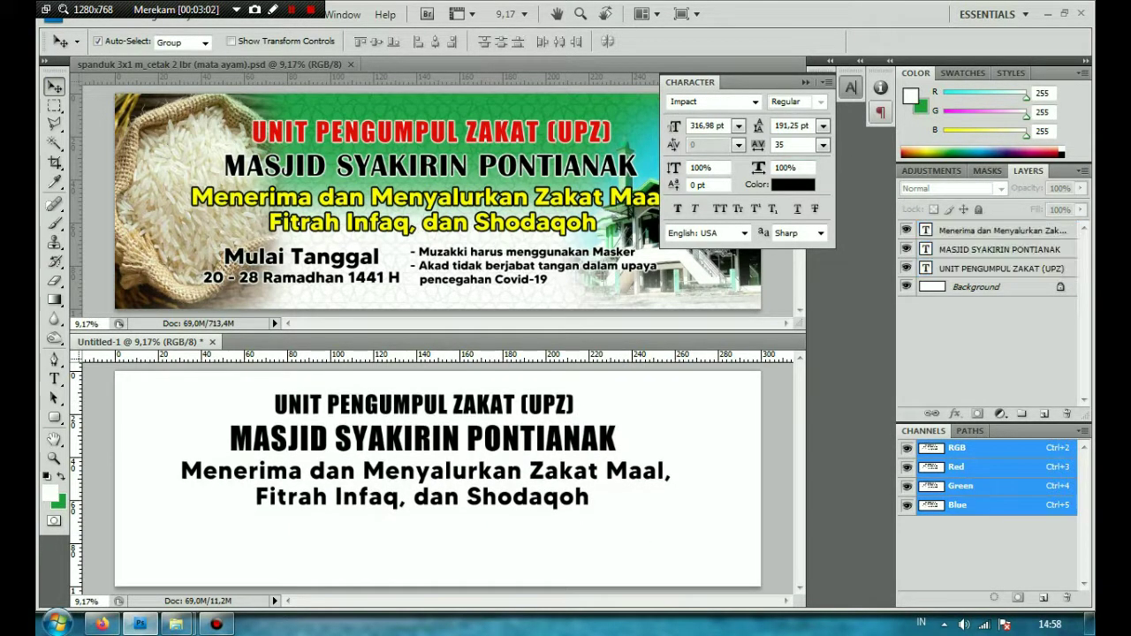
{"action": "left_click", "coordinate": [824, 60]}
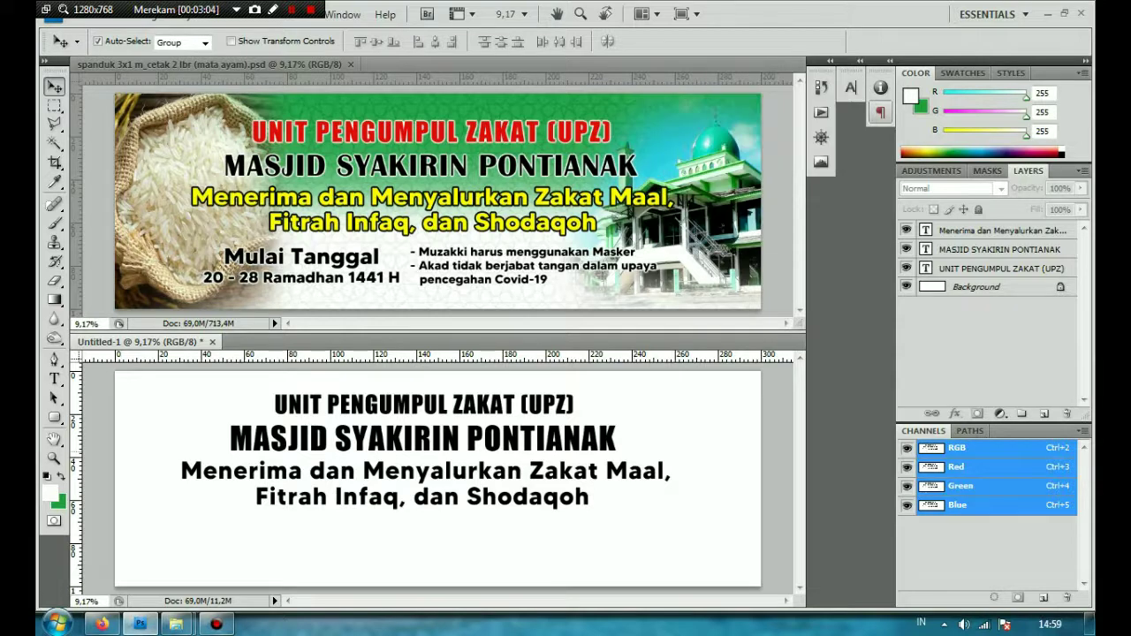
- Duplicate the two-line text below itself, scale the copy down to a type size of about 208 pt and move it up slightly
{"action": "left_click_drag", "start_coordinate": [426, 484], "coordinate": [424, 546]}
{"action": "key", "text": "ctrl+t"}
{"action": "left_click_drag", "start_coordinate": [179, 521], "coordinate": [350, 539]}
{"action": "key", "text": "Return"}
{"action": "left_click_drag", "start_coordinate": [504, 548], "coordinate": [500, 528]}
- Left-align the smaller copy of the two-line text and replace its content with "- Muzakki harus menggunakan Masker"
{"action": "key", "text": "t"}
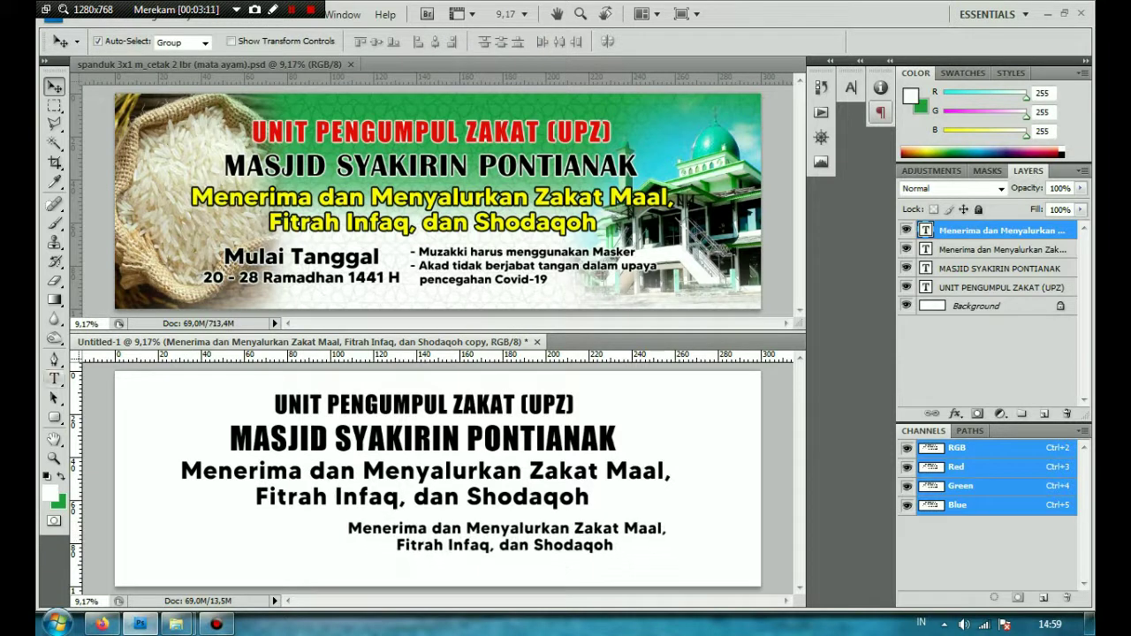
{"action": "left_click", "coordinate": [584, 530]}
{"action": "key", "text": "ctrl+a"}
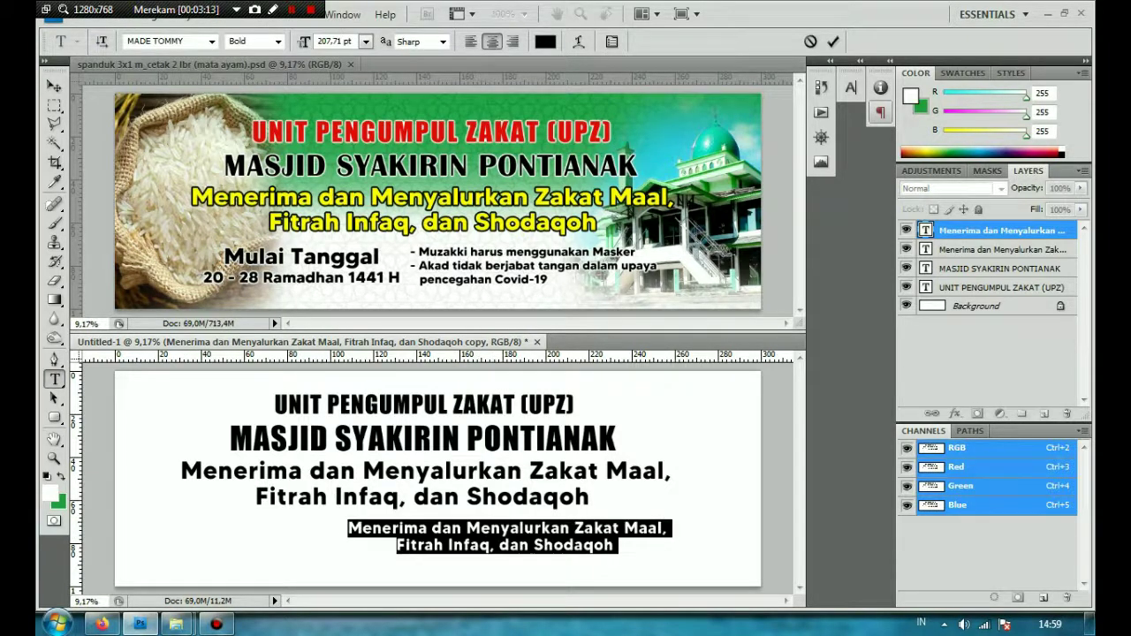
{"action": "key", "text": "ctrl+shift+l"}
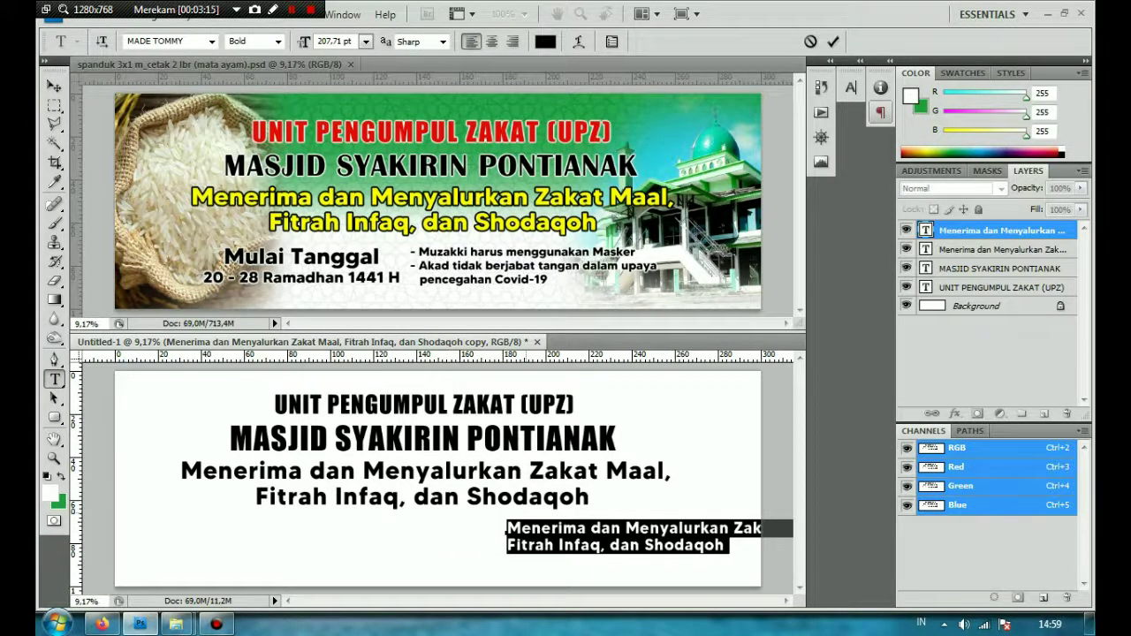
{"action": "type", "text": "- Muzakki"}
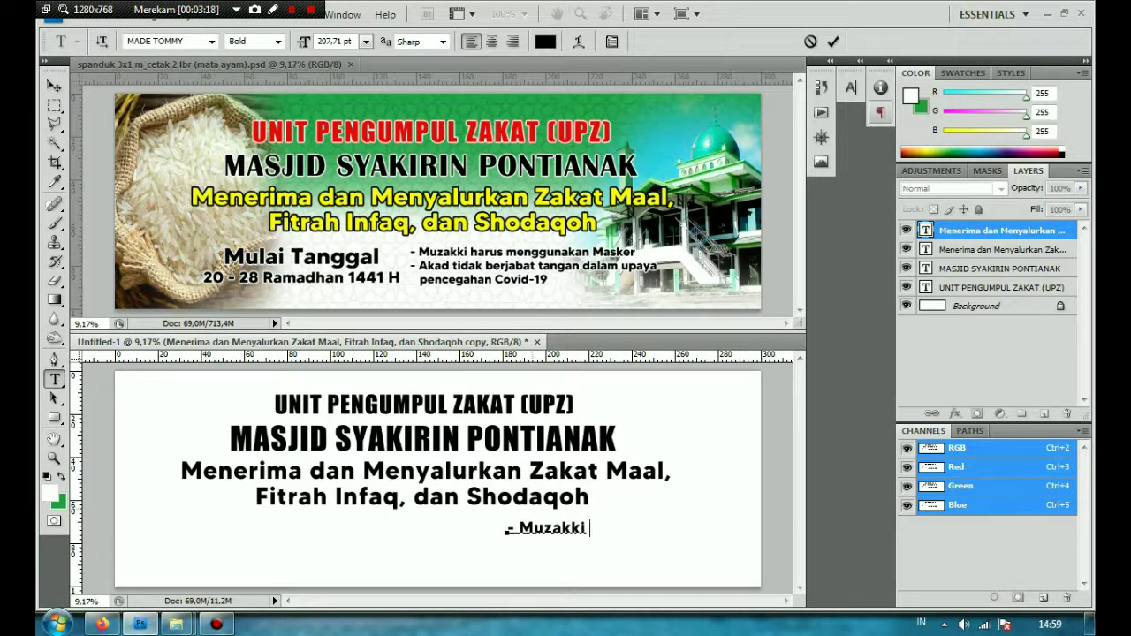
{"action": "type", "text": " harus menggg"}
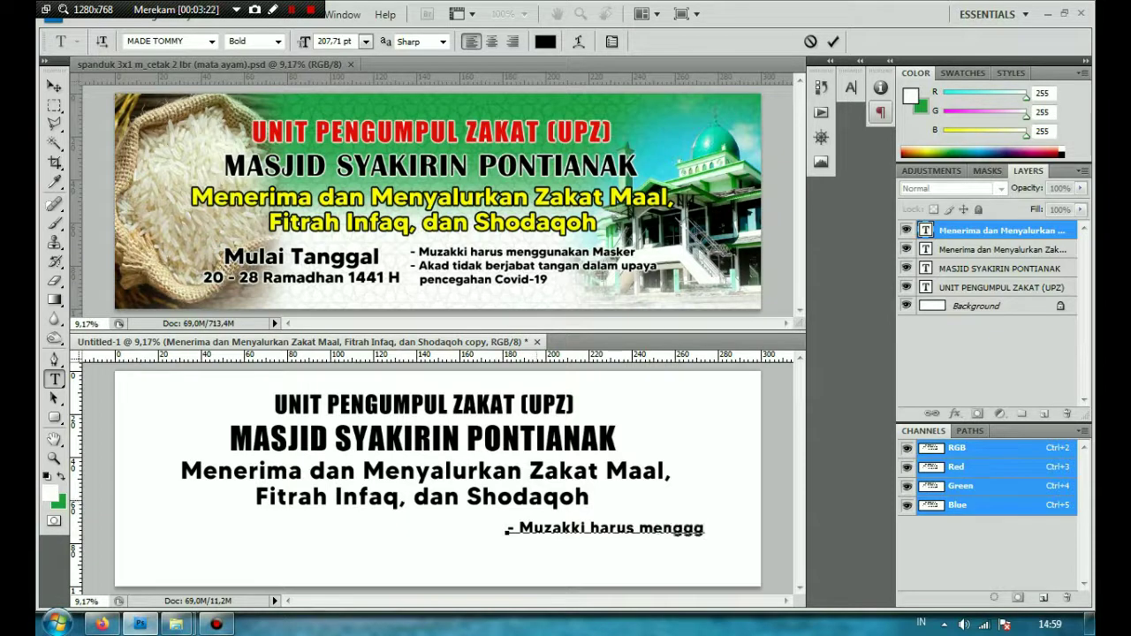
{"action": "key", "text": "BackSpace"}
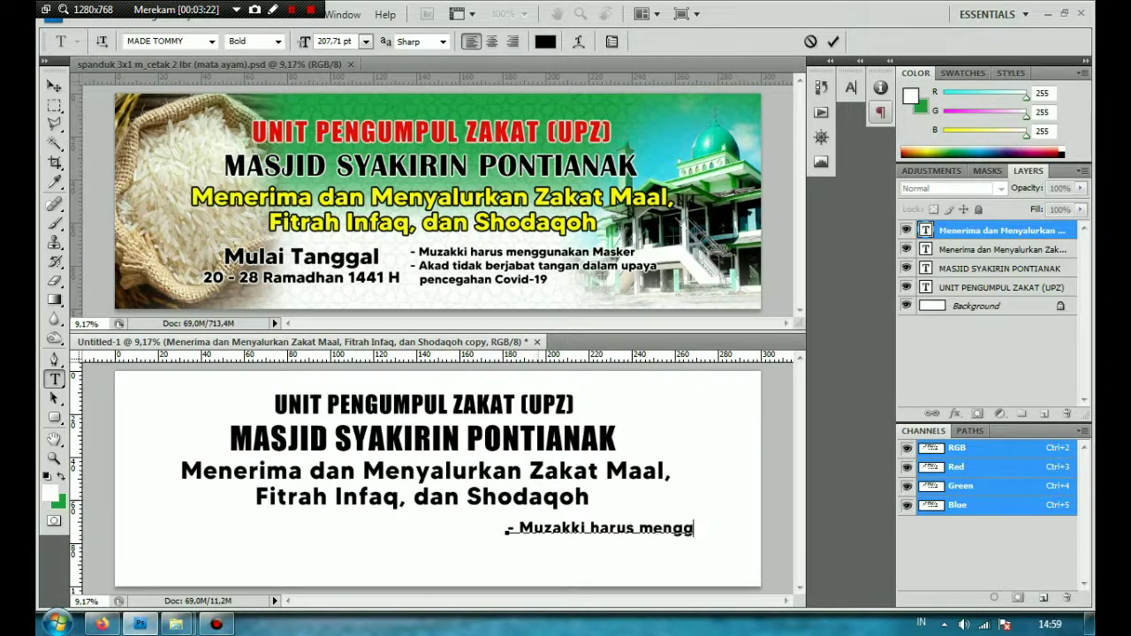
{"action": "type", "text": "unakan M"}
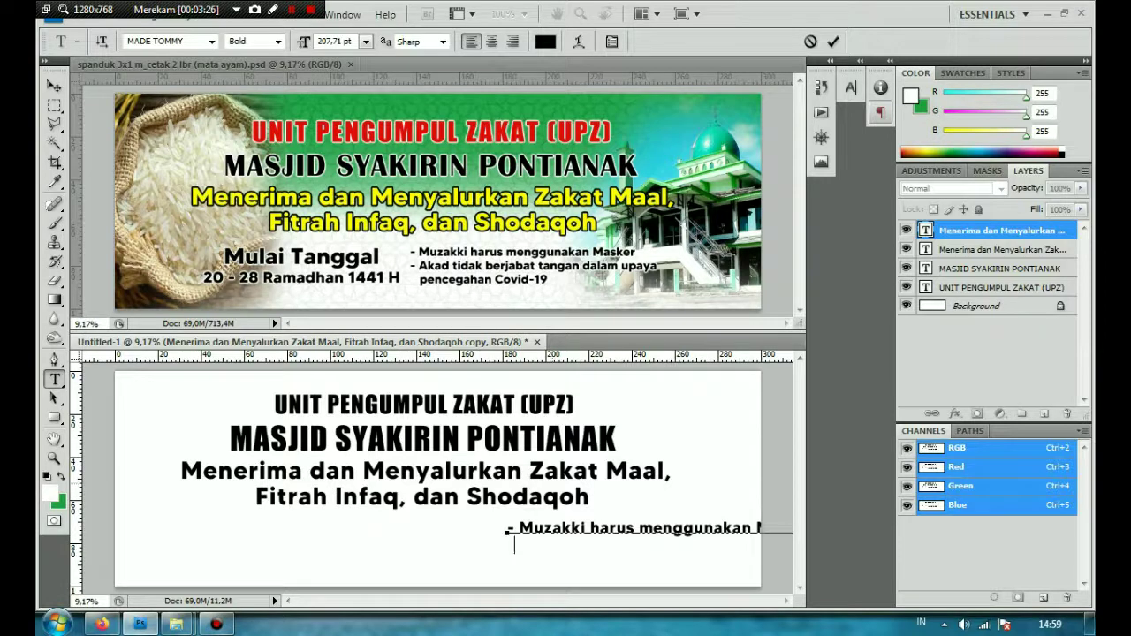
- Add the lines "- Akad tidak berjabat tangan dalam upaya" and "pencegahan Covid-19" below the Muzakki line
{"action": "type", "text": "Akad tidak b"}
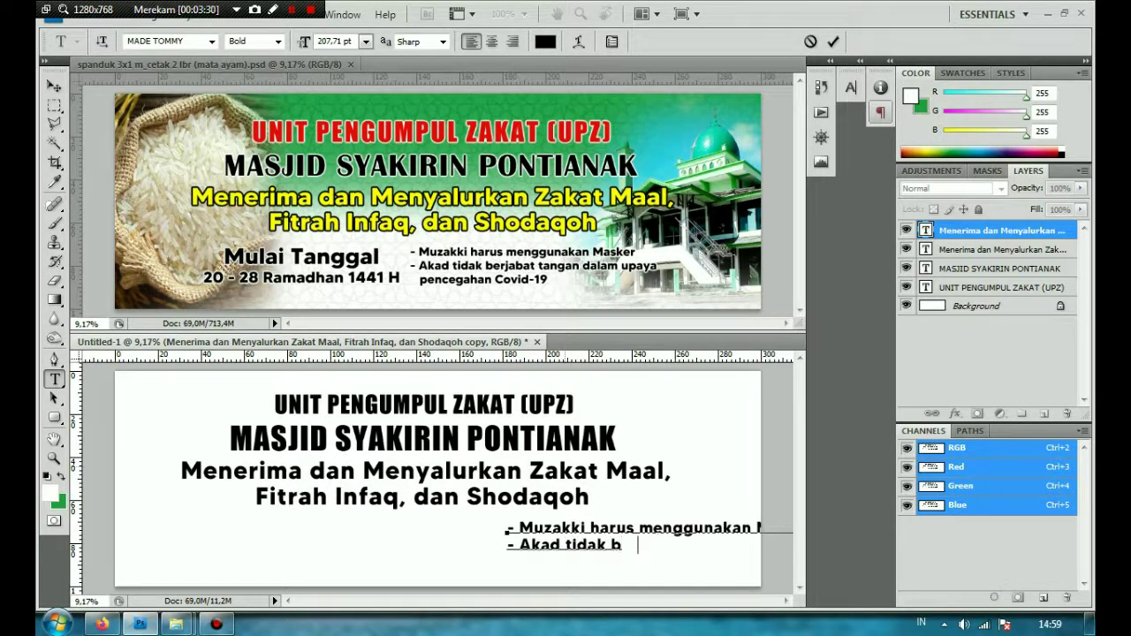
{"action": "type", "text": "erjabat tangan"}
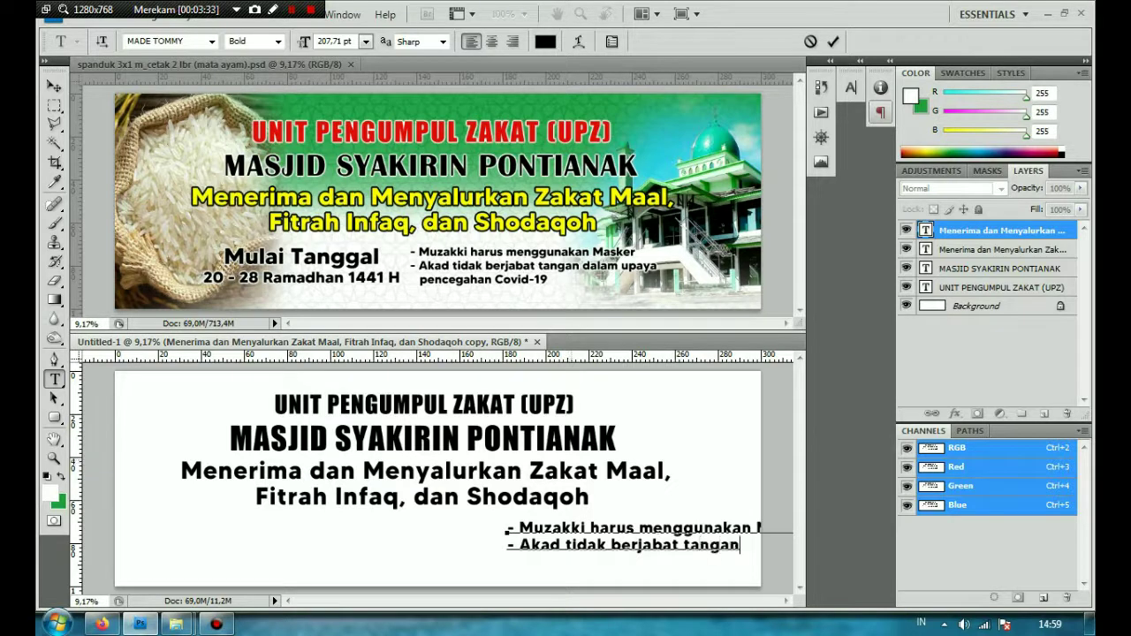
{"action": "type", "text": " da"}
{"action": "type", "text": "pencegahan"}
{"action": "type", "text": " V"}
{"action": "key", "text": "BackSpace"}
{"action": "type", "text": "Co"}
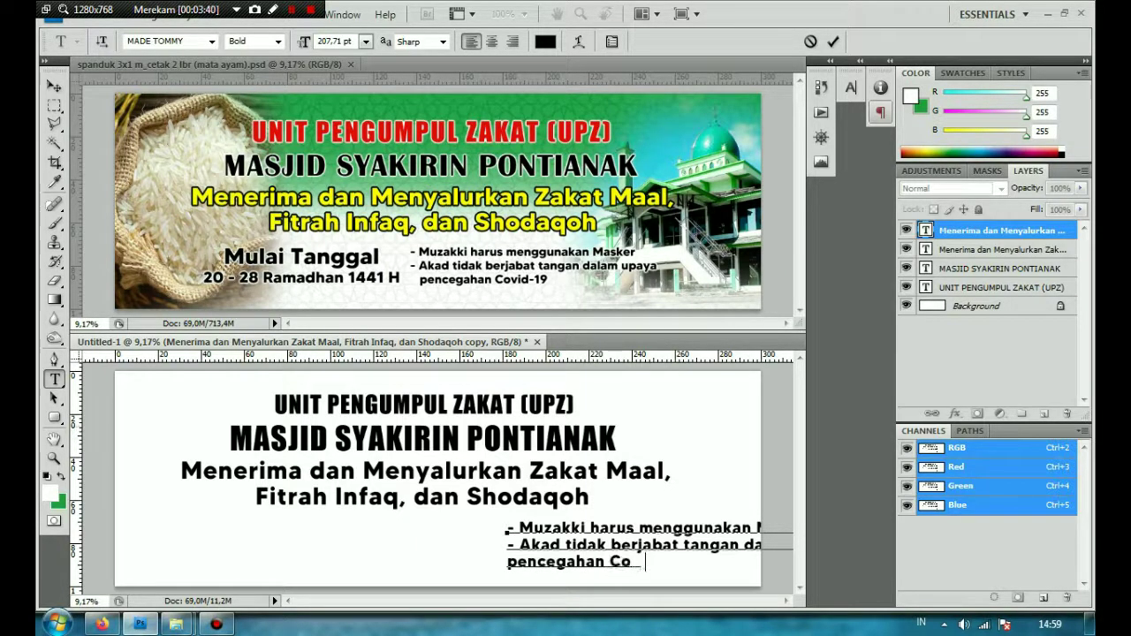
{"action": "type", "text": "vid-19"}
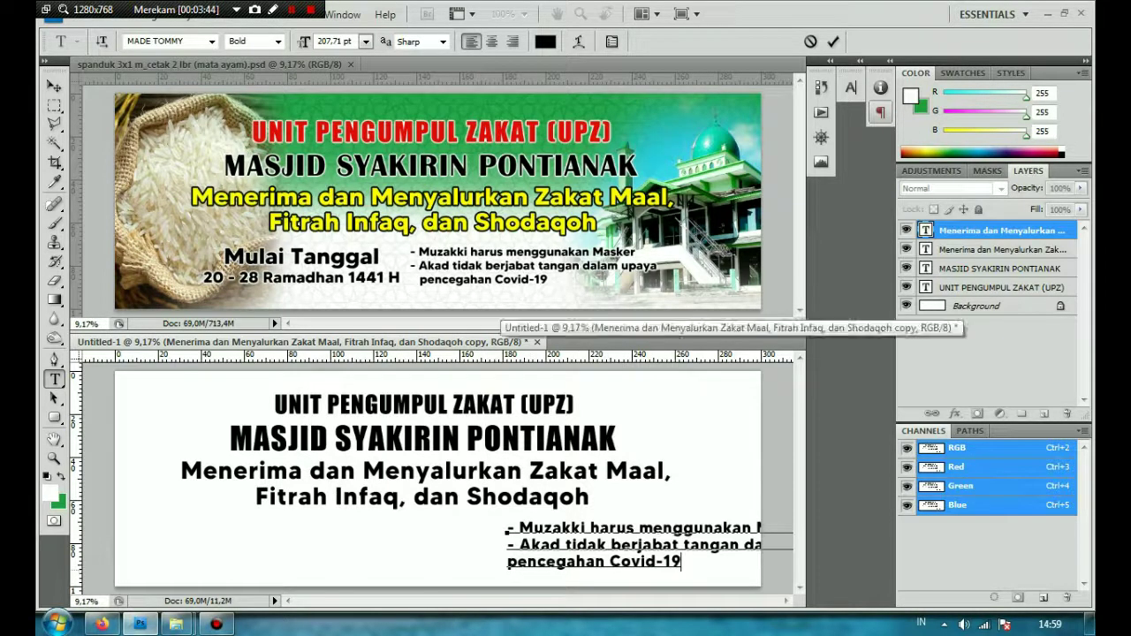
- Move the three-line notes left under the heading text and scale them down to a type size of about 171 pt
{"action": "left_click", "coordinate": [54, 86]}
{"action": "left_click_drag", "start_coordinate": [620, 545], "coordinate": [504, 541]}
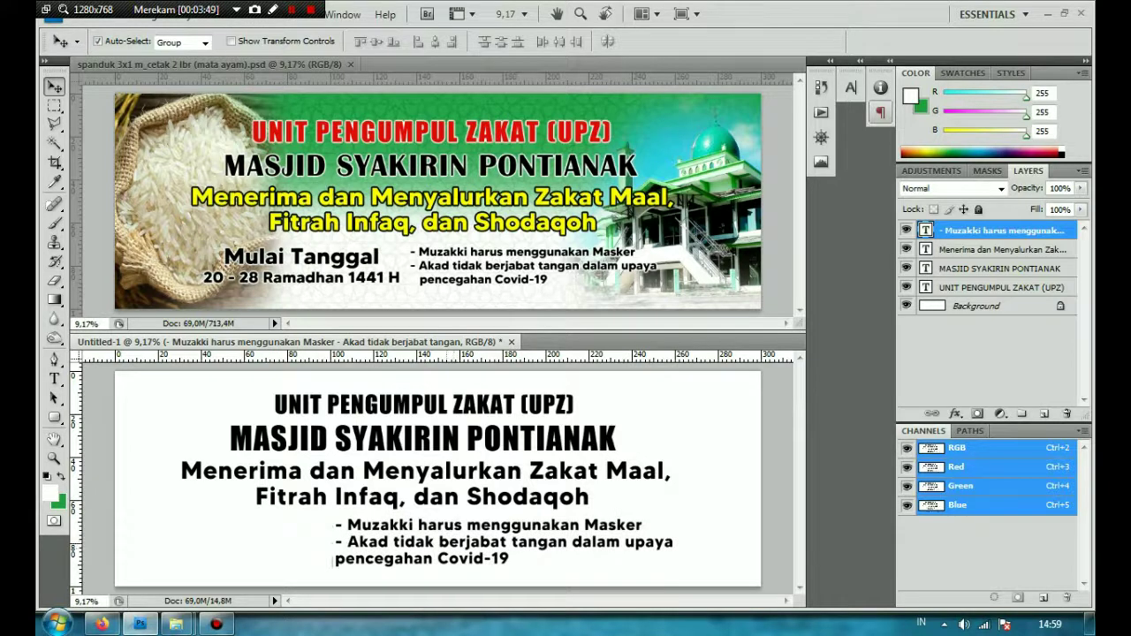
{"action": "key", "text": "ctrl+t"}
{"action": "left_click_drag", "start_coordinate": [339, 518], "coordinate": [451, 534]}
{"action": "key", "text": "Return"}
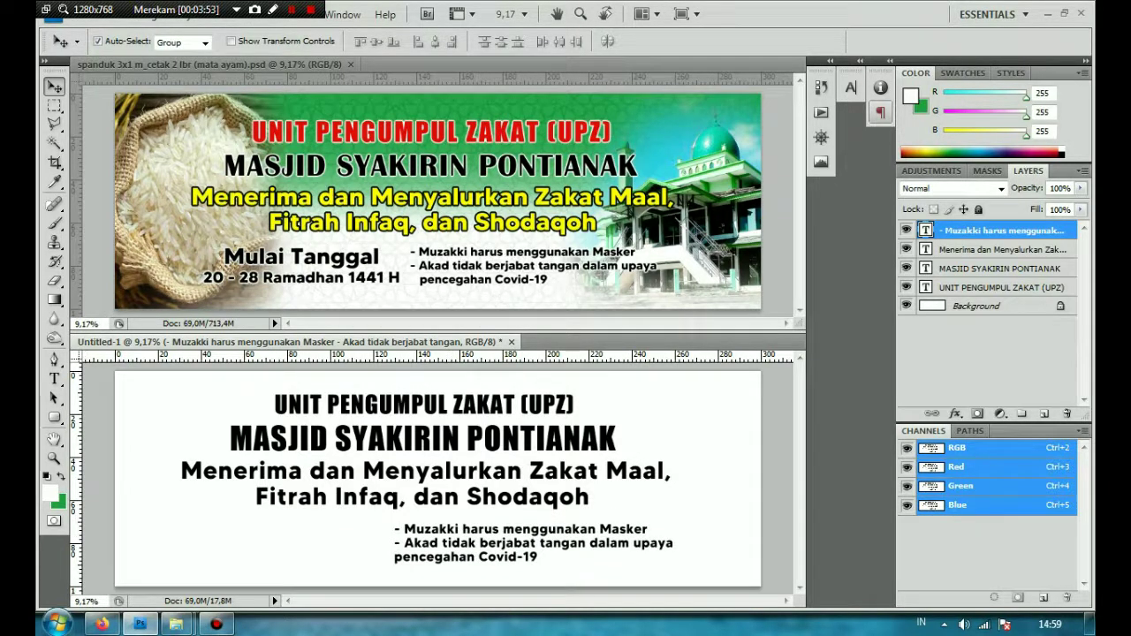
- Indent the notes' last line, "pencegahan Covid-19", so it lines up with the words after the dashes
{"action": "left_click", "coordinate": [54, 379]}
{"action": "left_click", "coordinate": [395, 531]}
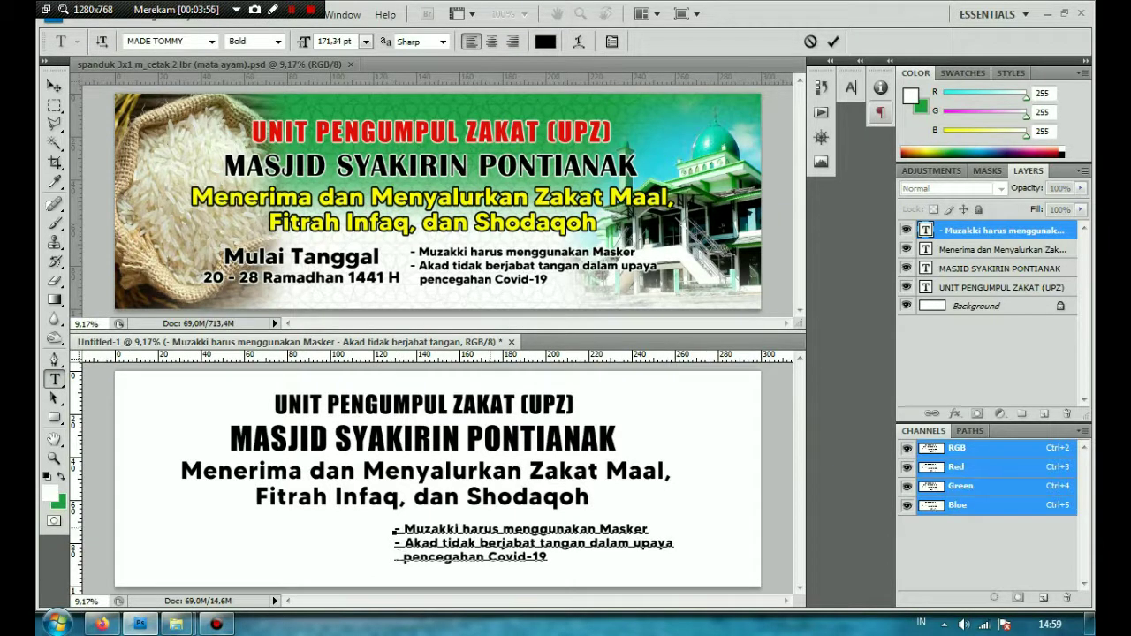
{"action": "left_click", "coordinate": [54, 86]}
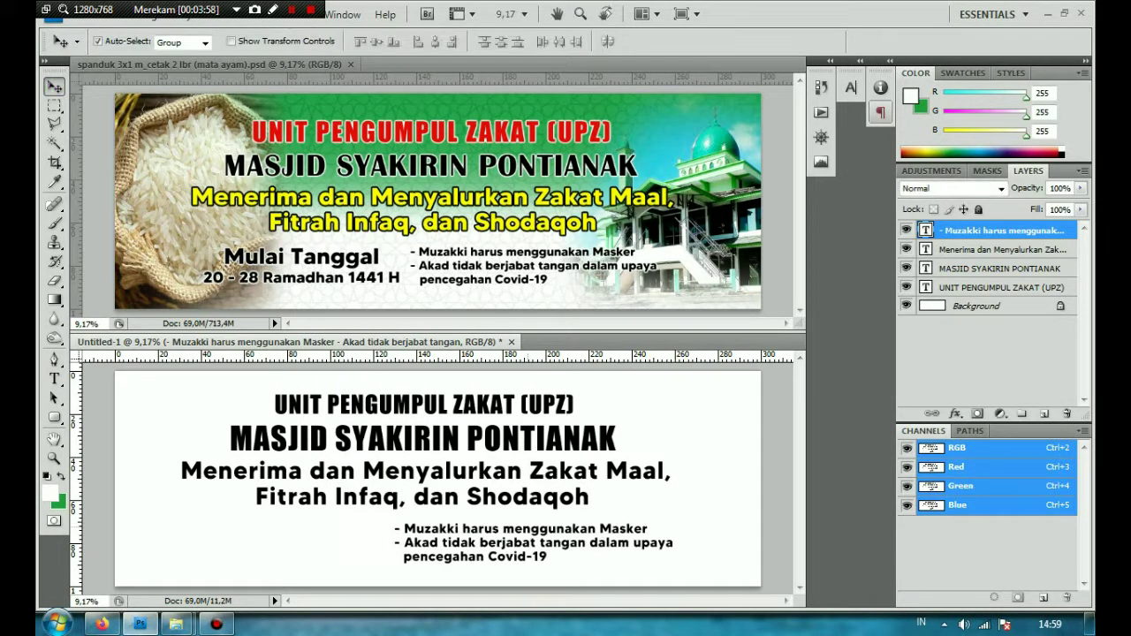
- Duplicate the notes to the left and replace the copy's text with "Mulai Tanggal" and "20 - 28 Ramadhan 1441 H" on two lines
{"action": "left_click_drag", "start_coordinate": [451, 534], "coordinate": [250, 532]}
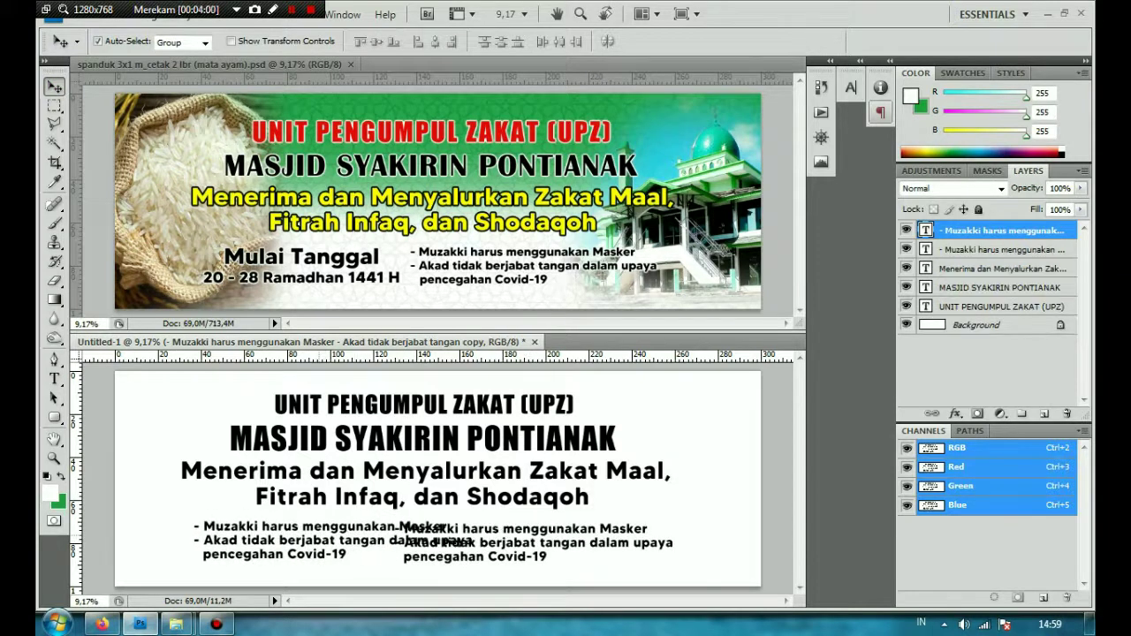
{"action": "left_click", "coordinate": [54, 379]}
{"action": "left_click", "coordinate": [226, 531]}
{"action": "key", "text": "ctrl+a"}
{"action": "left_click", "coordinate": [215, 528]}
{"action": "key", "text": "ctrl+a"}
{"action": "type", "text": "Mulai Tangga"}
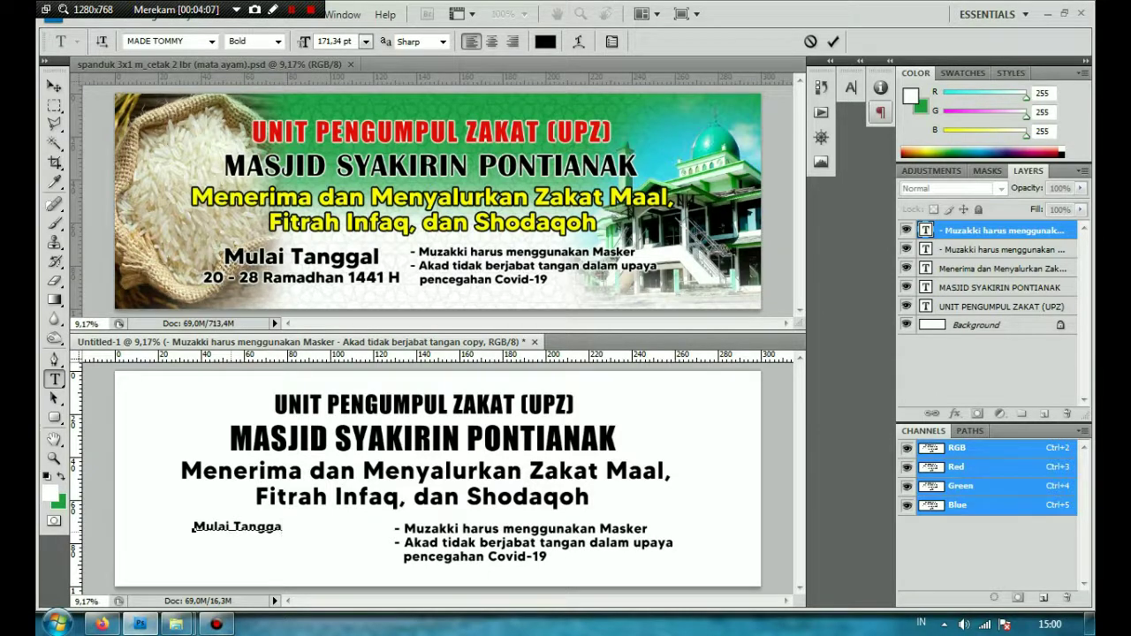
{"action": "type", "text": "l 20 - 28 Ramadhan"}
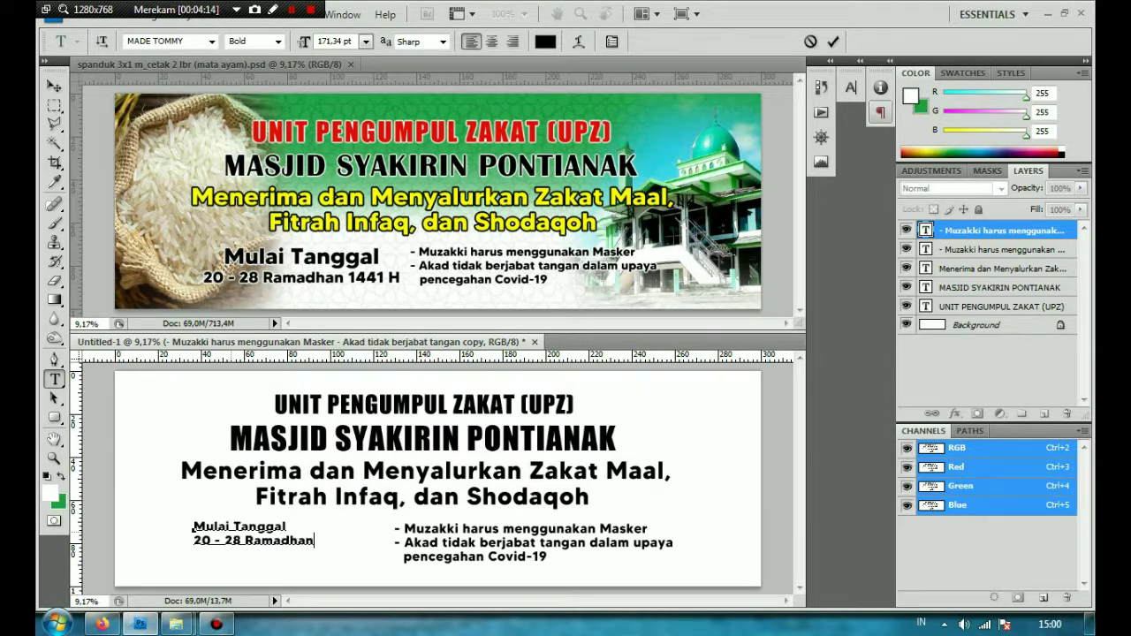
{"action": "type", "text": " 1441 H"}
- Centre-align the two-line date text and move it right and down, directly beside the notes
{"action": "key", "text": "ctrl+a"}
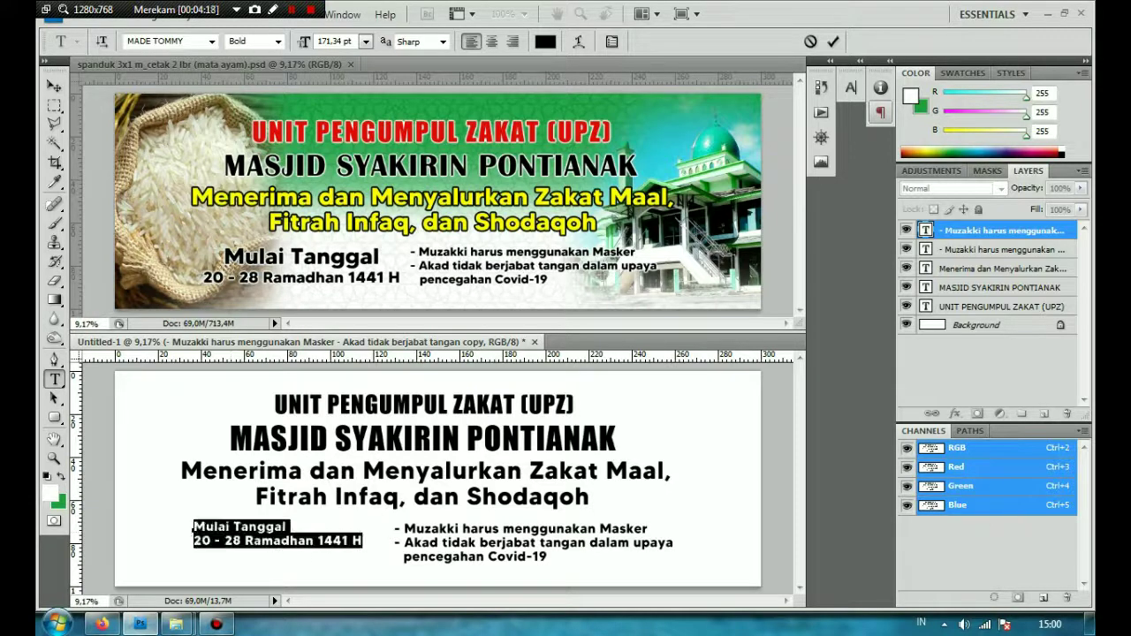
{"action": "left_click", "coordinate": [493, 42]}
{"action": "left_click", "coordinate": [54, 86]}
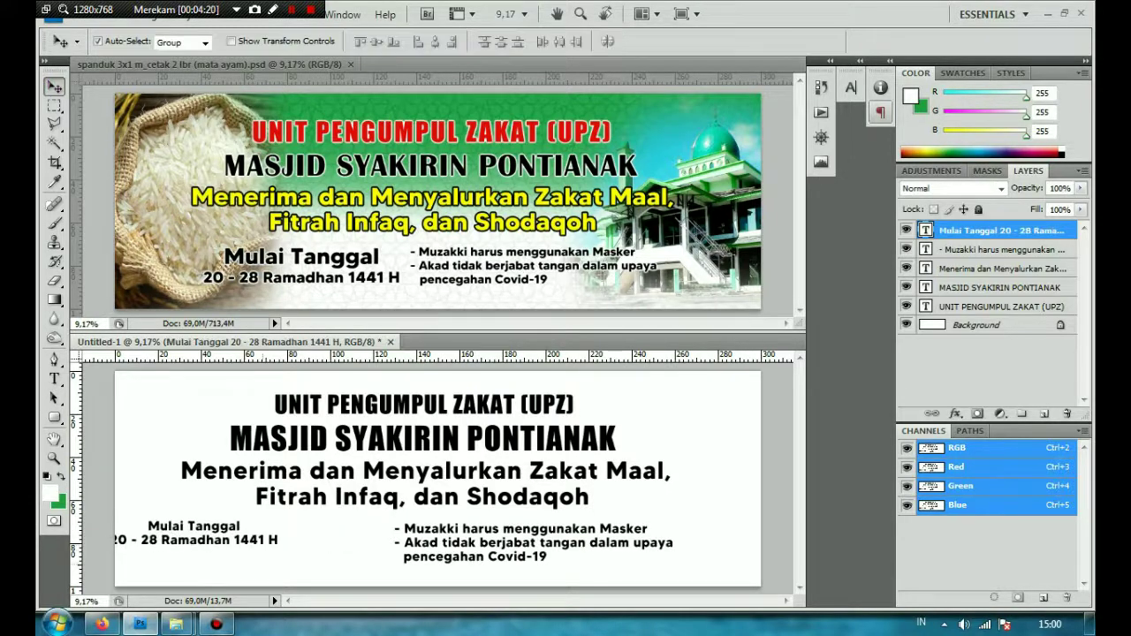
{"action": "left_click_drag", "start_coordinate": [234, 537], "coordinate": [341, 553]}
- Enlarge only the "Mulai Tanggal" line until it is clearly bigger than the date line below it
{"action": "left_click", "coordinate": [54, 379]}
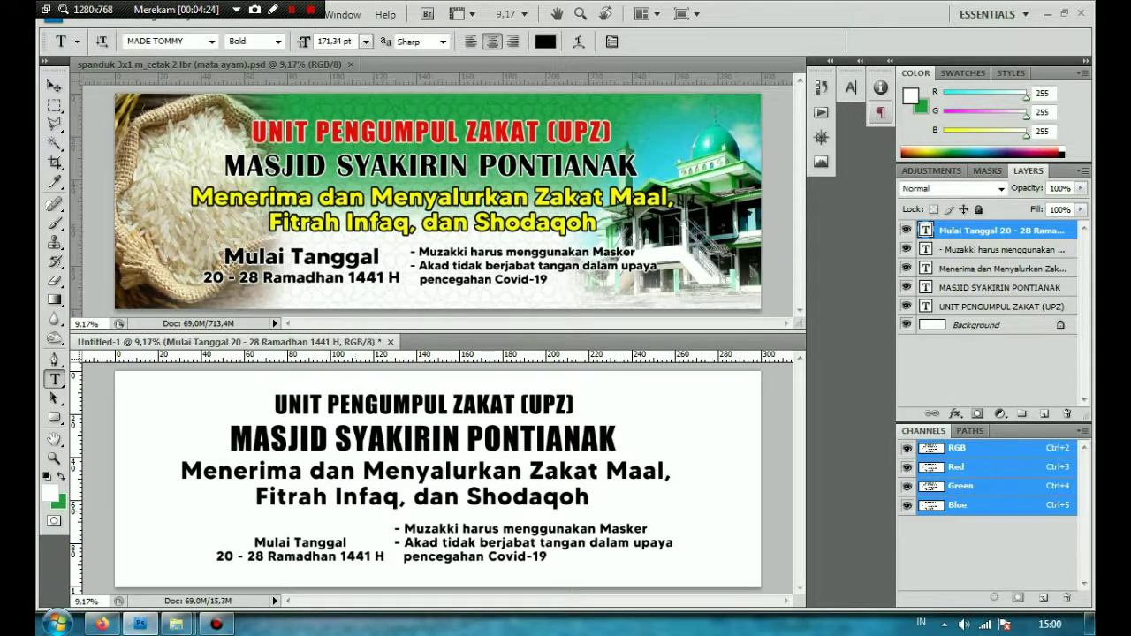
{"action": "left_click_drag", "start_coordinate": [254, 543], "coordinate": [347, 543]}
{"action": "double_click", "coordinate": [331, 40]}
{"action": "key", "text": "Up"}
{"action": "key", "text": "Up"}
{"action": "key", "text": "Up"}
{"action": "key", "text": "Up"}
{"action": "key", "text": "Up"}
{"action": "key", "text": "Up"}
{"action": "key", "text": "Up"}
{"action": "key", "text": "Up"}
{"action": "key", "text": "Up"}
{"action": "key", "text": "Up"}
{"action": "key", "text": "Up"}
{"action": "key", "text": "Up"}
{"action": "key", "text": "Up"}
{"action": "key", "text": "Up"}
{"action": "key", "text": "Up"}
{"action": "key", "text": "Up"}
{"action": "key", "text": "Up"}
{"action": "key", "text": "Up"}
{"action": "key", "text": "Up"}
{"action": "key", "text": "Up"}
{"action": "key", "text": "Up"}
{"action": "key", "text": "Up"}
{"action": "key", "text": "Up"}
{"action": "key", "text": "Up"}
{"action": "key", "text": "Up"}
{"action": "key", "text": "Up"}
{"action": "key", "text": "Up"}
{"action": "key", "text": "Up"}
{"action": "key", "text": "Up"}
{"action": "key", "text": "Up"}
{"action": "key", "text": "Up"}
{"action": "key", "text": "Up"}
{"action": "key", "text": "Up"}
{"action": "key", "text": "Up"}
{"action": "key", "text": "Up"}
{"action": "key", "text": "Up"}
{"action": "key", "text": "Up"}
{"action": "key", "text": "Up"}
{"action": "key", "text": "Up"}
{"action": "key", "text": "Up"}
{"action": "key", "text": "Up"}
{"action": "key", "text": "Up"}
{"action": "key", "text": "Up"}
{"action": "key", "text": "Up"}
{"action": "key", "text": "ctrl+Return"}
{"action": "key", "text": "v"}
- Nudge the date text slightly up and left to centre it vertically beside the notes
{"action": "key", "text": "Up"}
{"action": "key", "text": "Up"}
{"action": "key", "text": "Up"}
{"action": "key", "text": "Up"}
{"action": "key", "text": "Up"}
{"action": "key", "text": "Up"}
{"action": "key", "text": "Up"}
{"action": "key", "text": "Up"}
{"action": "key", "text": "Up"}
{"action": "key", "text": "Up"}
{"action": "key", "text": "Up"}
{"action": "key", "text": "Up"}
{"action": "key", "text": "Up"}
{"action": "key", "text": "Up"}
{"action": "key", "text": "Up"}
{"action": "key", "text": "Up"}
{"action": "key", "text": "Up"}
{"action": "key", "text": "Up"}
{"action": "key", "text": "Up"}
{"action": "key", "text": "Up"}
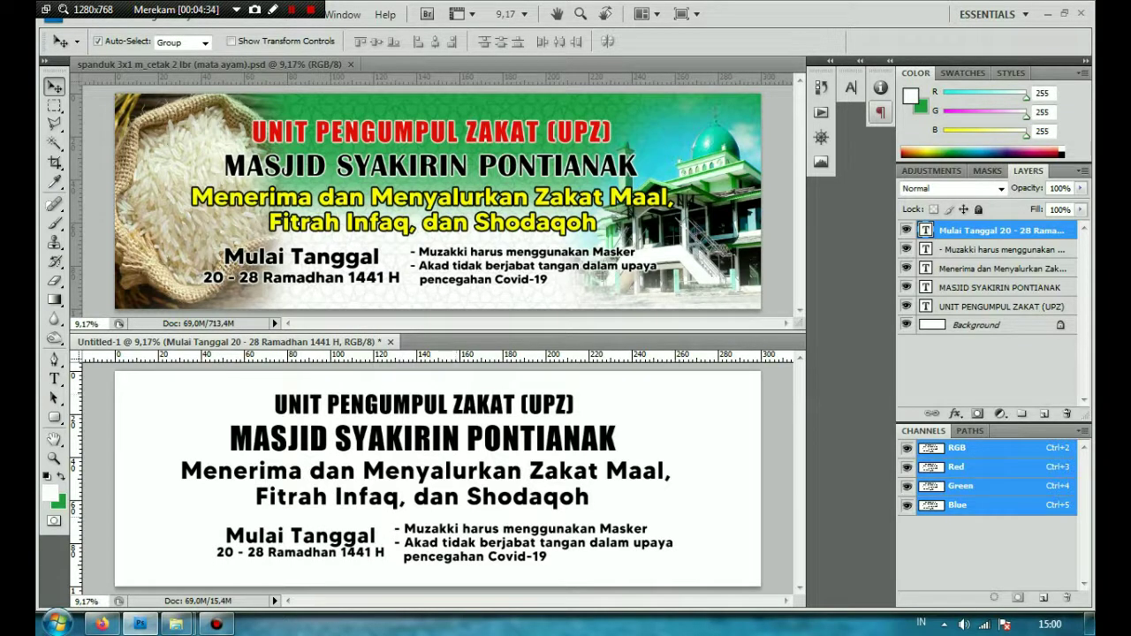
{"action": "key", "text": "shift+Left"}
{"action": "key", "text": "shift+Down"}
{"action": "key", "text": "shift+Down"}
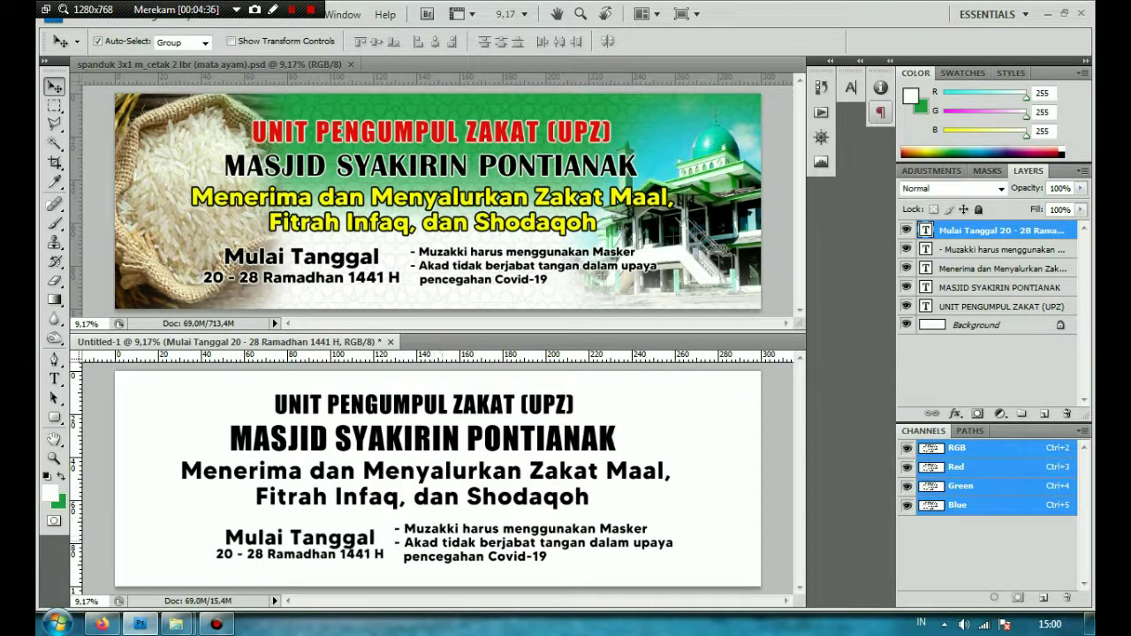
- Shift the date text and the notes left together by about 6 cm, then deselect them
{"action": "left_click", "coordinate": [443, 541], "text": "shift"}
{"action": "key", "text": "shift+Left"}
{"action": "key", "text": "shift+Left"}
{"action": "key", "text": "shift+Left"}
{"action": "key", "text": "shift+Left"}
{"action": "key", "text": "shift+Left"}
{"action": "key", "text": "shift+Left"}
{"action": "key", "text": "shift+Left"}
{"action": "key", "text": "shift+Left"}
{"action": "key", "text": "shift+Left"}
{"action": "key", "text": "shift+Left"}
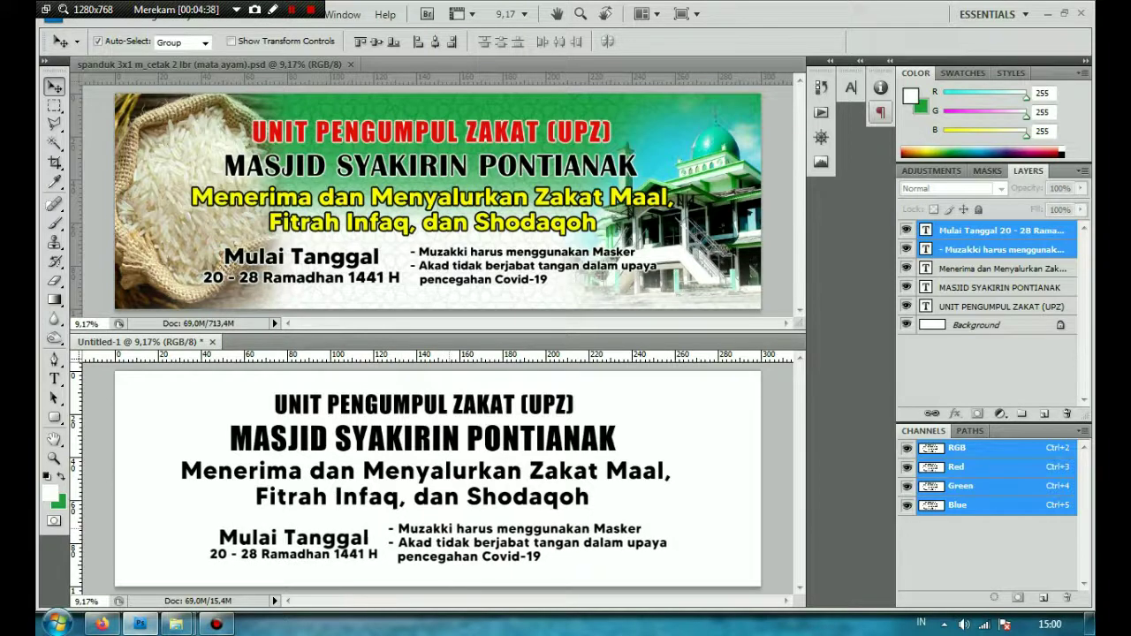
{"action": "key", "text": "shift+Left"}
{"action": "key", "text": "shift+Left"}
{"action": "key", "text": "shift+Left"}
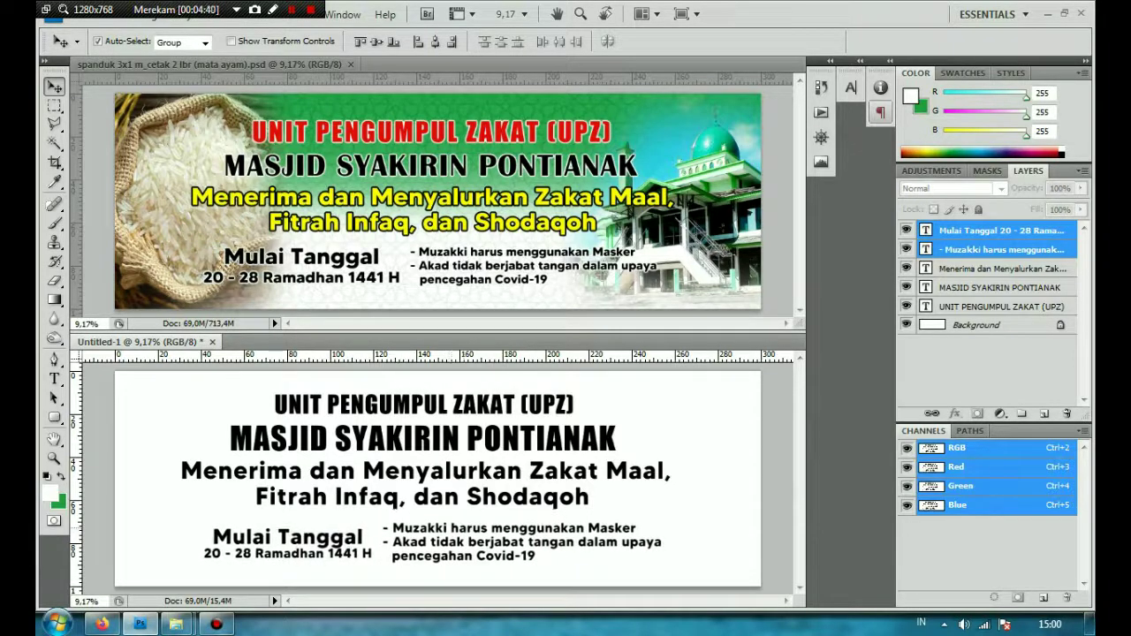
{"action": "left_click", "coordinate": [716, 513]}
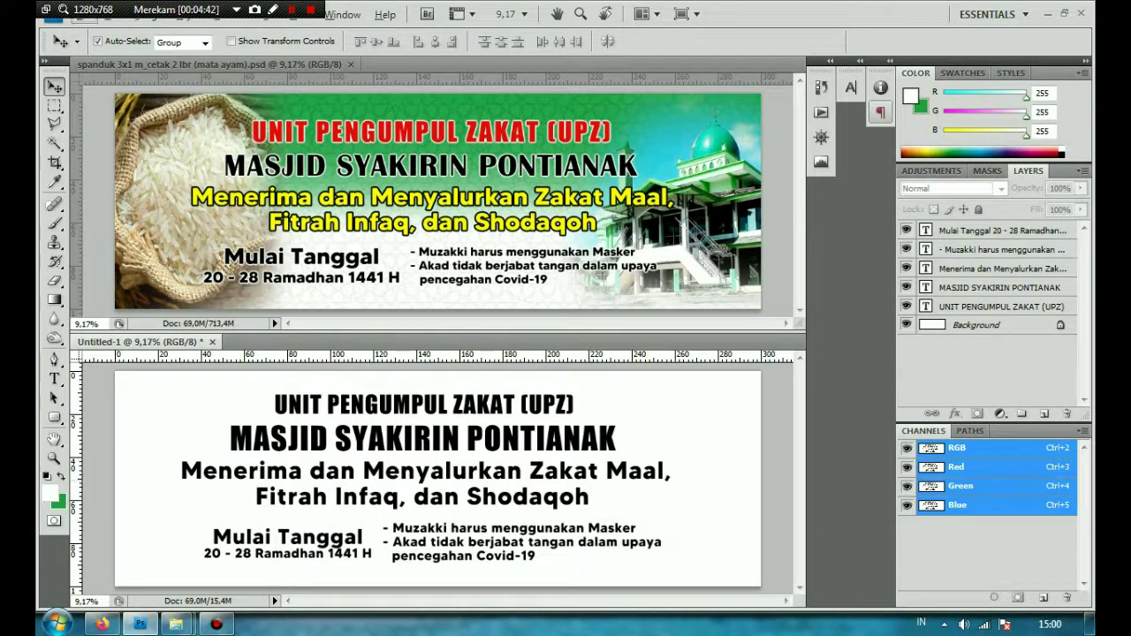
- Colour the "UNIT PENGUMPUL ZAKAT (UPZ)" line red (#c81818)
{"action": "left_click", "coordinate": [55, 379]}
{"action": "left_click", "coordinate": [330, 406]}
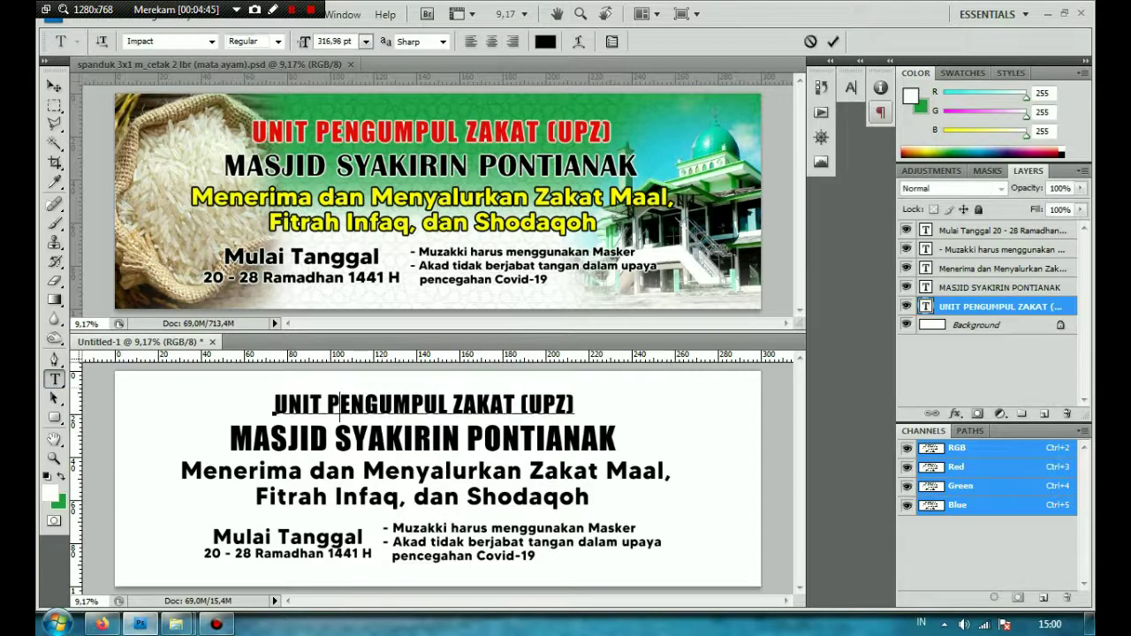
{"action": "key", "text": "ctrl+a"}
{"action": "left_click", "coordinate": [545, 41]}
{"action": "left_click", "coordinate": [697, 281]}
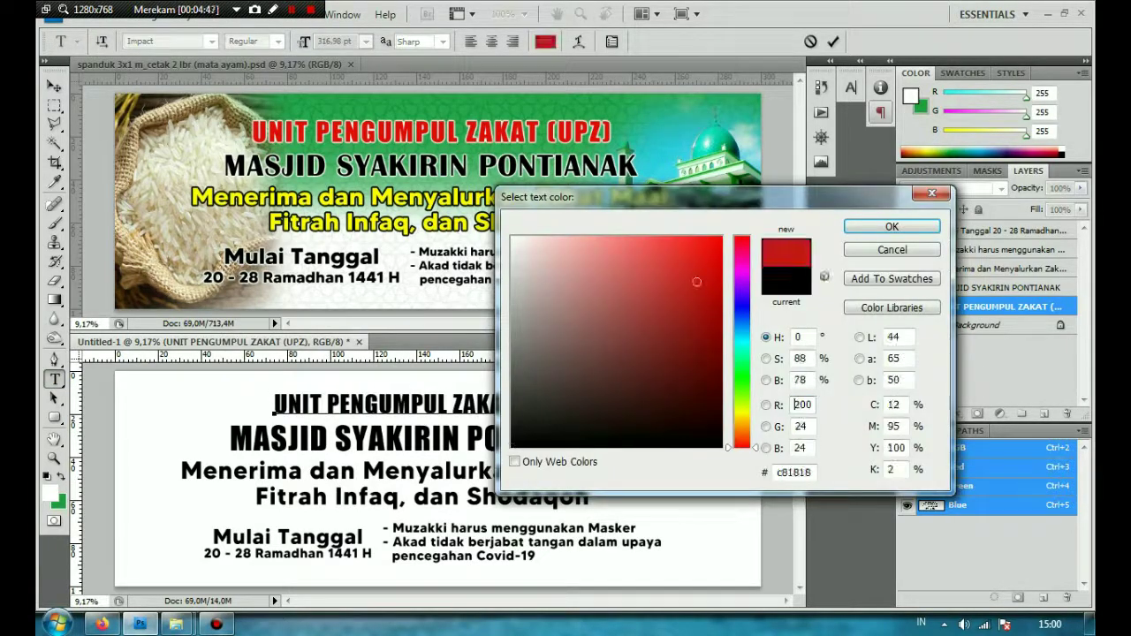
{"action": "left_click", "coordinate": [892, 227]}
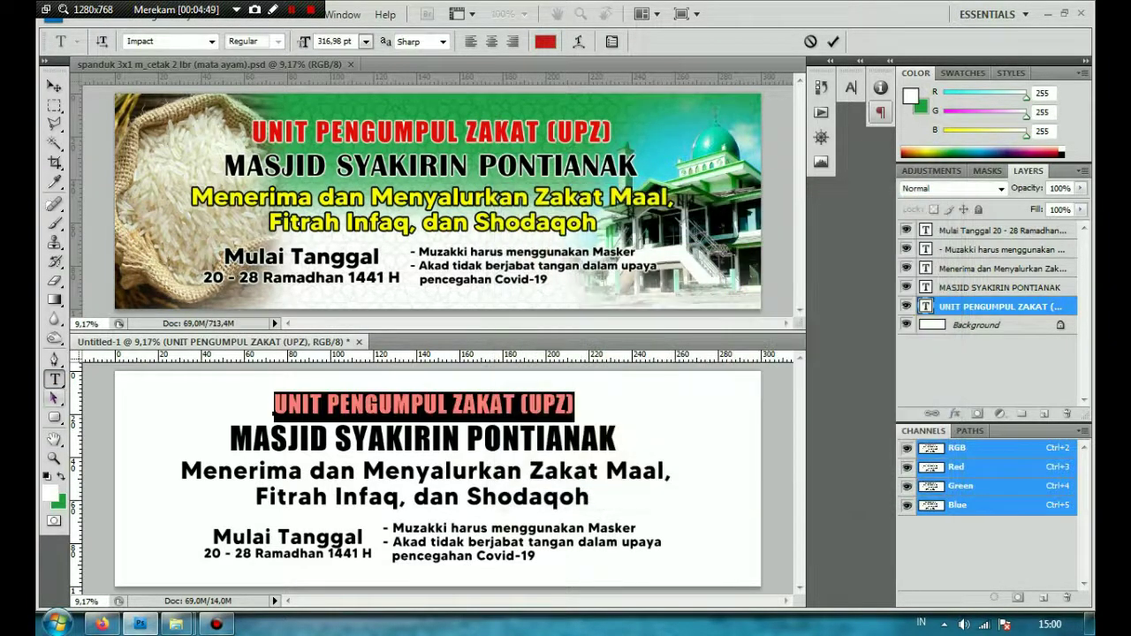
{"action": "left_click", "coordinate": [54, 398]}
- Colour the two-line "Menerima dan Menyalurkan Zakat Maal, Fitrah Infaq, dan Shodaqoh" text bright yellow
{"action": "left_click", "coordinate": [54, 379]}
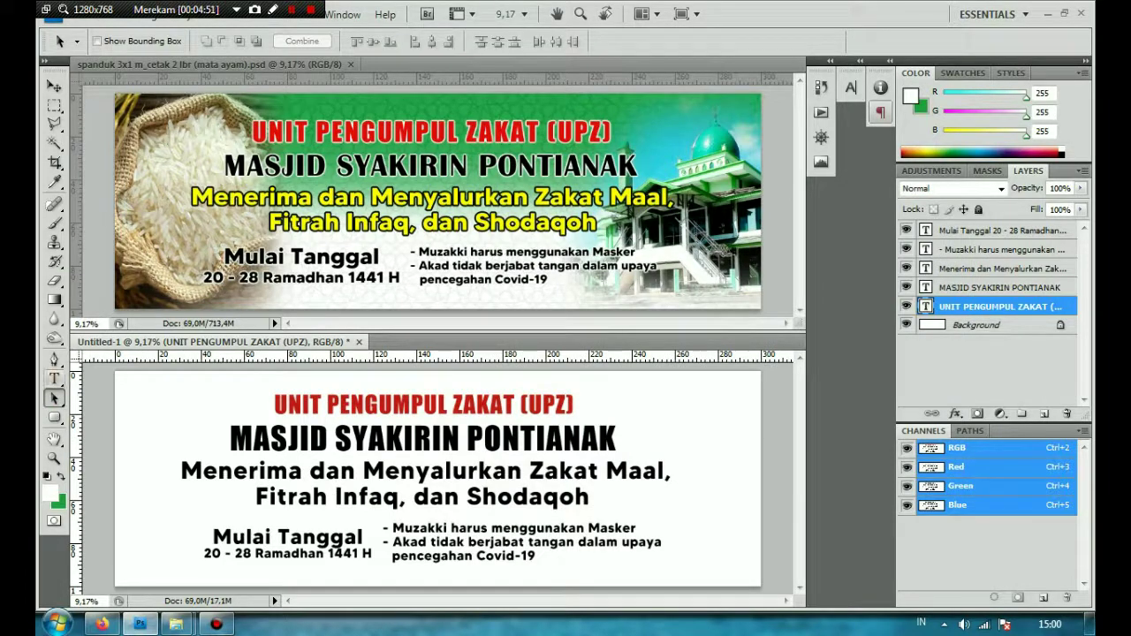
{"action": "left_click", "coordinate": [263, 471]}
{"action": "key", "text": "ctrl+a"}
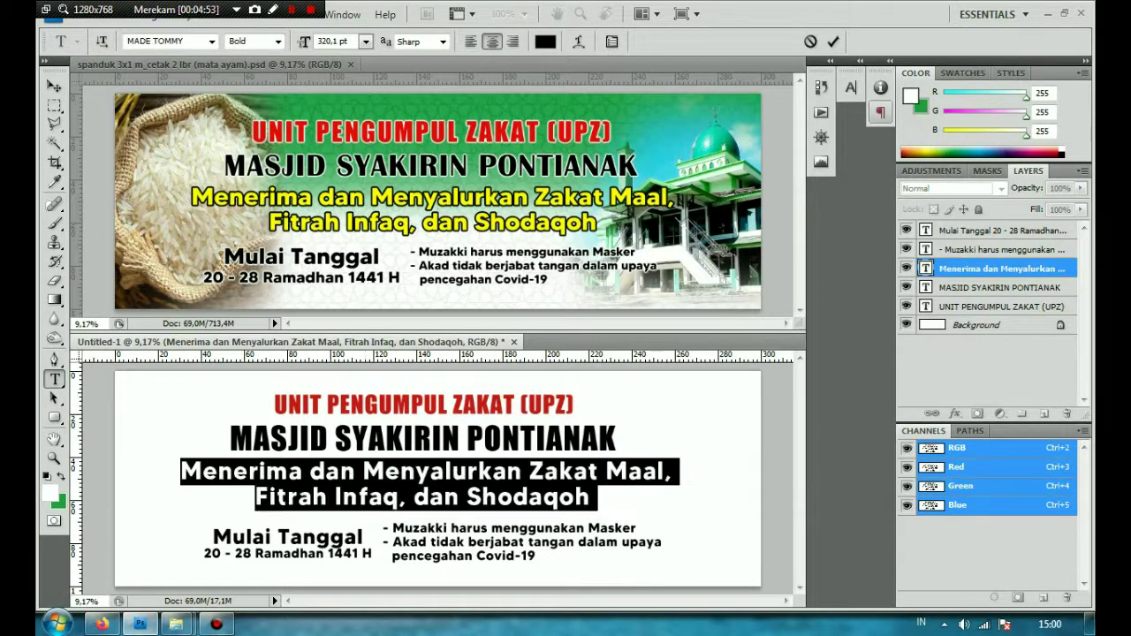
{"action": "left_click", "coordinate": [545, 41]}
{"action": "left_click", "coordinate": [742, 412]}
{"action": "left_click_drag", "start_coordinate": [706, 279], "coordinate": [721, 238]}
{"action": "key", "text": "Return"}
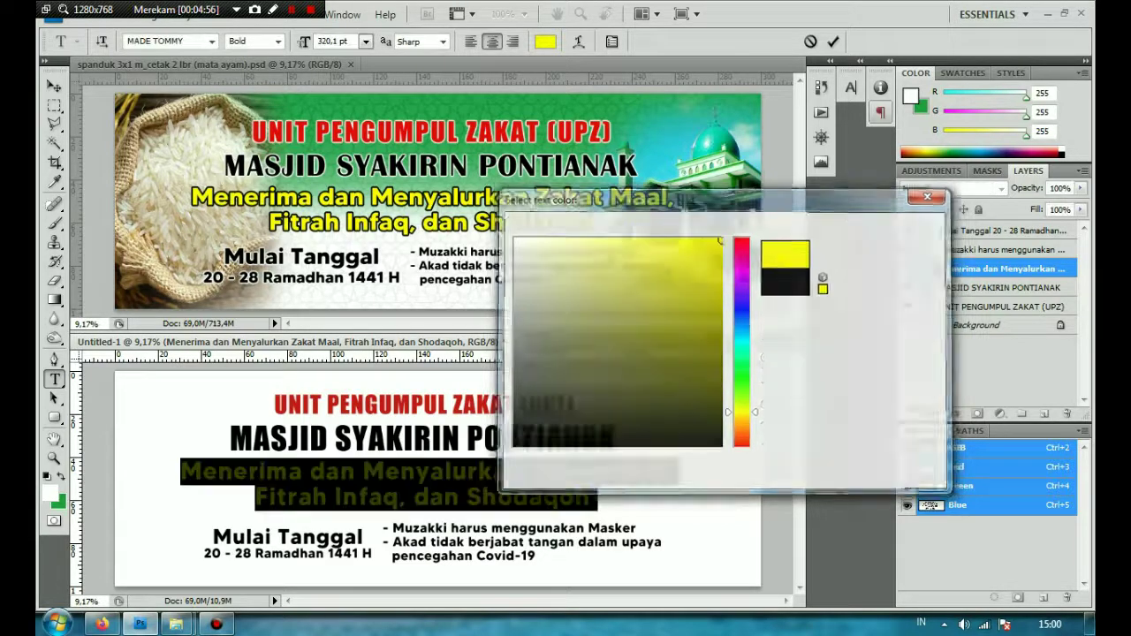
{"action": "key", "text": "ctrl+Return"}
- Add a black outside stroke of 19 px to the yellow "Menerima dan Menyalurkan Zakat Maal, Fitrah Infaq, dan Shodaqoh" text
{"action": "right_click", "coordinate": [974, 268]}
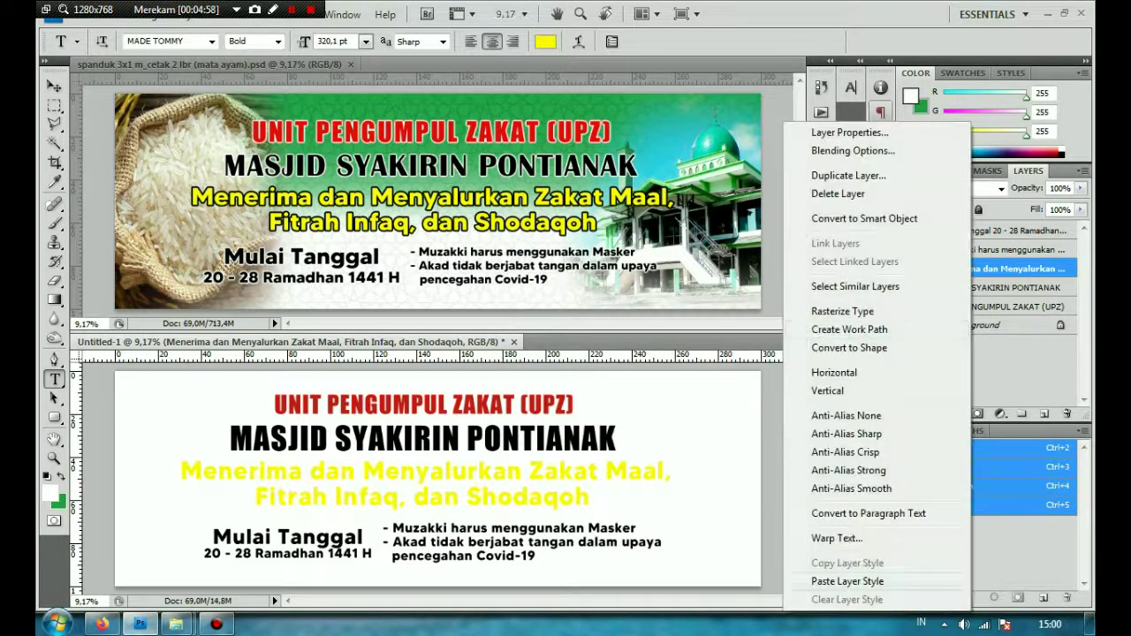
{"action": "left_click", "coordinate": [853, 150]}
{"action": "left_click", "coordinate": [636, 359]}
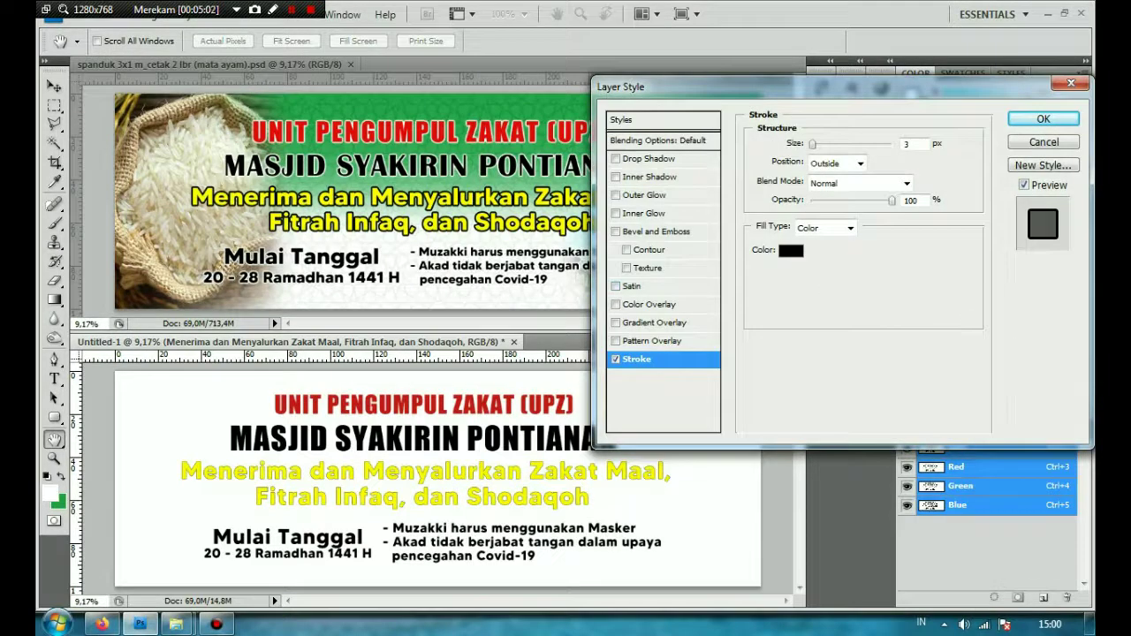
{"action": "key", "text": "Up"}
{"action": "key", "text": "Up"}
{"action": "key", "text": "Up"}
{"action": "key", "text": "Up"}
{"action": "key", "text": "Up"}
{"action": "key", "text": "Up"}
{"action": "key", "text": "Up"}
{"action": "key", "text": "Up"}
{"action": "key", "text": "Up"}
{"action": "key", "text": "Up"}
{"action": "key", "text": "Up"}
{"action": "key", "text": "Up"}
{"action": "key", "text": "Up"}
{"action": "key", "text": "Up"}
{"action": "key", "text": "Up"}
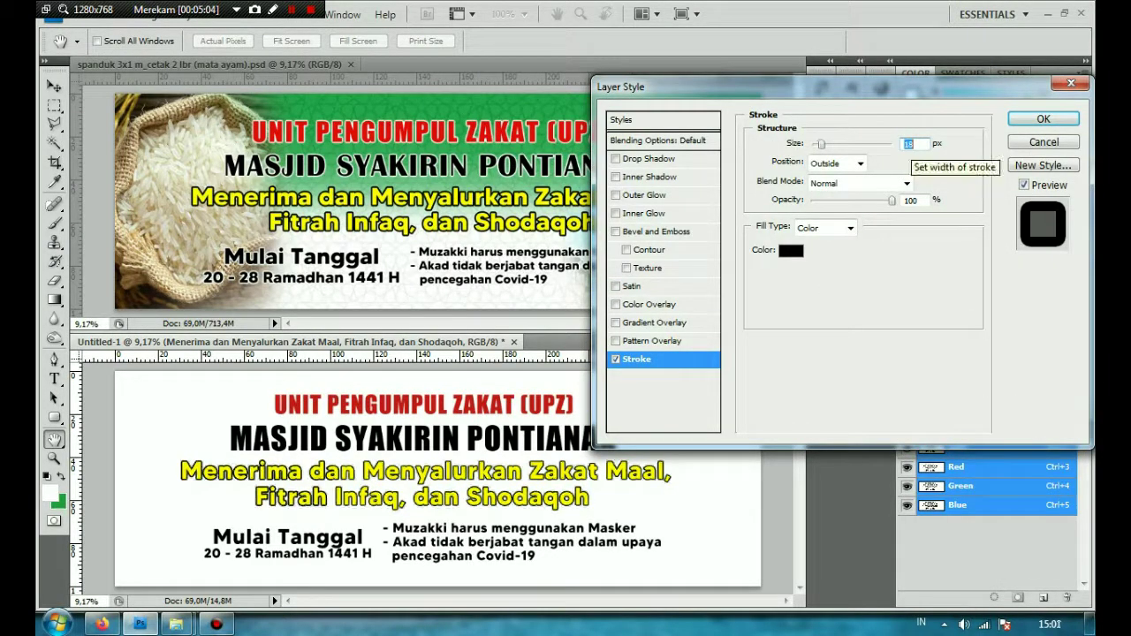
{"action": "key", "text": "Up"}
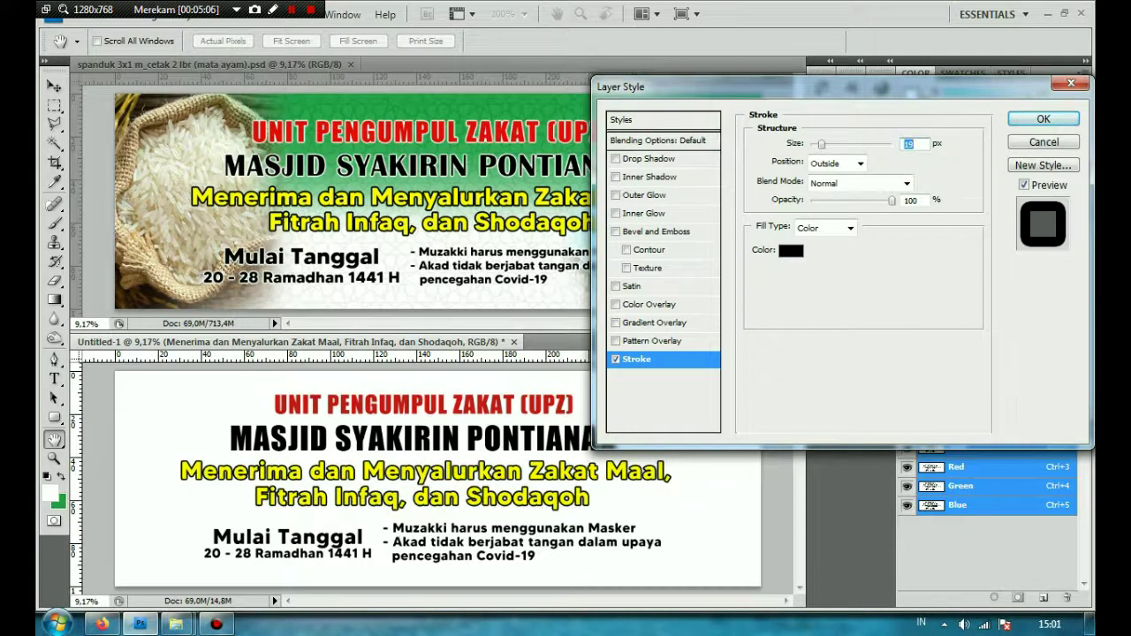
{"action": "key", "text": "Return"}
{"action": "key", "text": "v"}
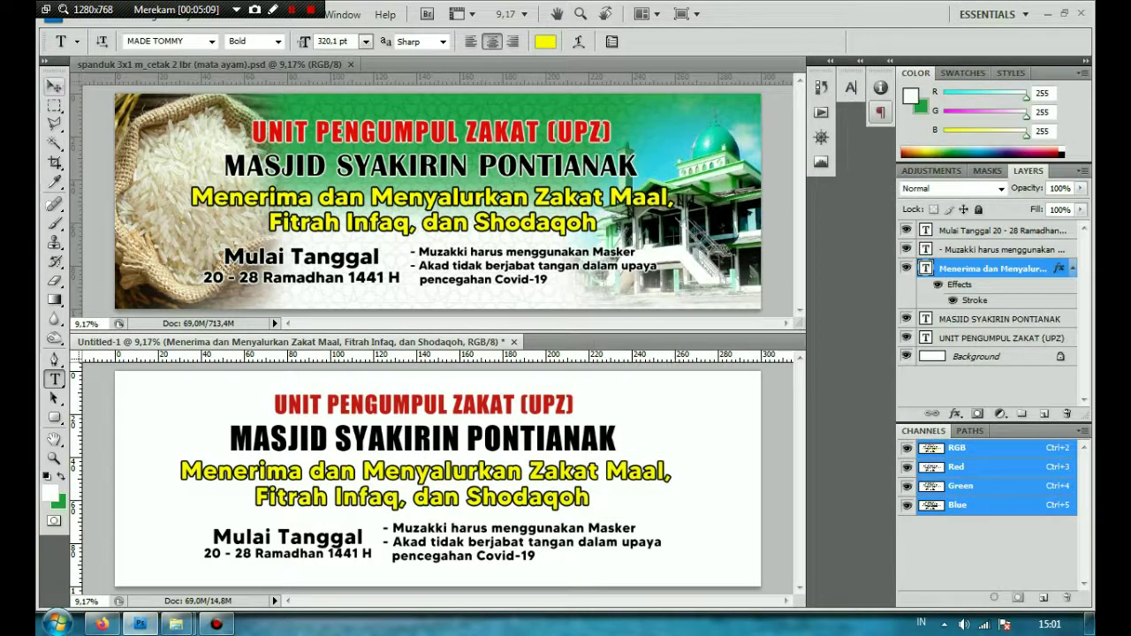
- Deselect the yellow text and swap the colour swatches so that green is the foreground colour
{"action": "left_click", "coordinate": [707, 442]}
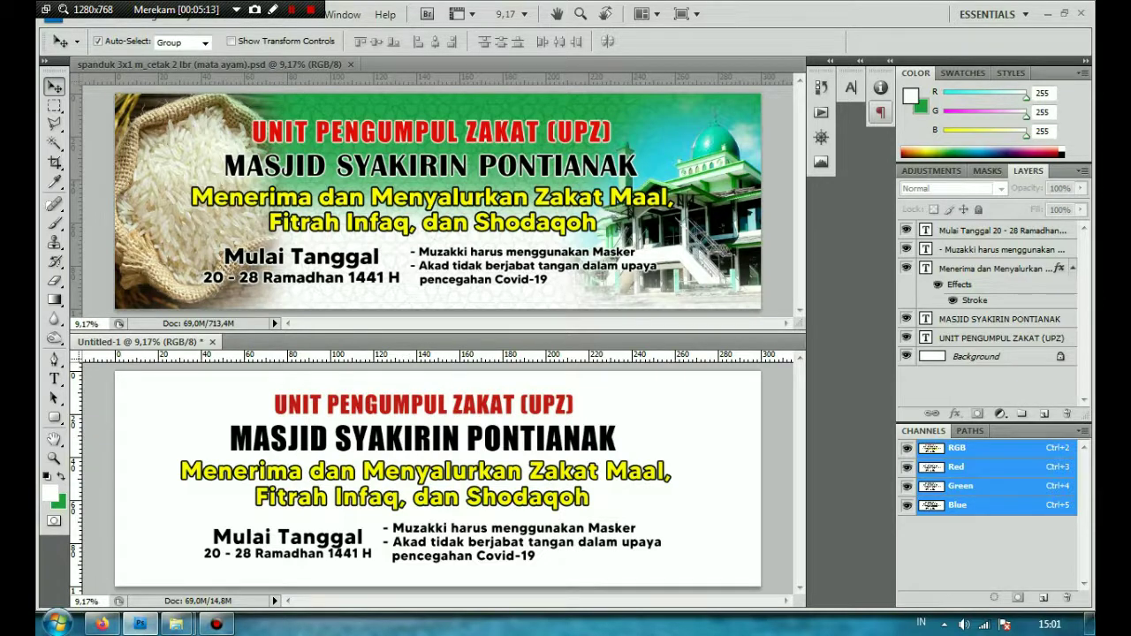
{"action": "key", "text": "x"}
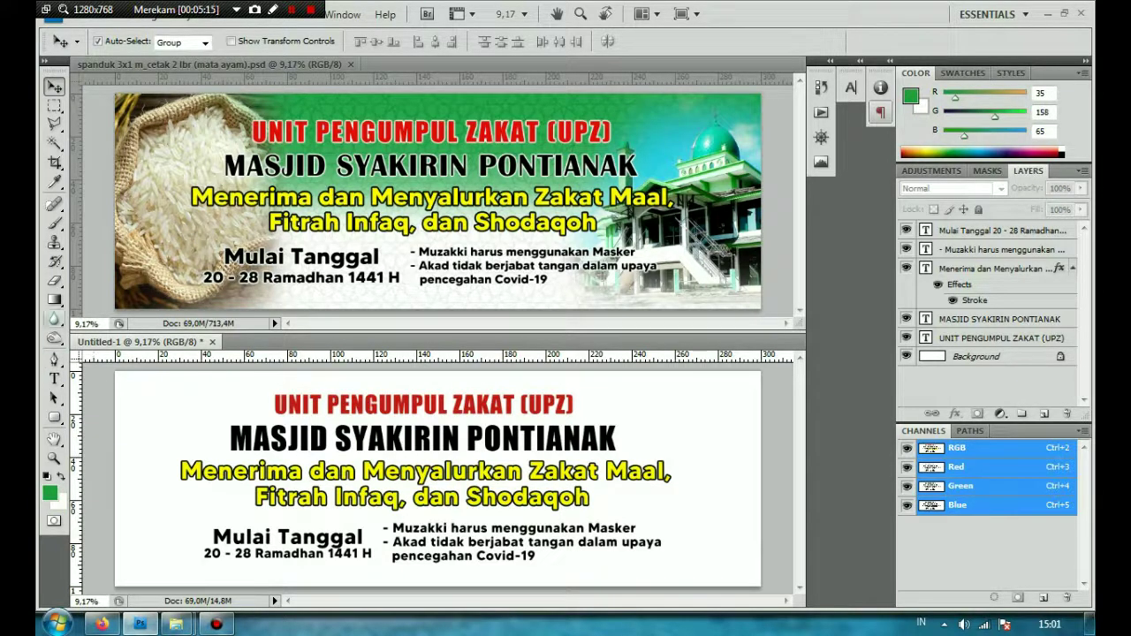
{"action": "left_click", "coordinate": [55, 299]}
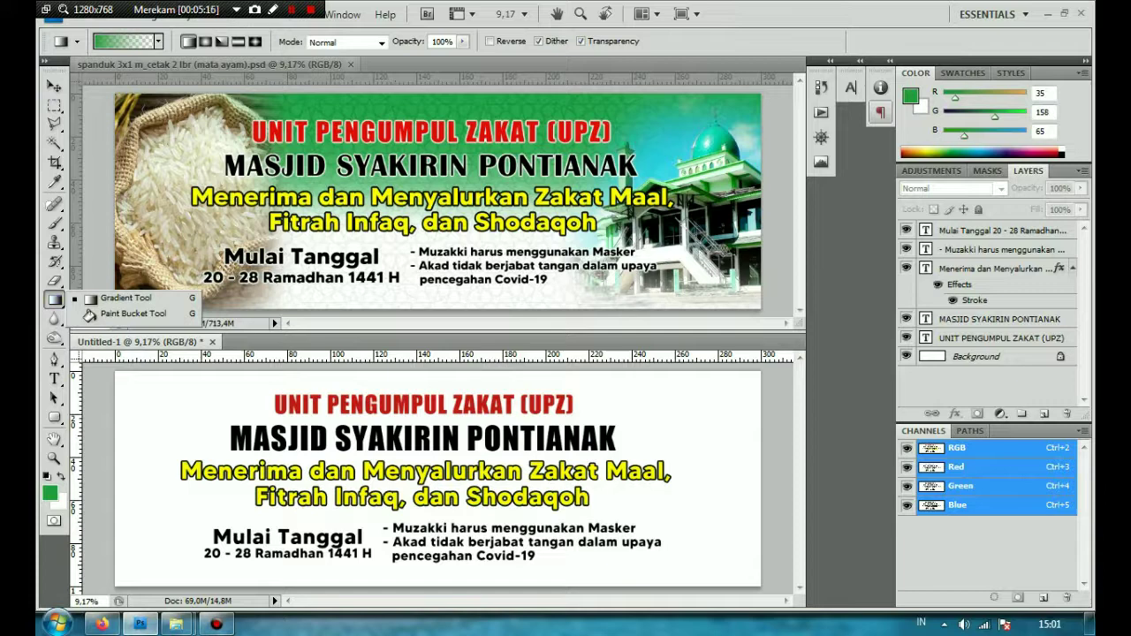
{"action": "left_click", "coordinate": [424, 389]}
{"action": "key", "text": "Return"}
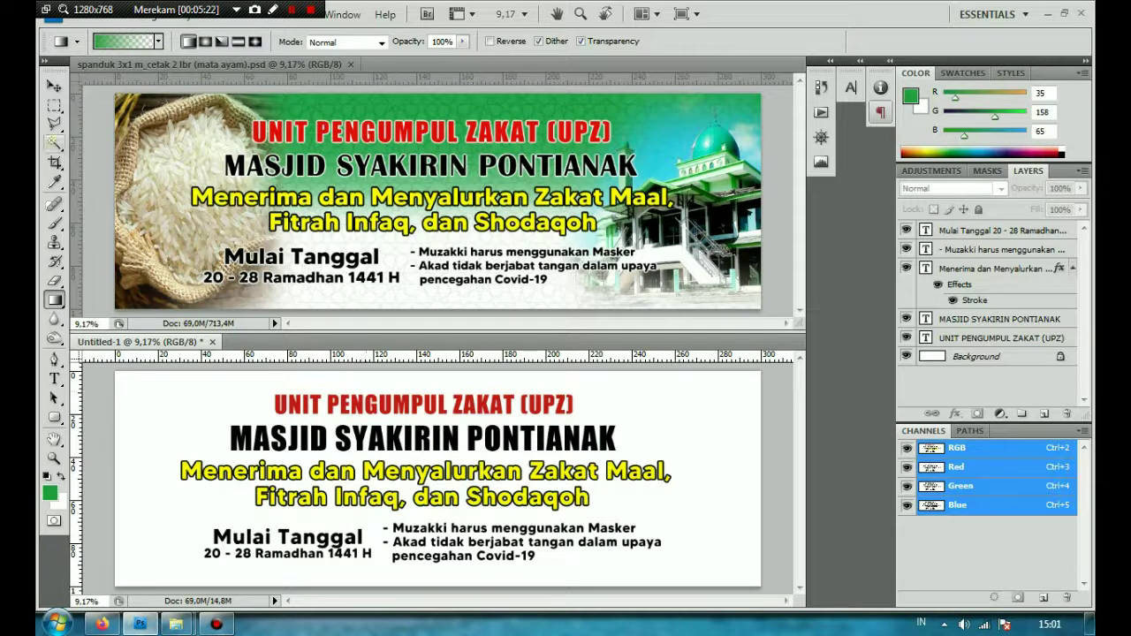
{"action": "left_click", "coordinate": [54, 86]}
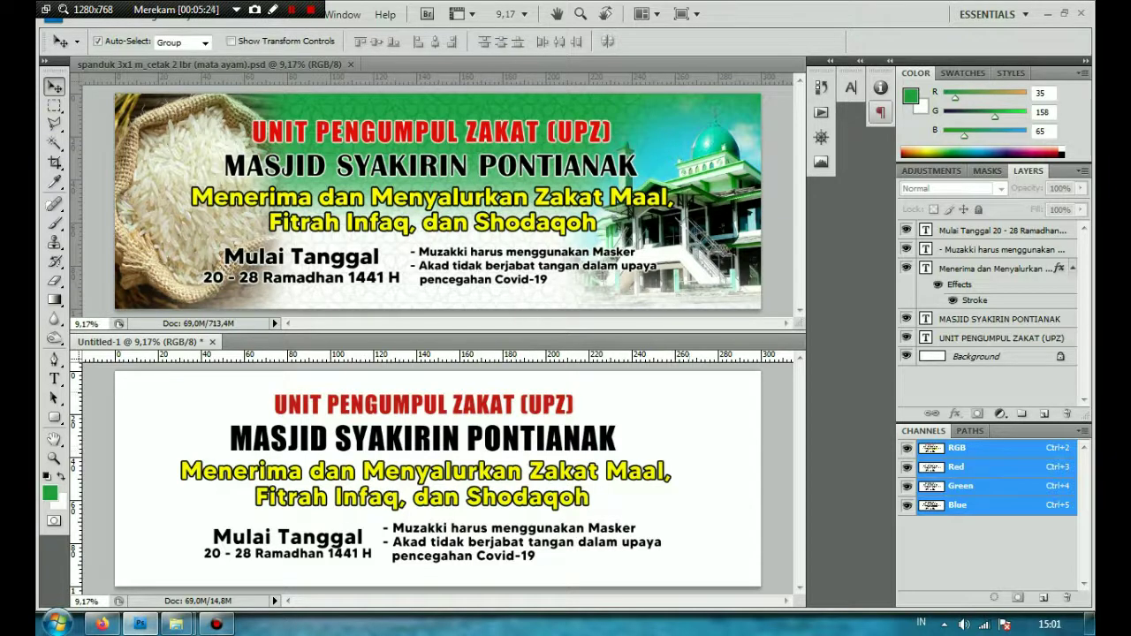
- Apply a vertical green-to-transparent linear gradient twice on the Background layer, from the canvas's upper edge to about mid-height
{"action": "left_click", "coordinate": [973, 356]}
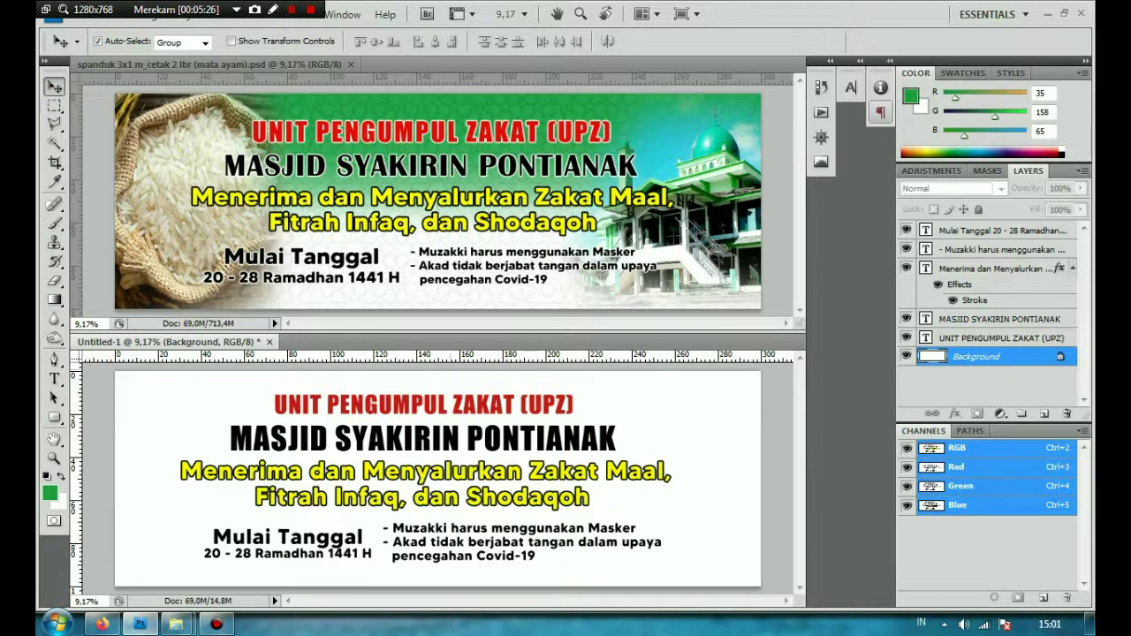
{"action": "left_click", "coordinate": [55, 299]}
{"action": "left_click", "coordinate": [124, 298]}
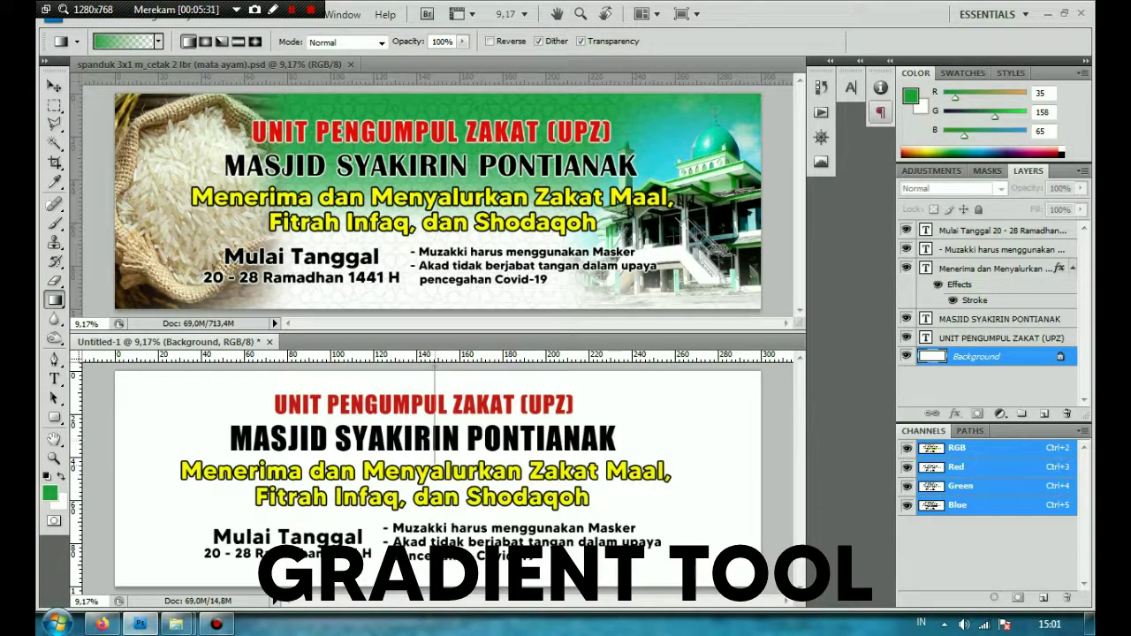
{"action": "left_click_drag", "start_coordinate": [435, 365], "coordinate": [435, 464]}
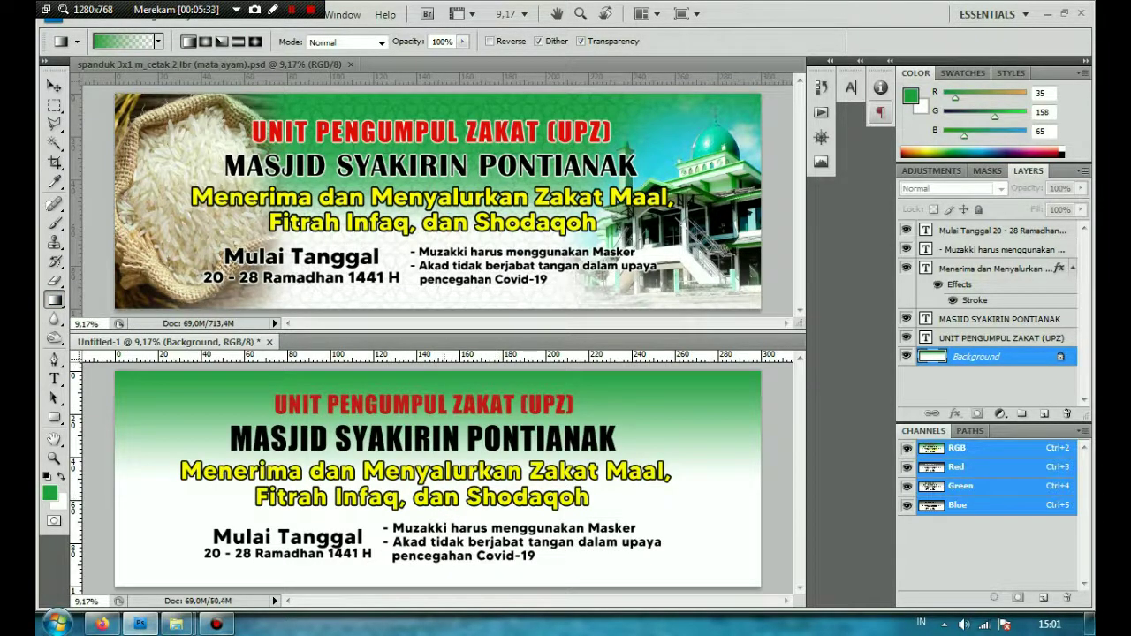
{"action": "left_click_drag", "start_coordinate": [439, 364], "coordinate": [440, 466]}
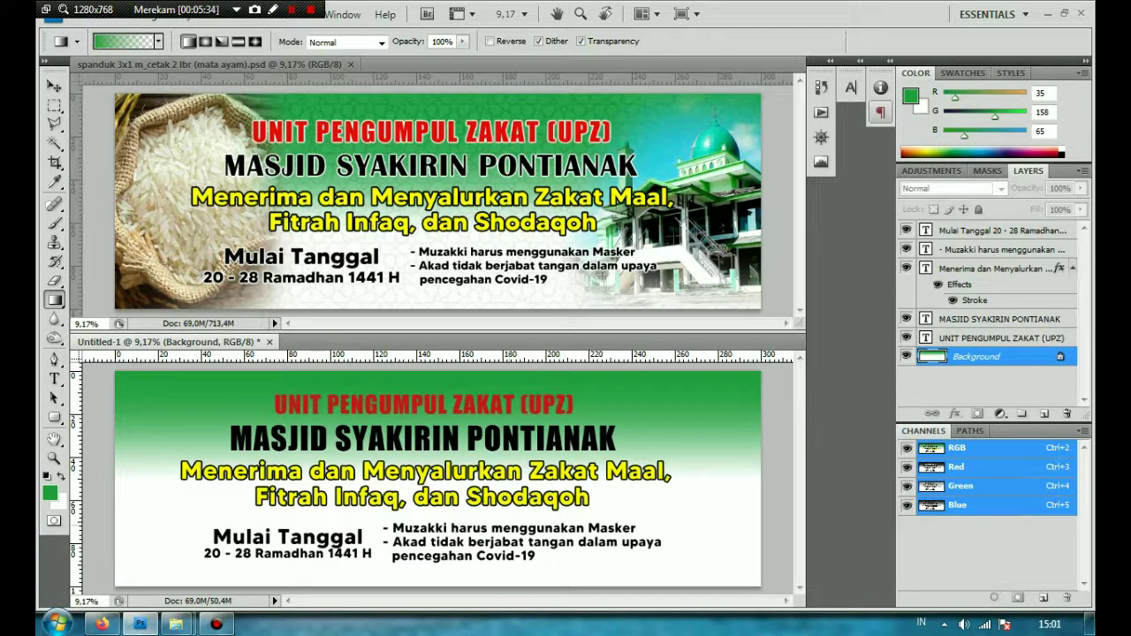
{"action": "left_click", "coordinate": [55, 85]}
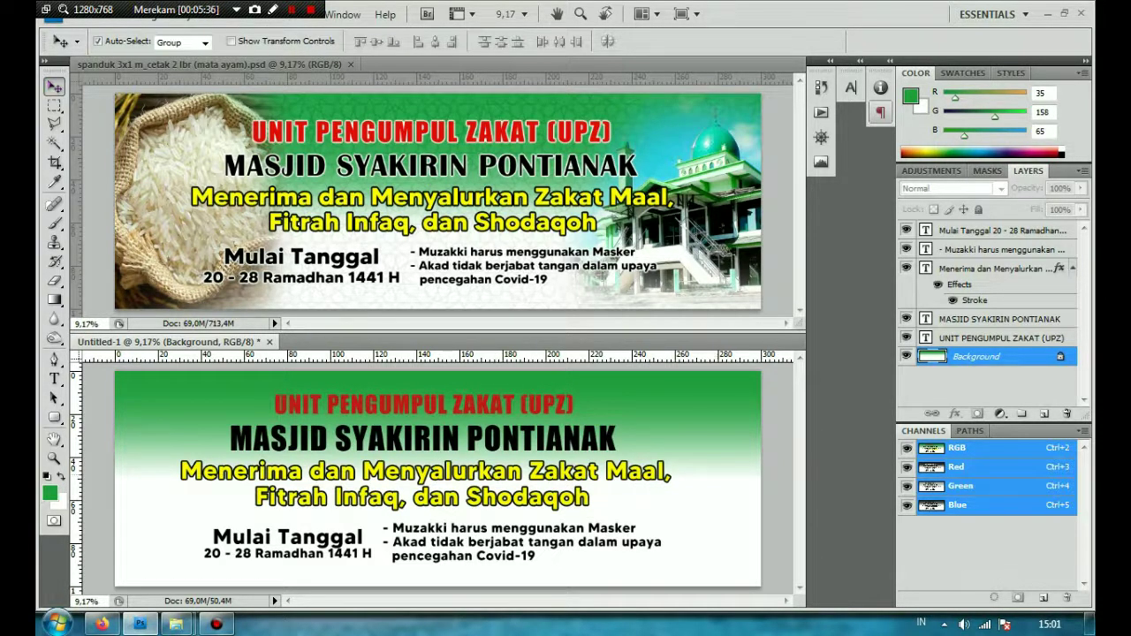
- Add a white (#ffffff) outside stroke of about 18 px to the red "UNIT PENGUMPUL ZAKAT (UPZ)" line
{"action": "left_click", "coordinate": [424, 405]}
{"action": "right_click", "coordinate": [1017, 337]}
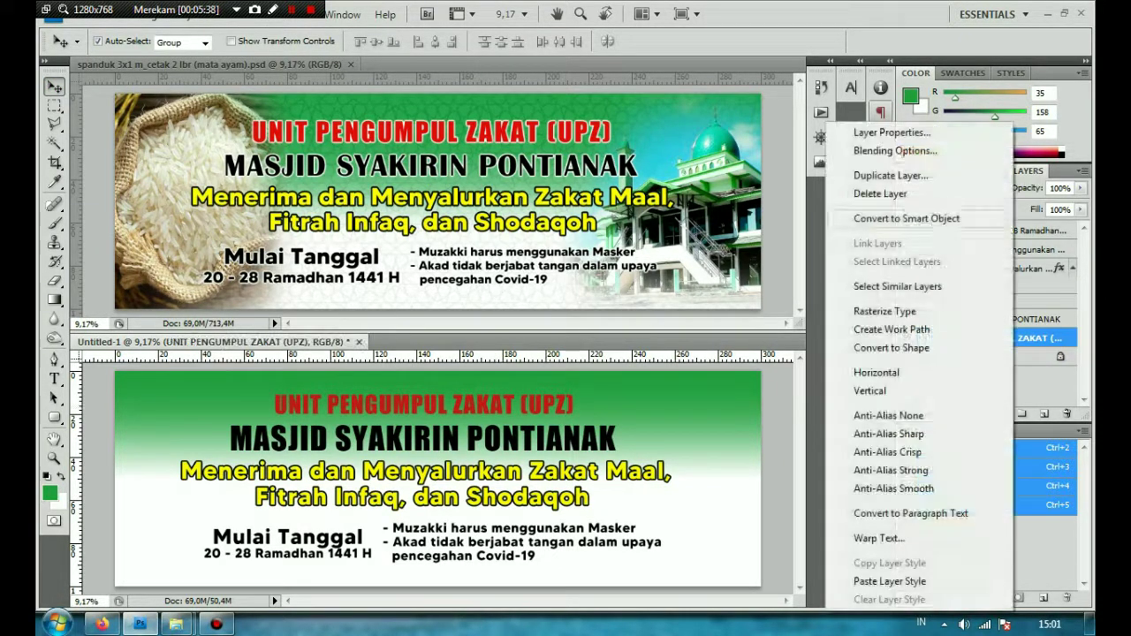
{"action": "left_click", "coordinate": [884, 149]}
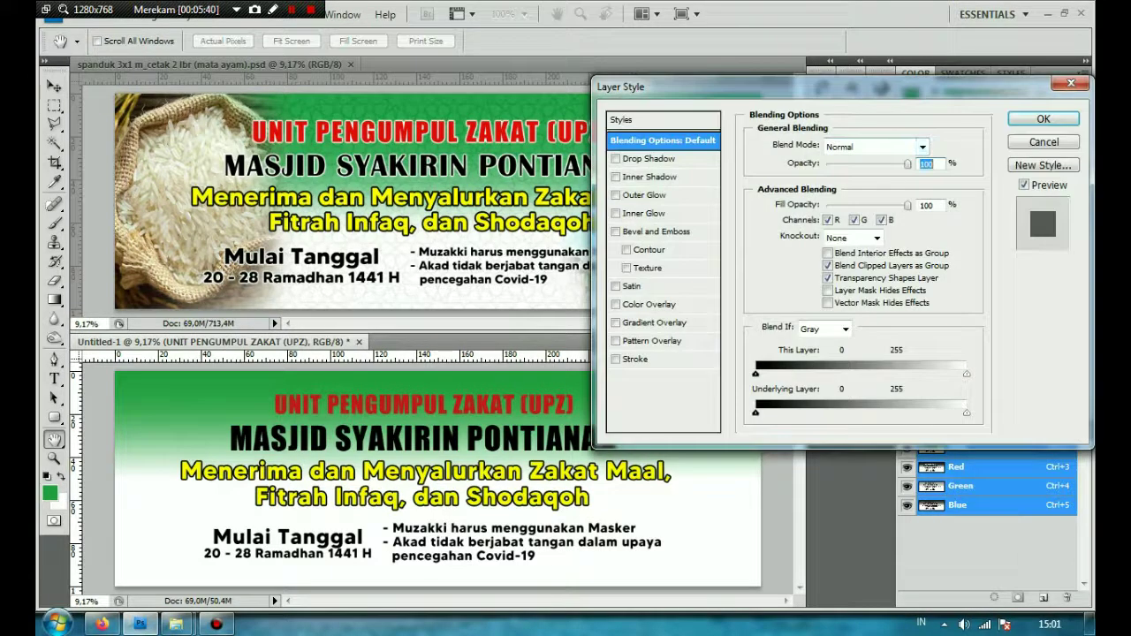
{"action": "left_click", "coordinate": [635, 359]}
{"action": "left_click", "coordinate": [790, 252]}
{"action": "left_click", "coordinate": [514, 239]}
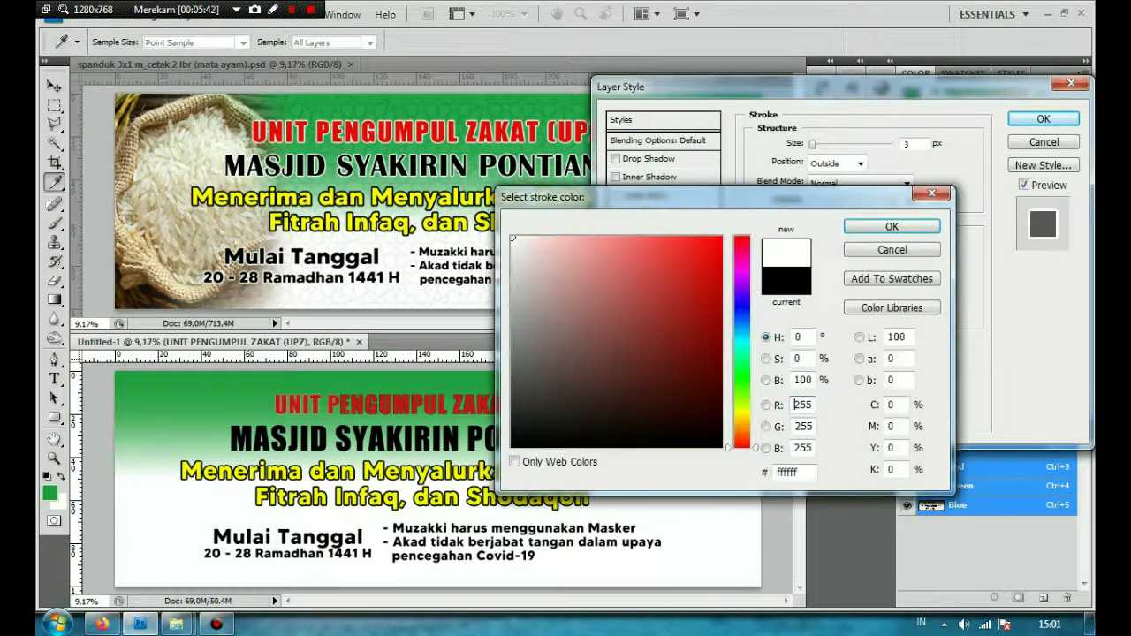
{"action": "key", "text": "Return"}
{"action": "key", "text": "Up"}
{"action": "key", "text": "Up"}
{"action": "key", "text": "Up"}
{"action": "key", "text": "Up"}
{"action": "key", "text": "Up"}
{"action": "key", "text": "Up"}
{"action": "key", "text": "Up"}
{"action": "key", "text": "Up"}
{"action": "key", "text": "Up"}
{"action": "key", "text": "Up"}
{"action": "key", "text": "Up"}
{"action": "key", "text": "Up"}
{"action": "key", "text": "Up"}
{"action": "key", "text": "Up"}
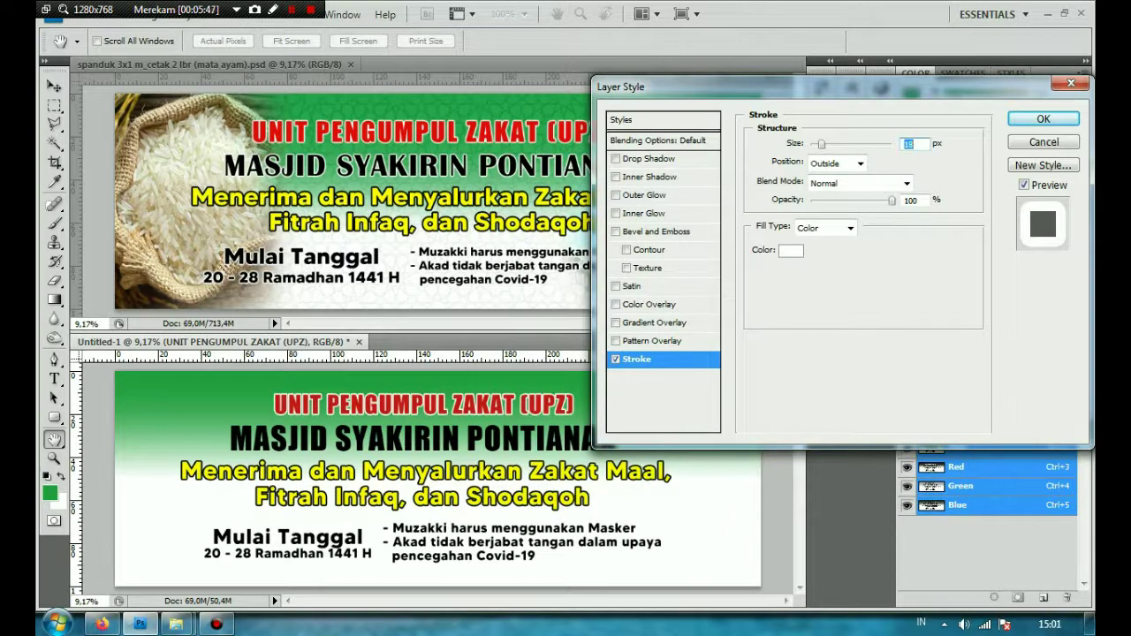
{"action": "key", "text": "Return"}
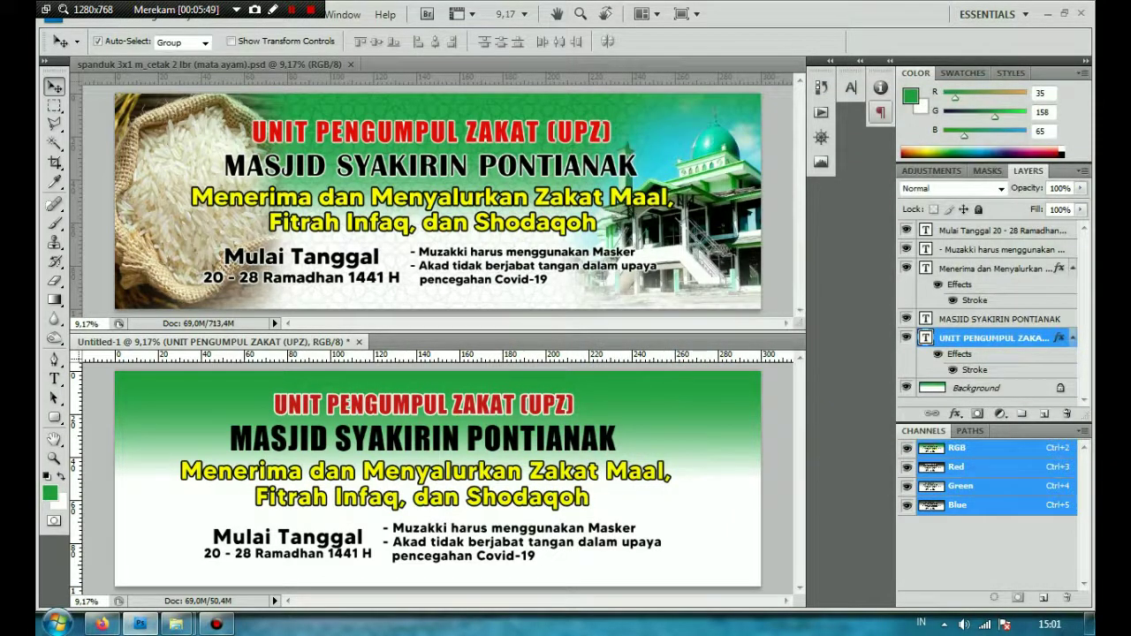
- Add a white (#ffffff) outside stroke of about 23 px to the "MASJID SYAKIRIN PONTIANAK" line, then deselect it
{"action": "left_click", "coordinate": [416, 442]}
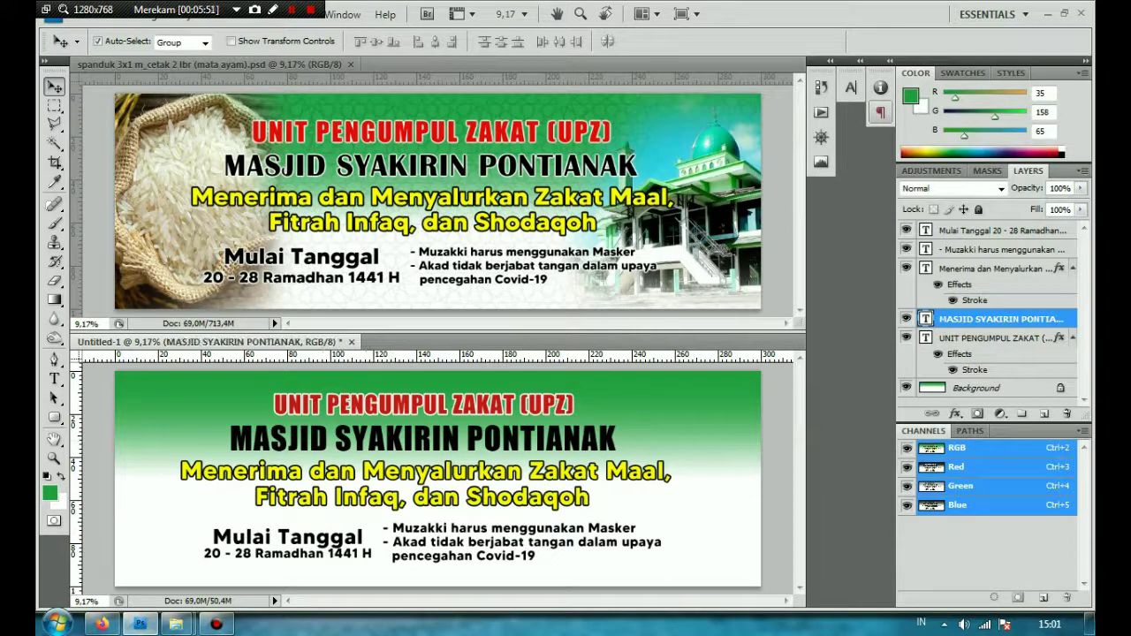
{"action": "right_click", "coordinate": [980, 318]}
{"action": "left_click", "coordinate": [875, 151]}
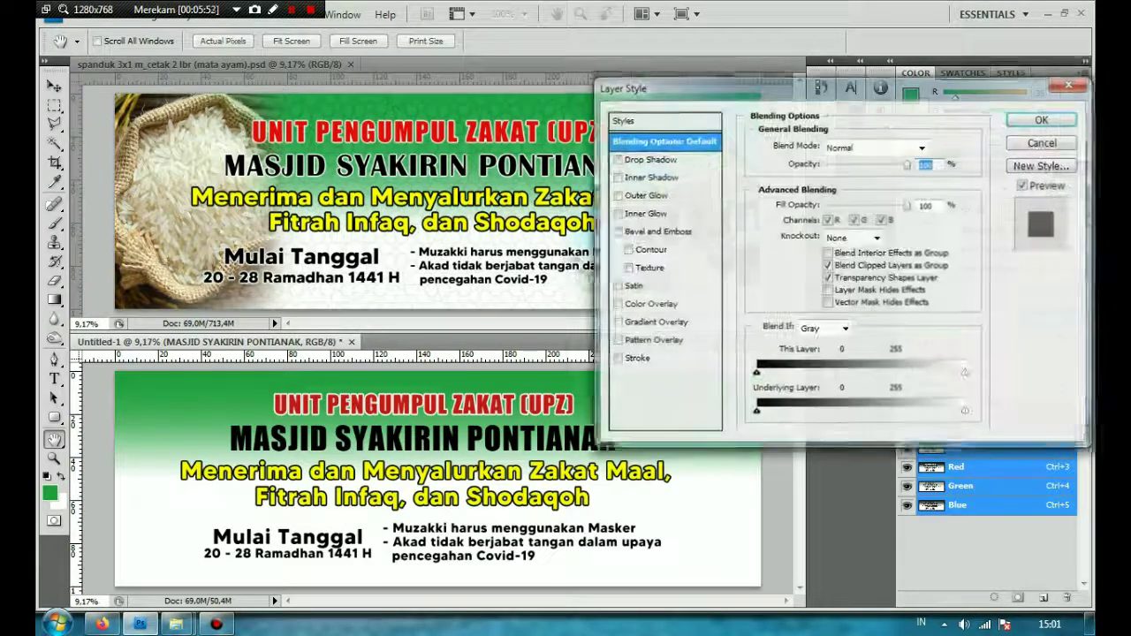
{"action": "left_click", "coordinate": [634, 360]}
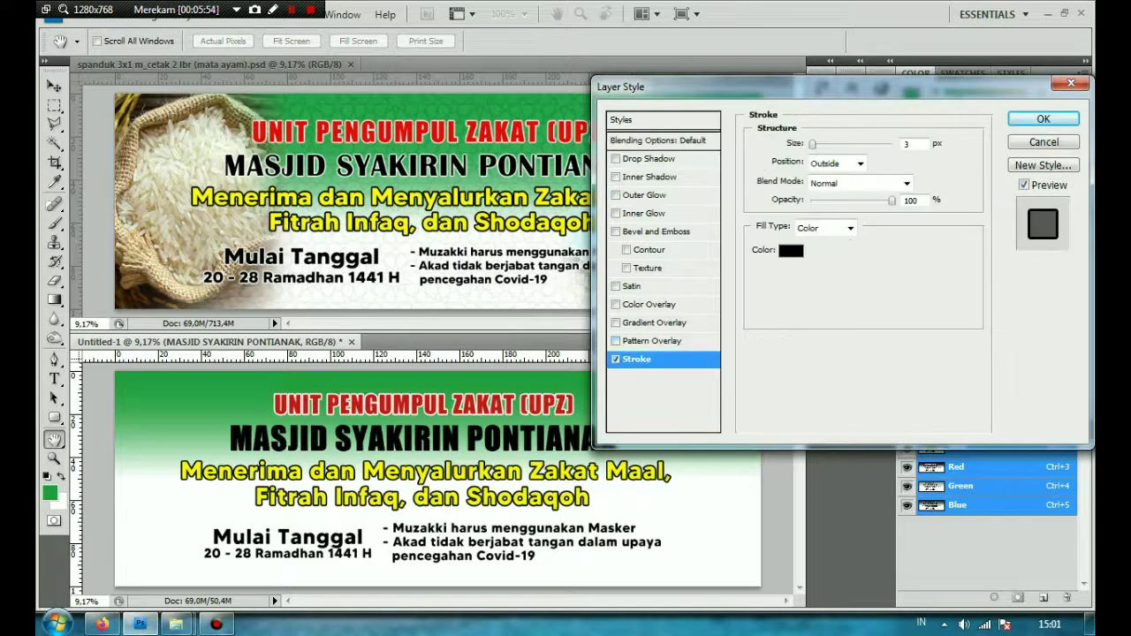
{"action": "left_click", "coordinate": [791, 251]}
{"action": "left_click", "coordinate": [514, 238]}
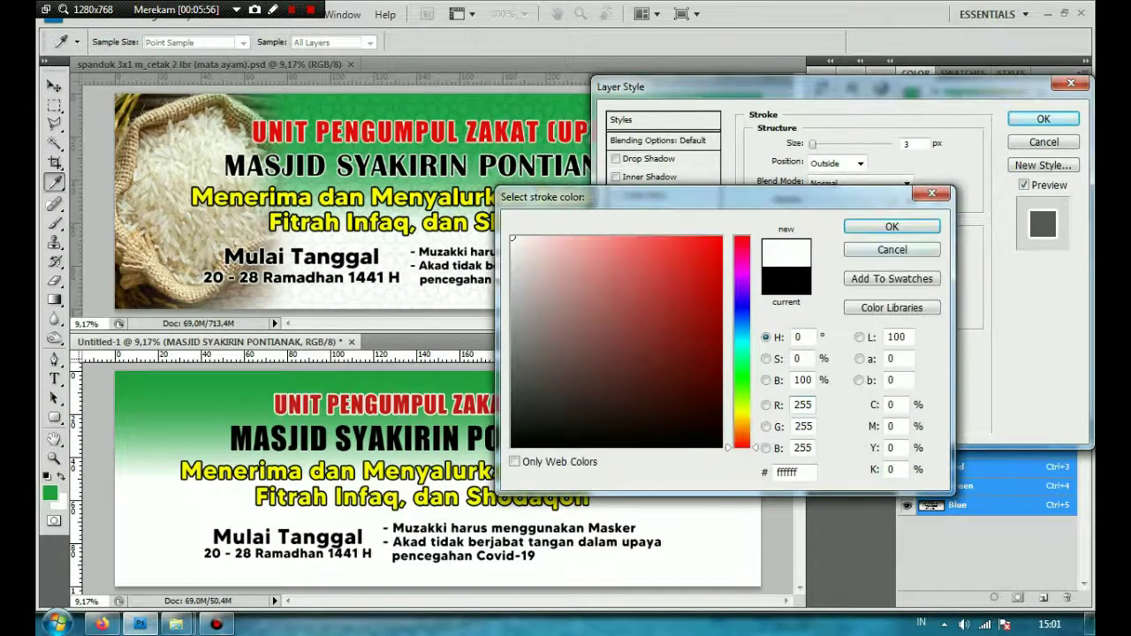
{"action": "left_click_drag", "start_coordinate": [813, 144], "coordinate": [824, 144]}
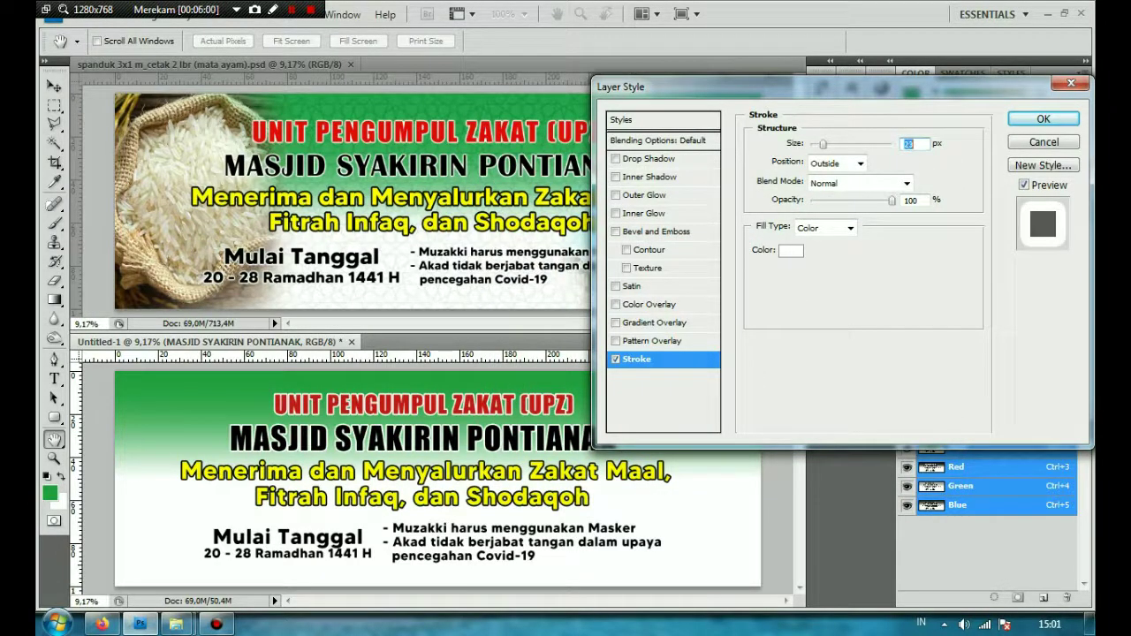
{"action": "left_click", "coordinate": [1043, 119]}
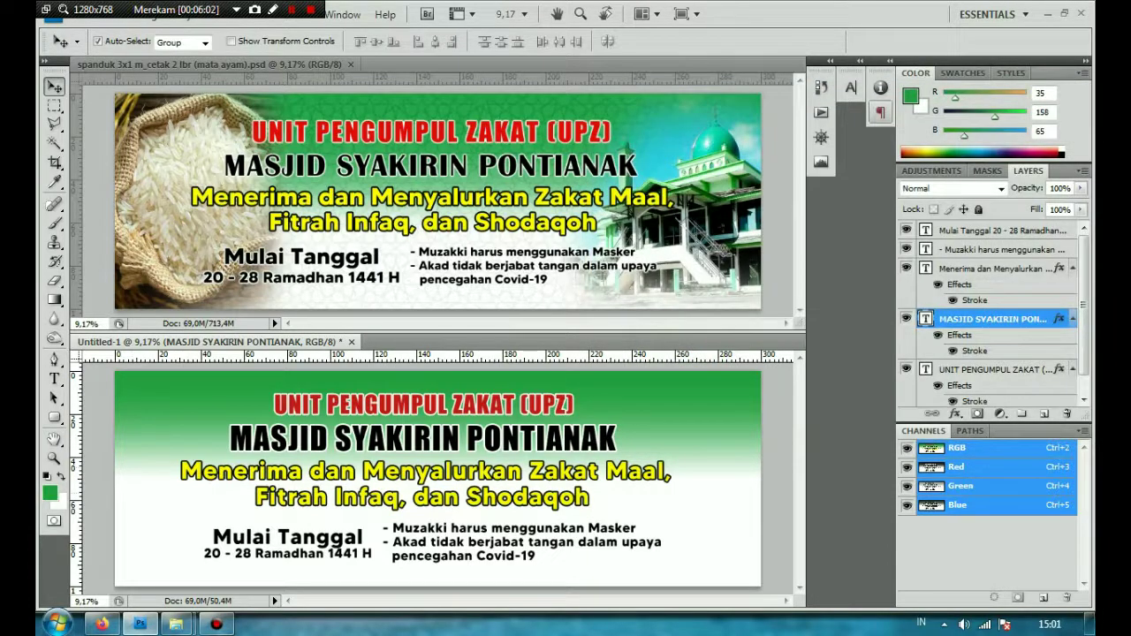
{"action": "left_click", "coordinate": [711, 522]}
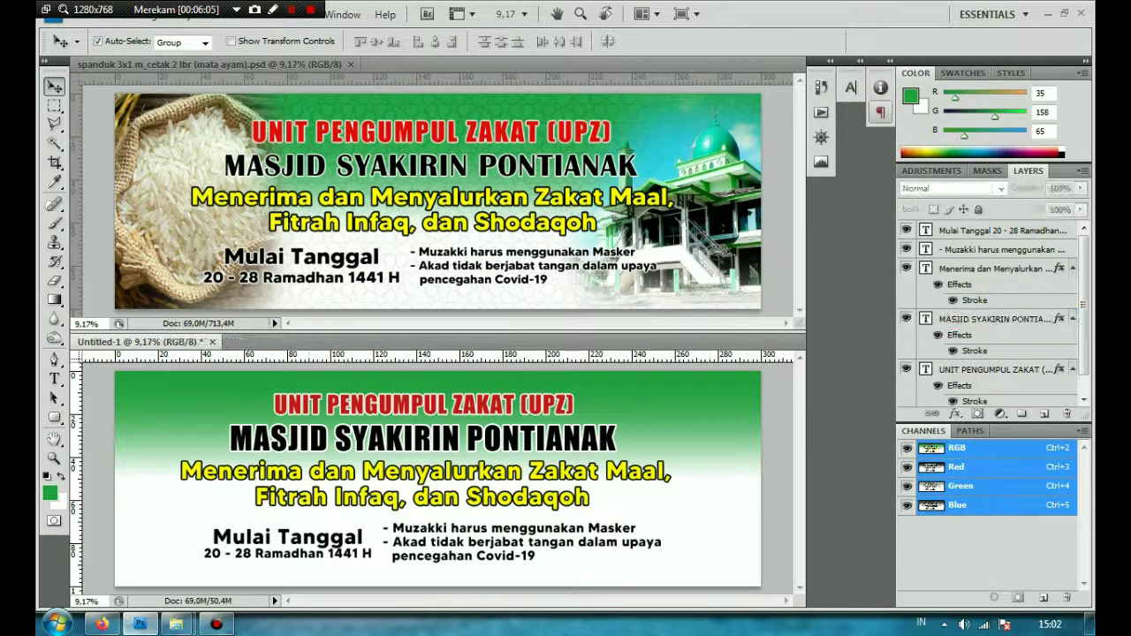
- Switch to Firefox and run a Google image search for "ornamen islam" in a new tab
{"action": "left_click", "coordinate": [103, 624]}
{"action": "key", "text": "ctrl+t"}
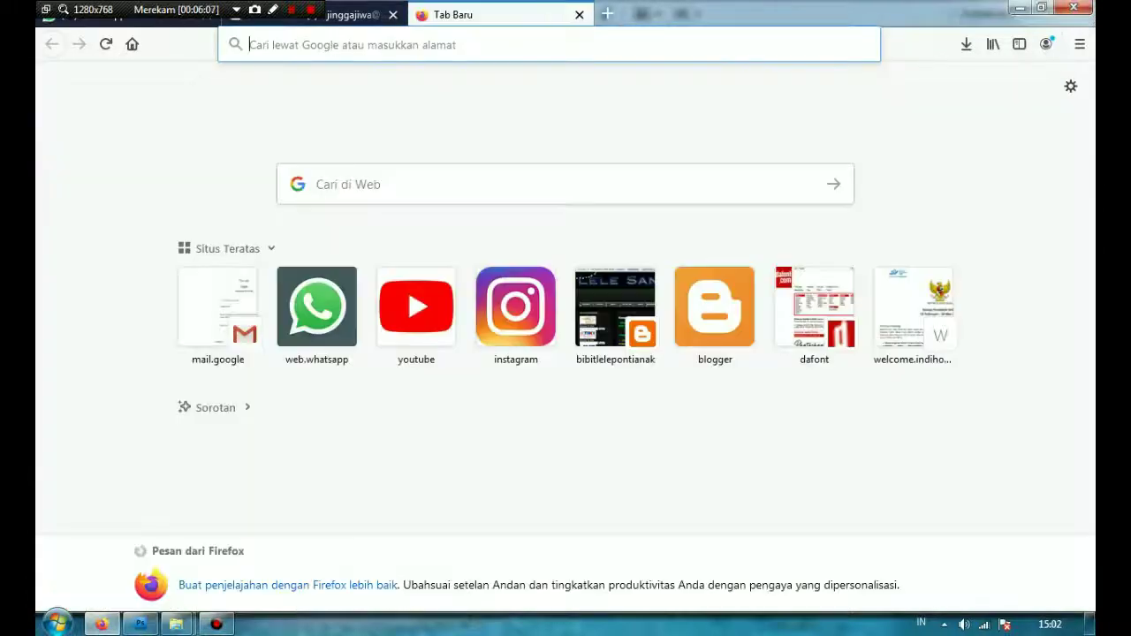
{"action": "key", "text": "Down"}
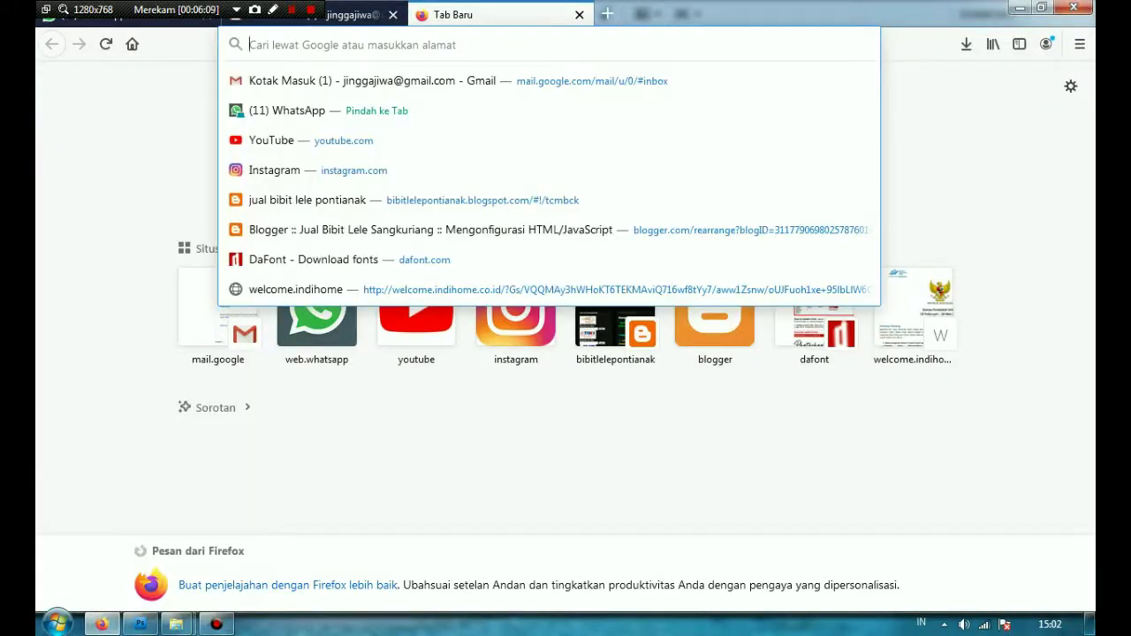
{"action": "type", "text": "ornamen "}
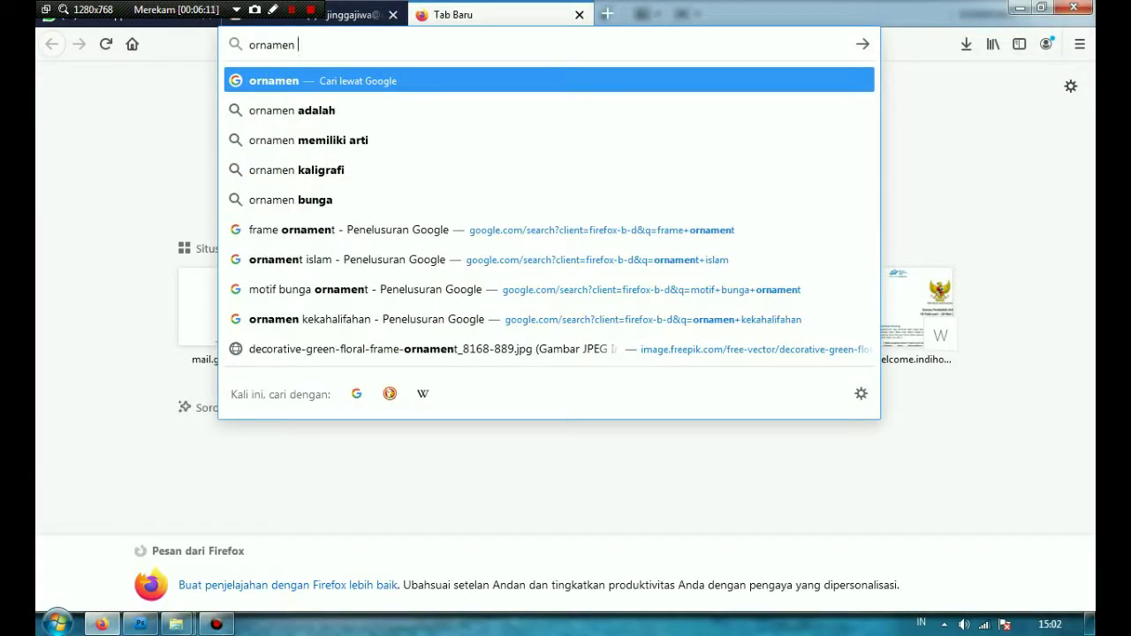
{"action": "type", "text": "islam"}
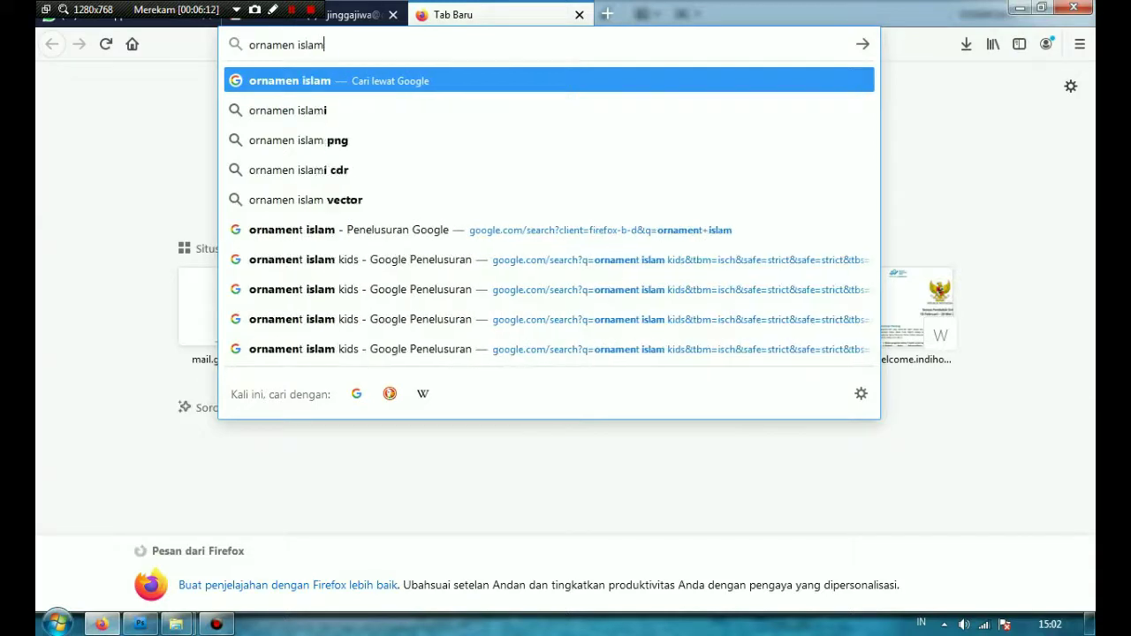
{"action": "key", "text": "Return"}
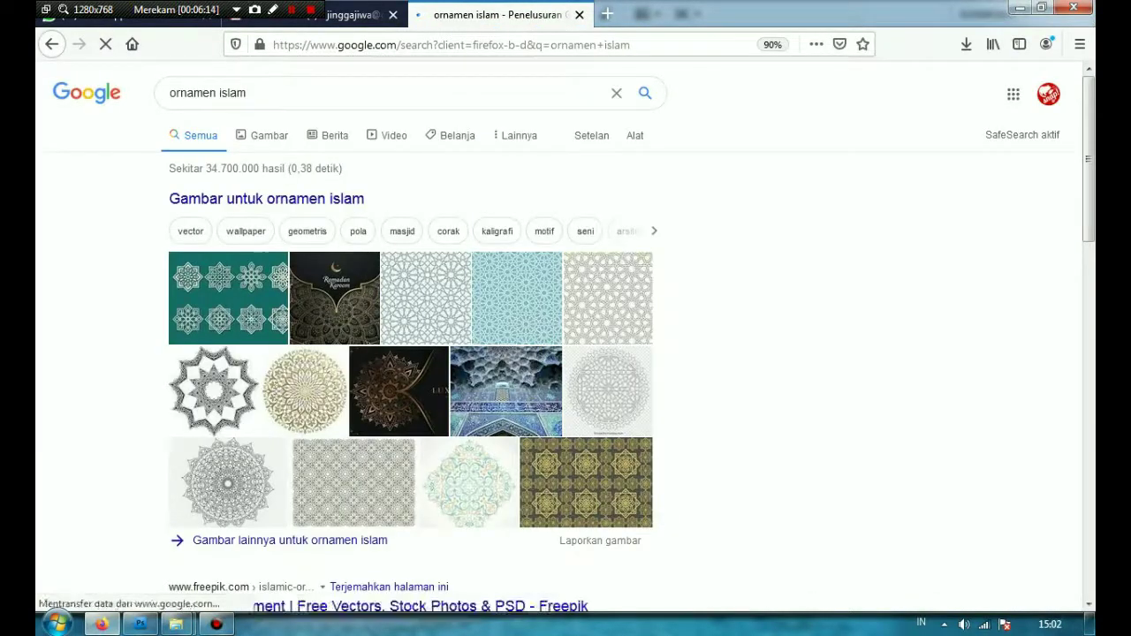
{"action": "left_click", "coordinate": [269, 135]}
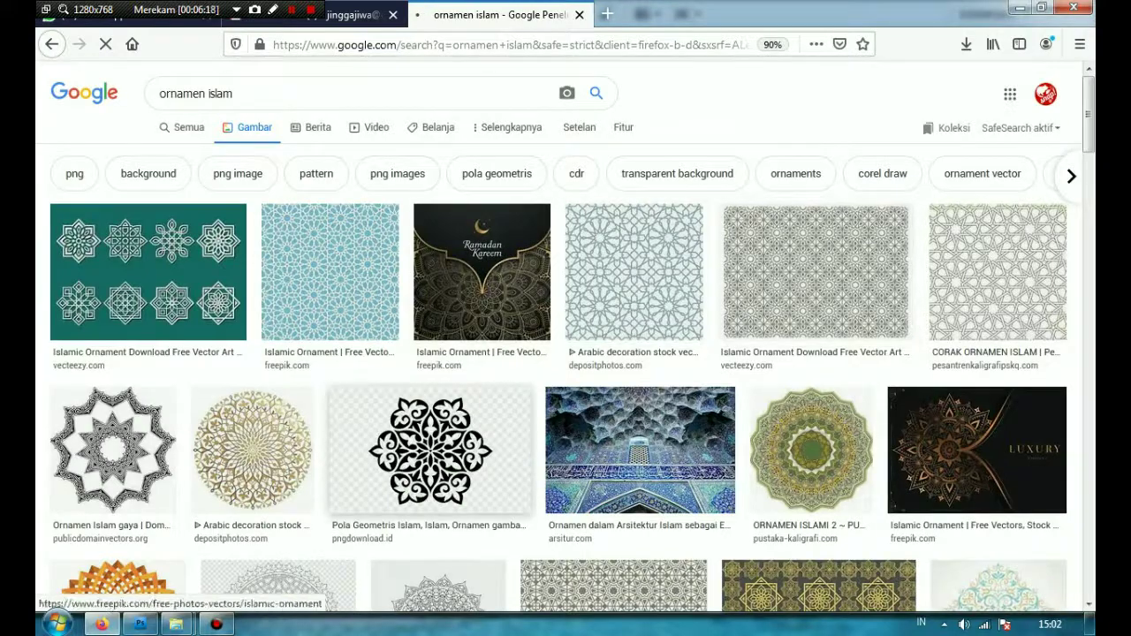
- Open the preview of the black-and-white geometric star pattern from pesantrenkaligrafipskq.com in the image results
{"action": "scroll", "coordinate": [438, 468], "scroll_direction": "down", "scroll_amount": 3}
{"action": "scroll", "coordinate": [566, 335], "scroll_direction": "down", "scroll_amount": 6}
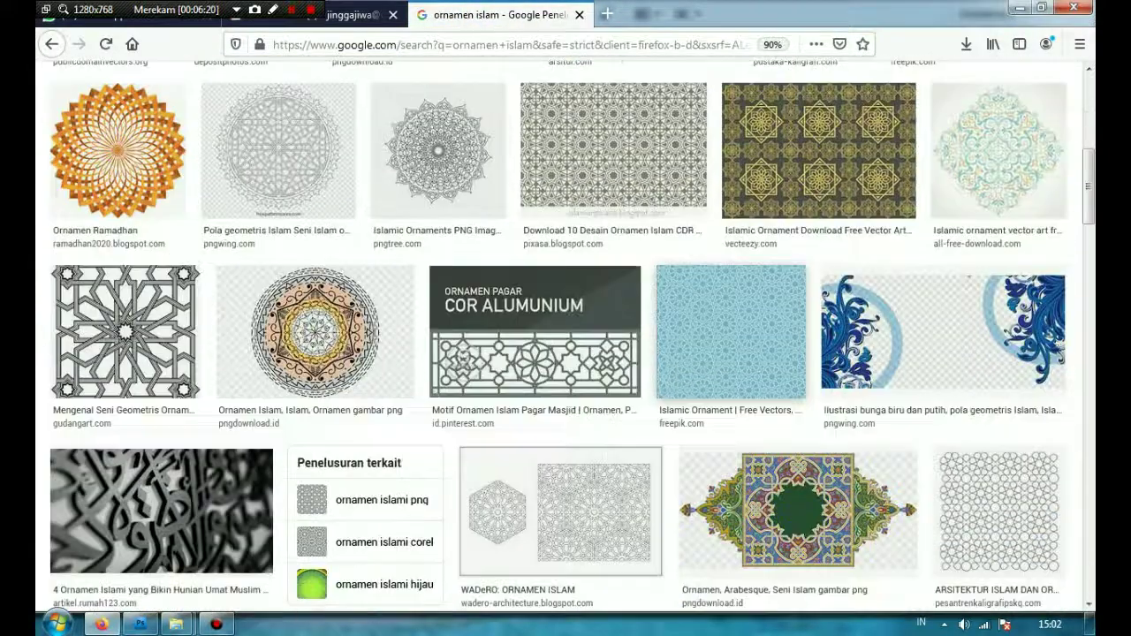
{"action": "left_click", "coordinate": [999, 511]}
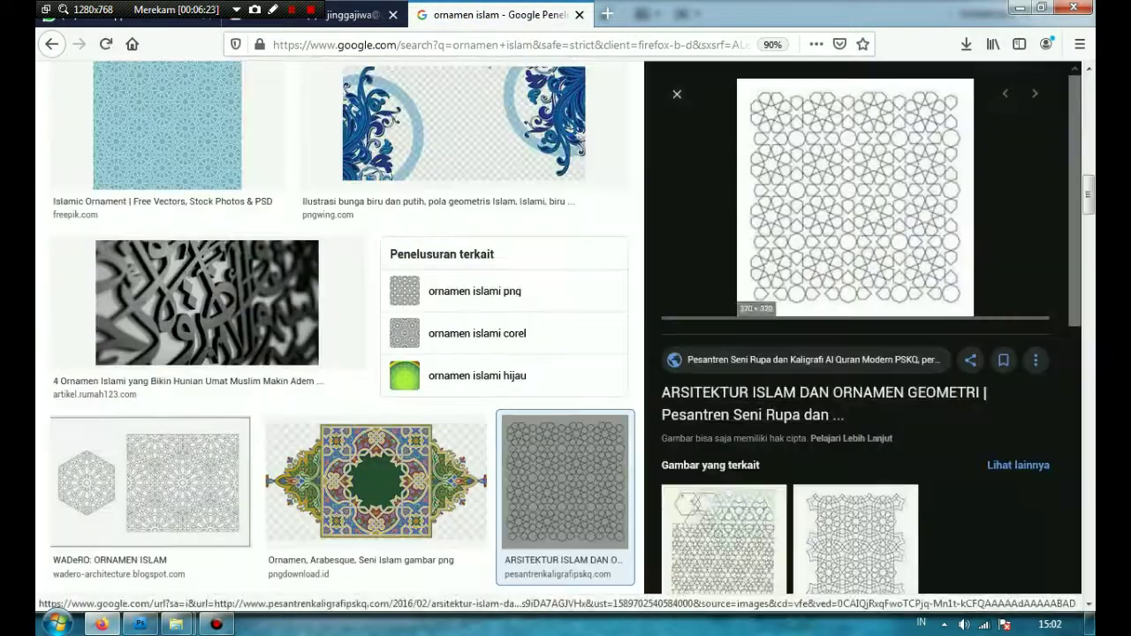
- Browse the ornament results and preview the "10 Background Ornamen Islam Format Cdr" pattern and the GRC Artikon geometric pattern
{"action": "scroll", "coordinate": [866, 336], "scroll_direction": "down", "scroll_amount": 6}
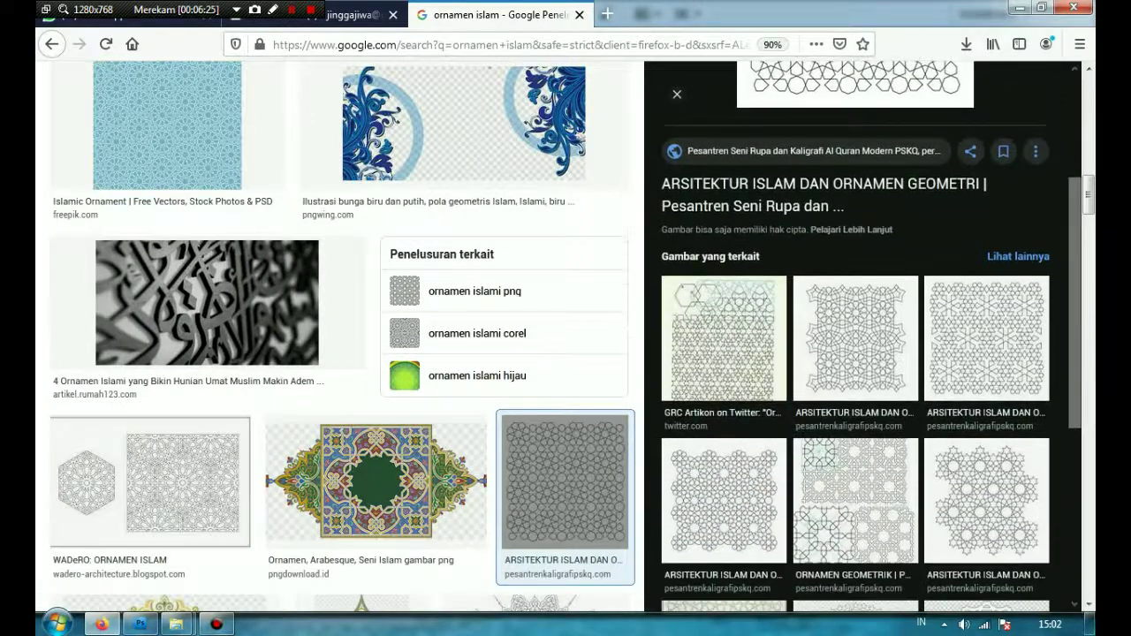
{"action": "scroll", "coordinate": [343, 336], "scroll_direction": "down", "scroll_amount": 10}
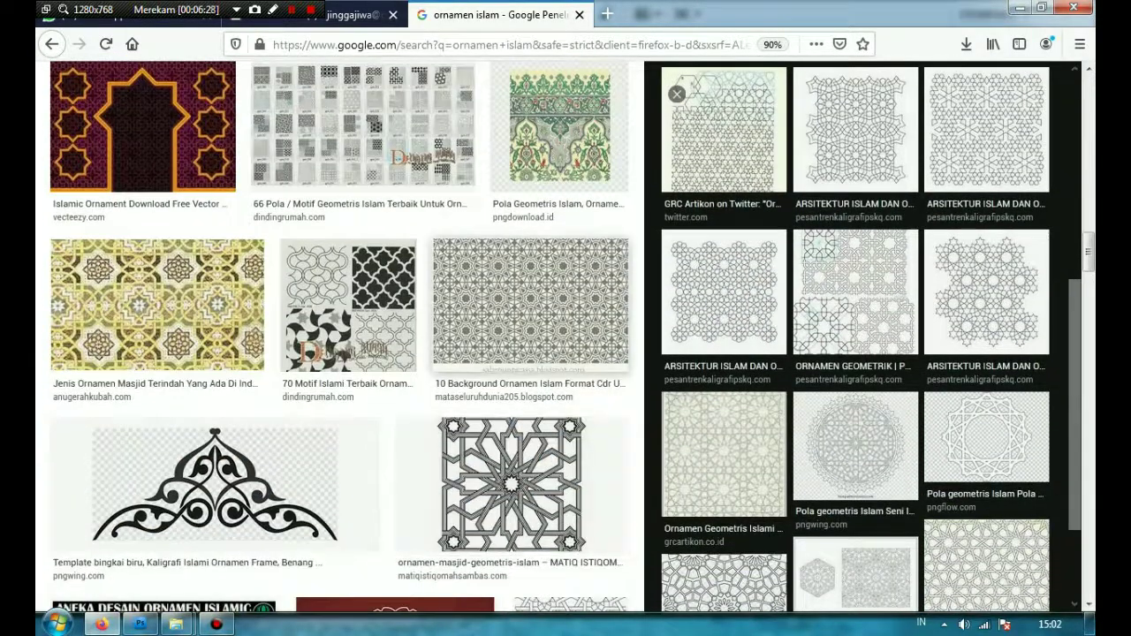
{"action": "left_click", "coordinate": [530, 300]}
{"action": "scroll", "coordinate": [676, 91], "scroll_direction": "down", "scroll_amount": 5}
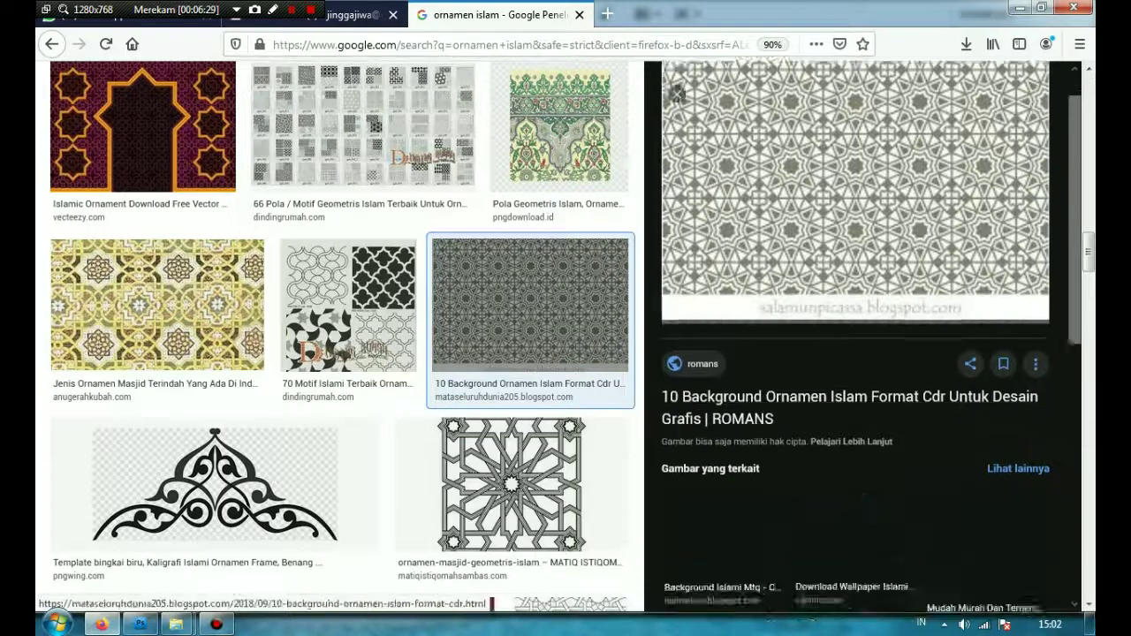
{"action": "left_click", "coordinate": [856, 522]}
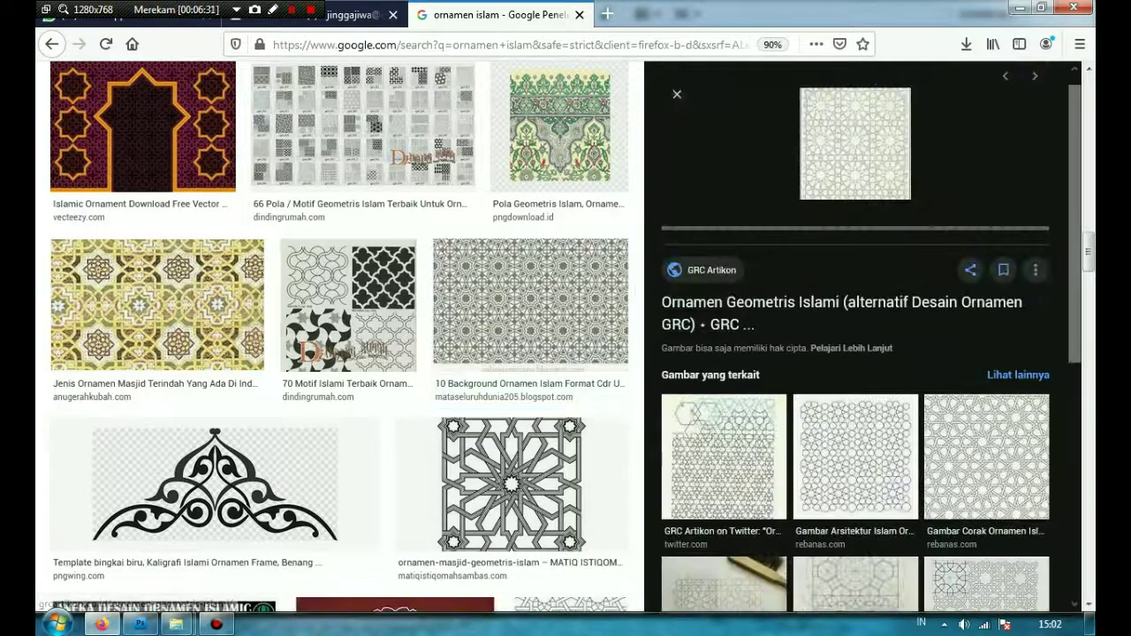
{"action": "scroll", "coordinate": [856, 336], "scroll_direction": "down", "scroll_amount": 3}
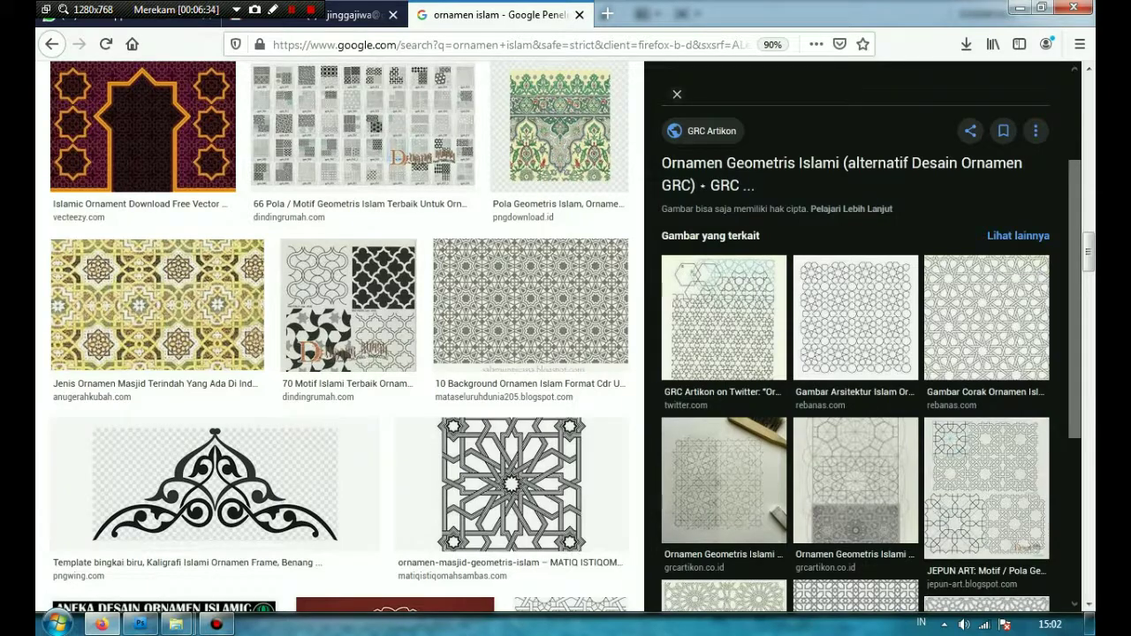
- Find the green-and-black "Download Floral Islamic Ornament" image from idngrafis.com and open it at full size
{"action": "scroll", "coordinate": [338, 335], "scroll_direction": "down", "scroll_amount": 10}
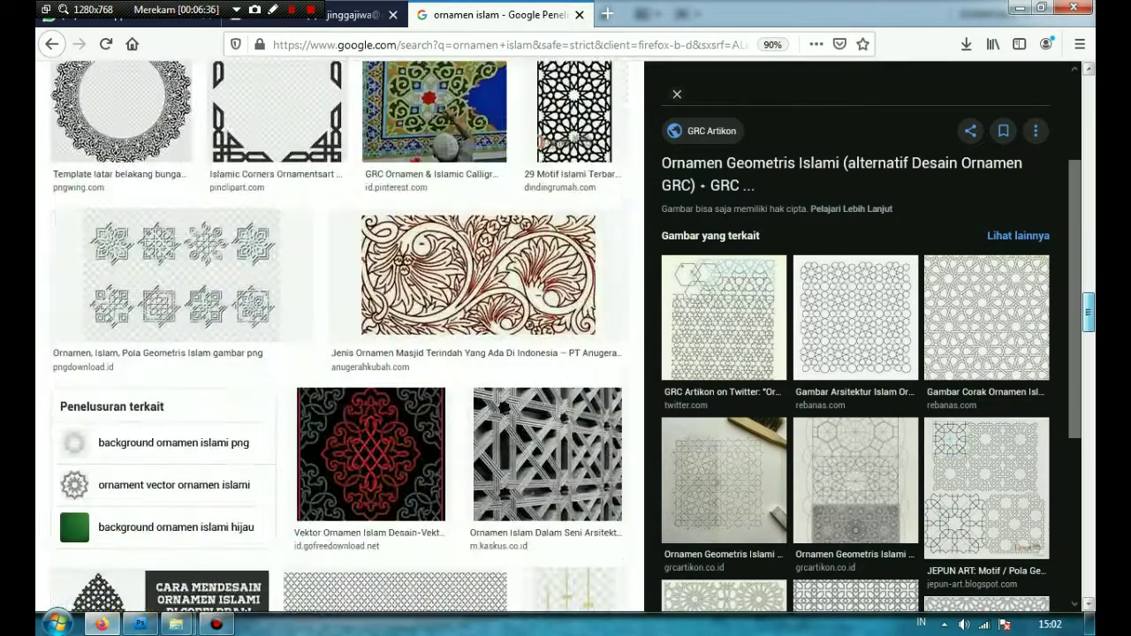
{"action": "scroll", "coordinate": [339, 335], "scroll_direction": "down", "scroll_amount": 5}
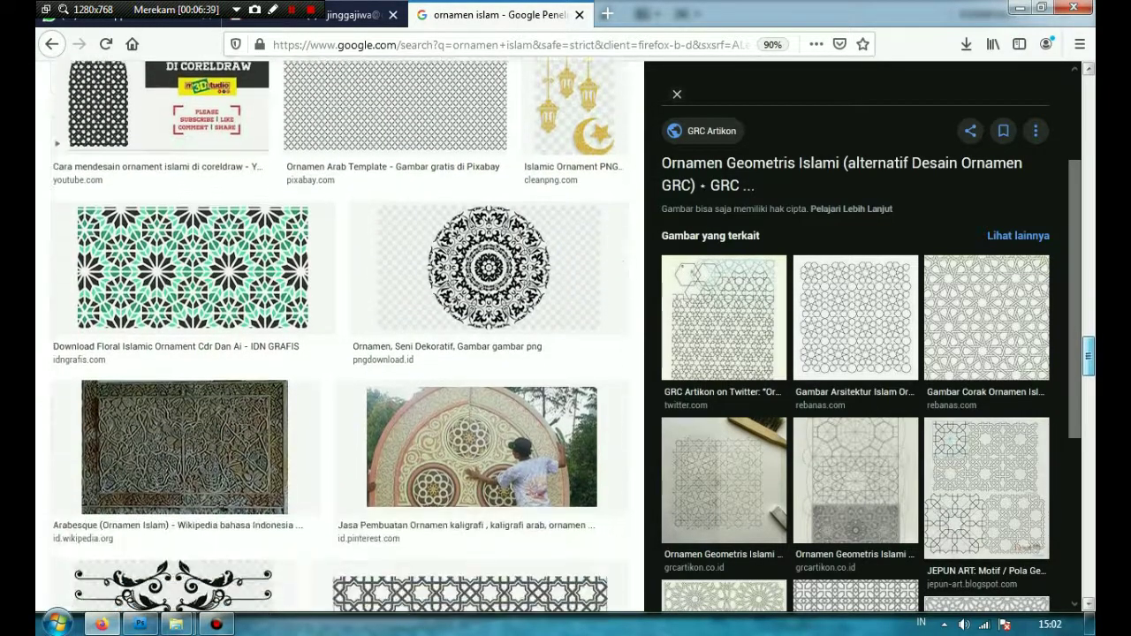
{"action": "scroll", "coordinate": [339, 336], "scroll_direction": "down", "scroll_amount": 1}
{"action": "left_click", "coordinate": [193, 265]}
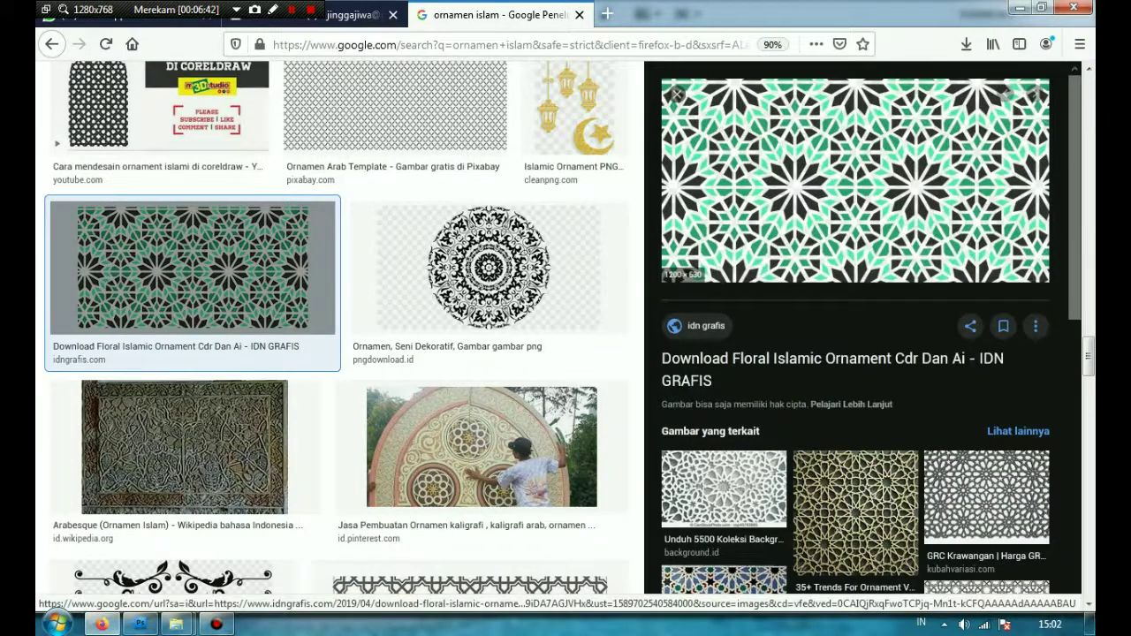
{"action": "right_click", "coordinate": [802, 211]}
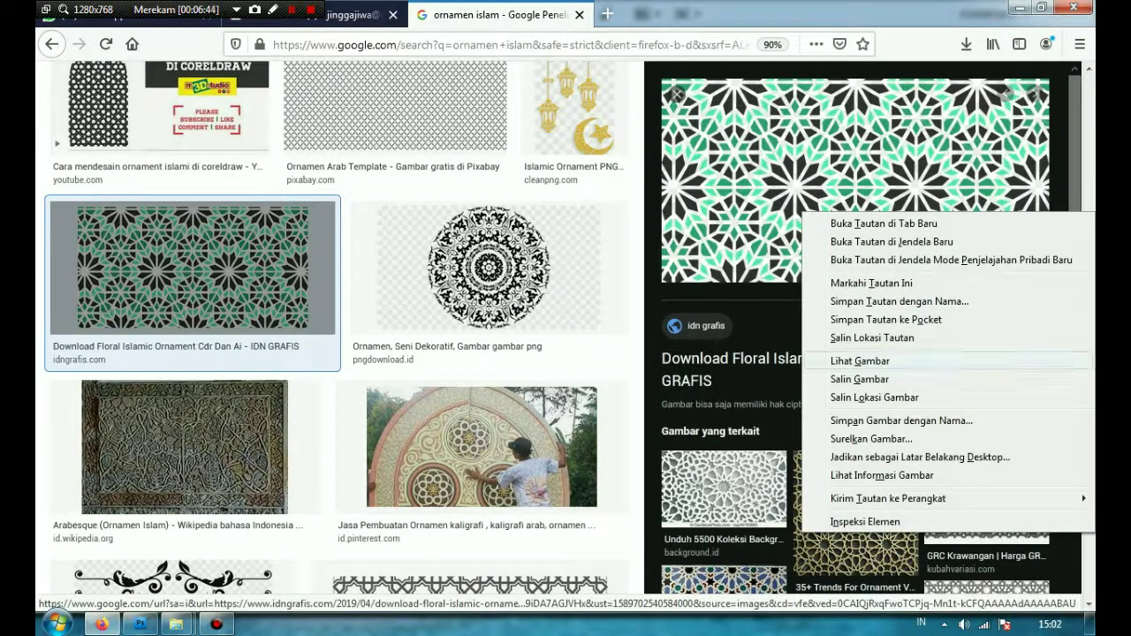
{"action": "left_click", "coordinate": [860, 361]}
- Try to copy the floral ornament image and paste it into the Untitled-1 banner in Photoshop
{"action": "right_click", "coordinate": [608, 269]}
{"action": "left_click", "coordinate": [666, 282]}
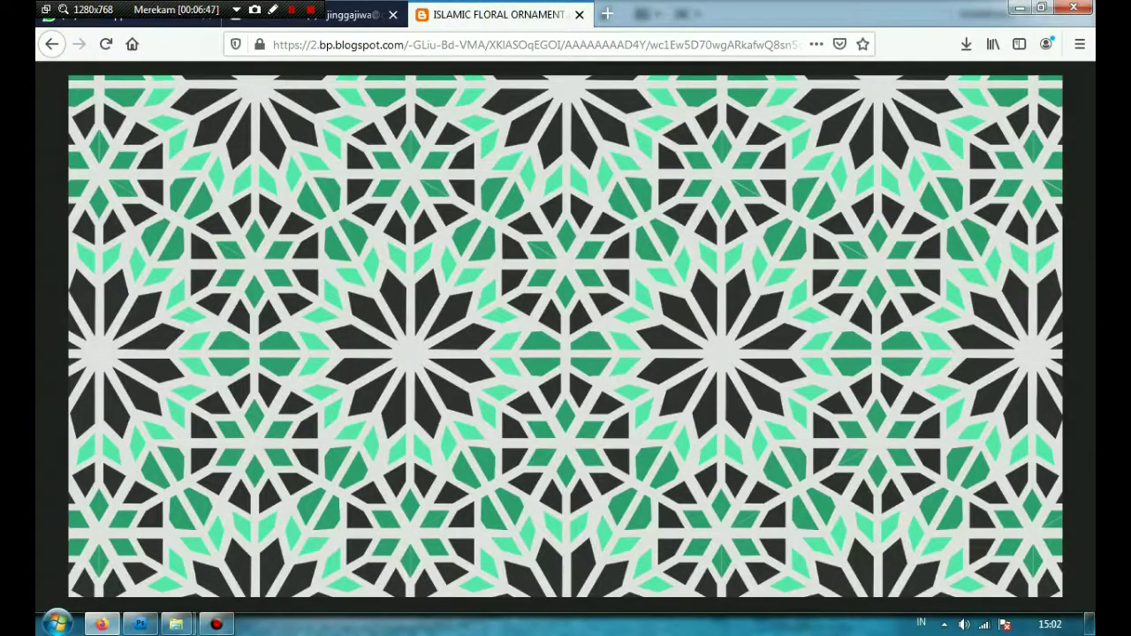
{"action": "left_click", "coordinate": [142, 624]}
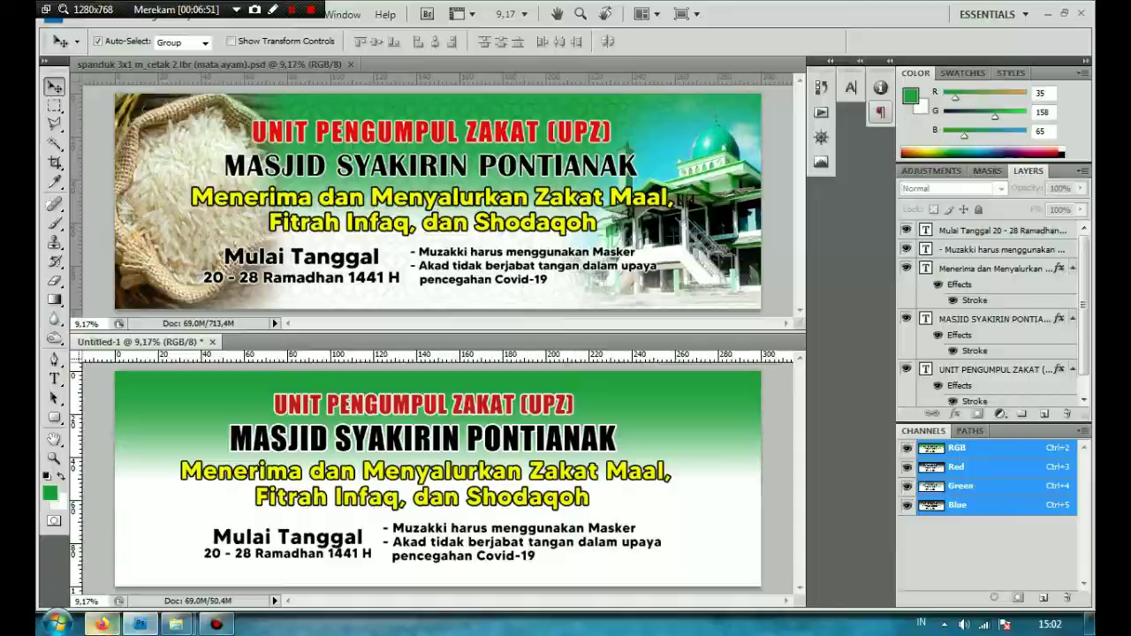
{"action": "left_click", "coordinate": [103, 624]}
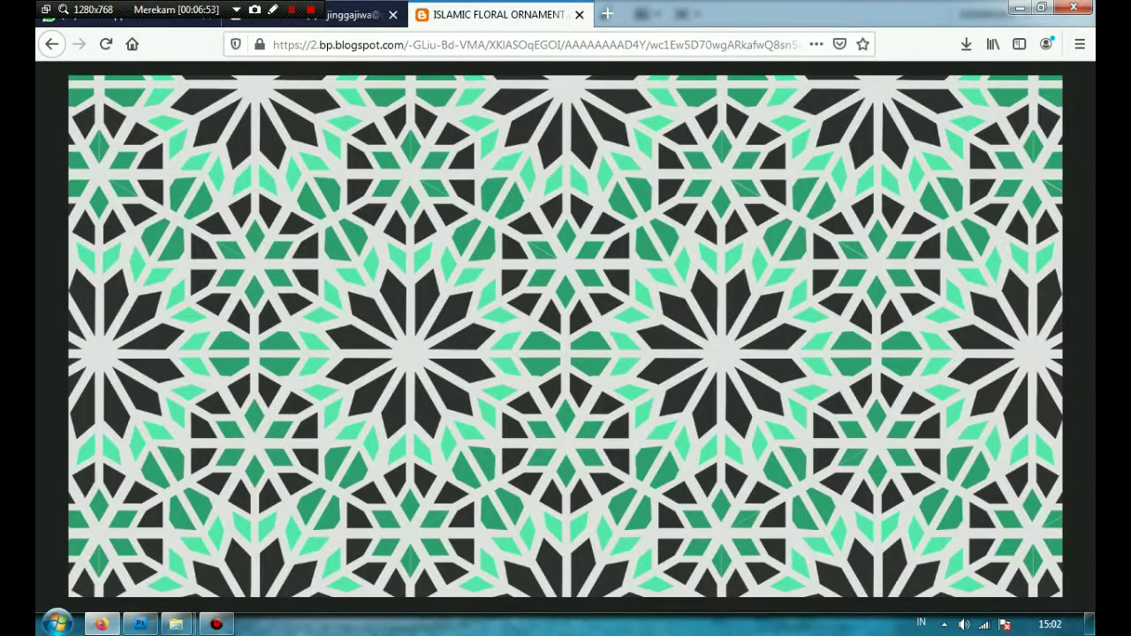
{"action": "right_click", "coordinate": [384, 304]}
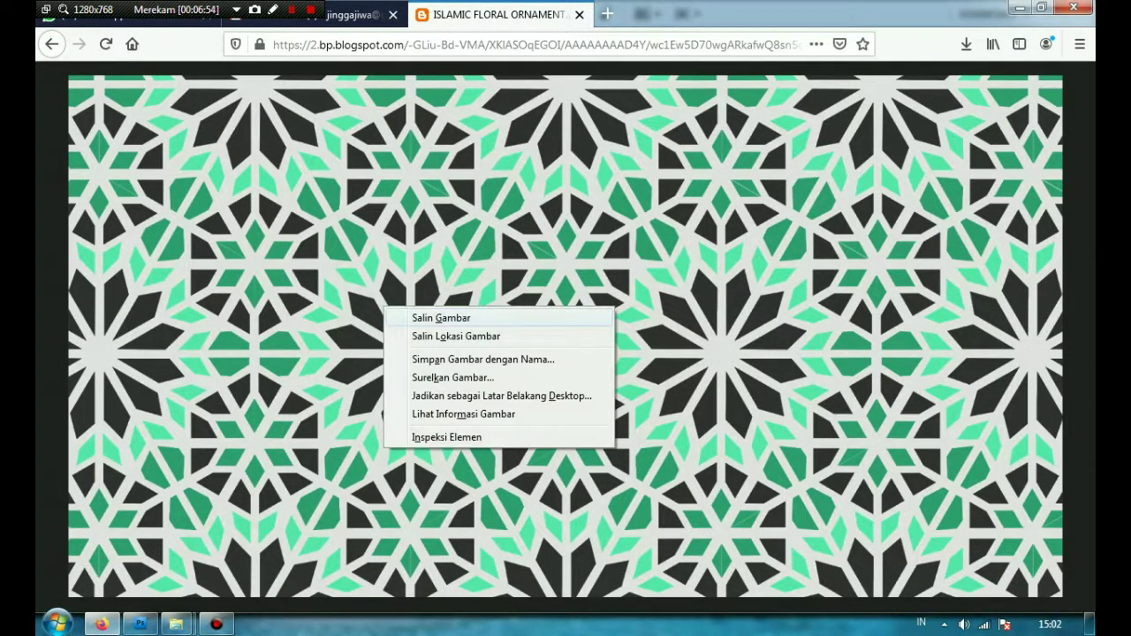
{"action": "left_click", "coordinate": [441, 317]}
{"action": "left_click", "coordinate": [141, 624]}
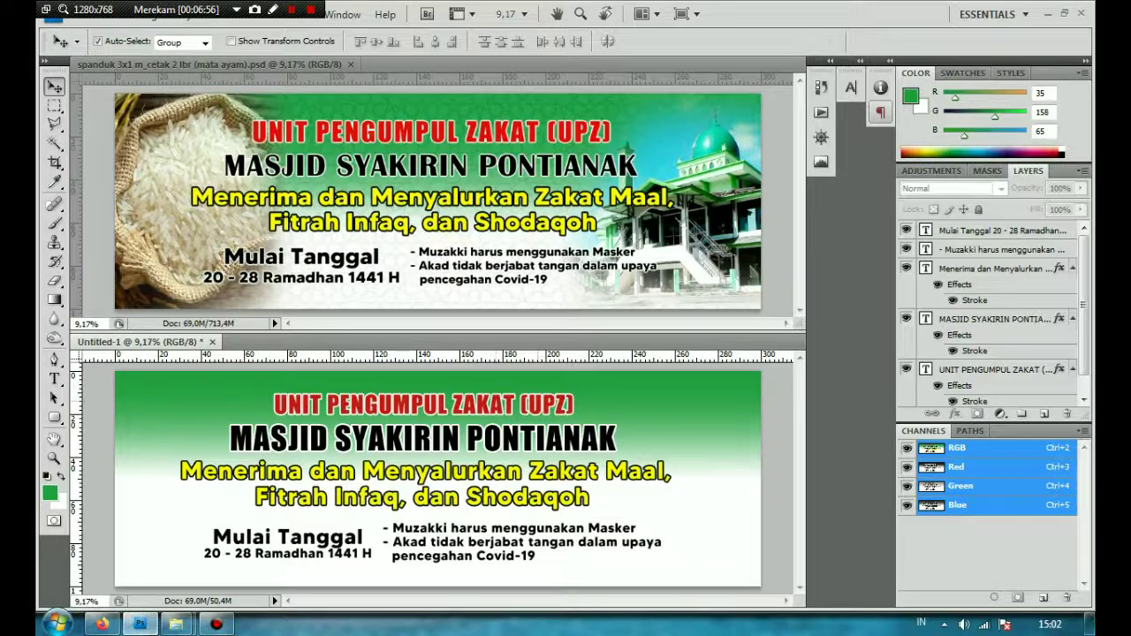
{"action": "key", "text": "ctrl+v"}
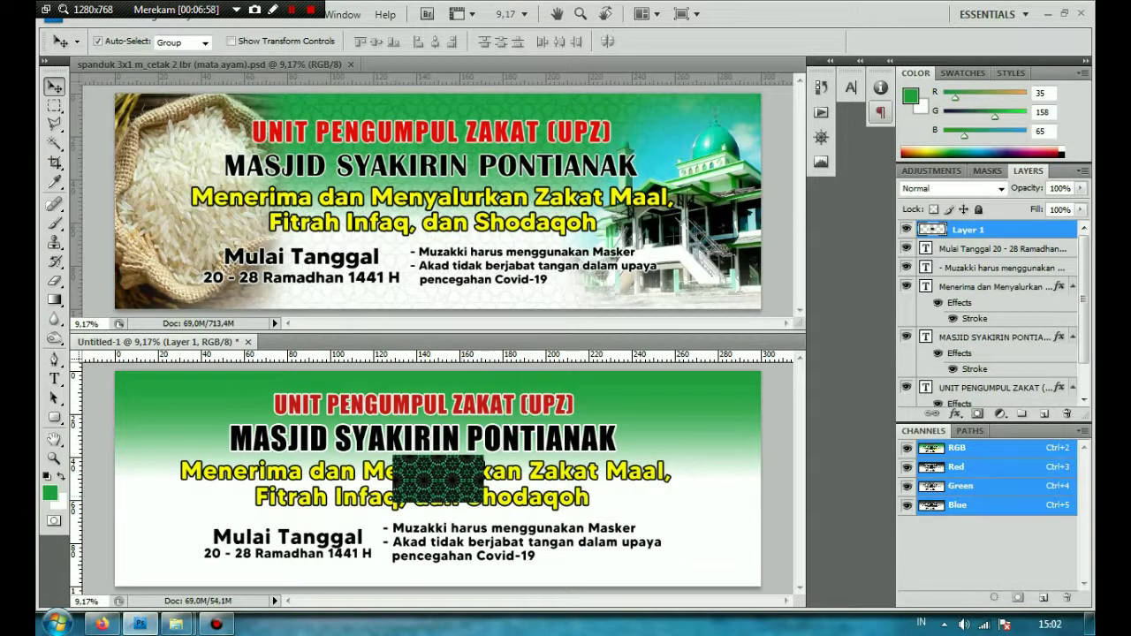
{"action": "key", "text": "ctrl+z"}
- Paste the copied ornament into the banner once more and delete the pasted layer
{"action": "scroll", "coordinate": [396, 534], "scroll_direction": "up", "scroll_amount": 6}
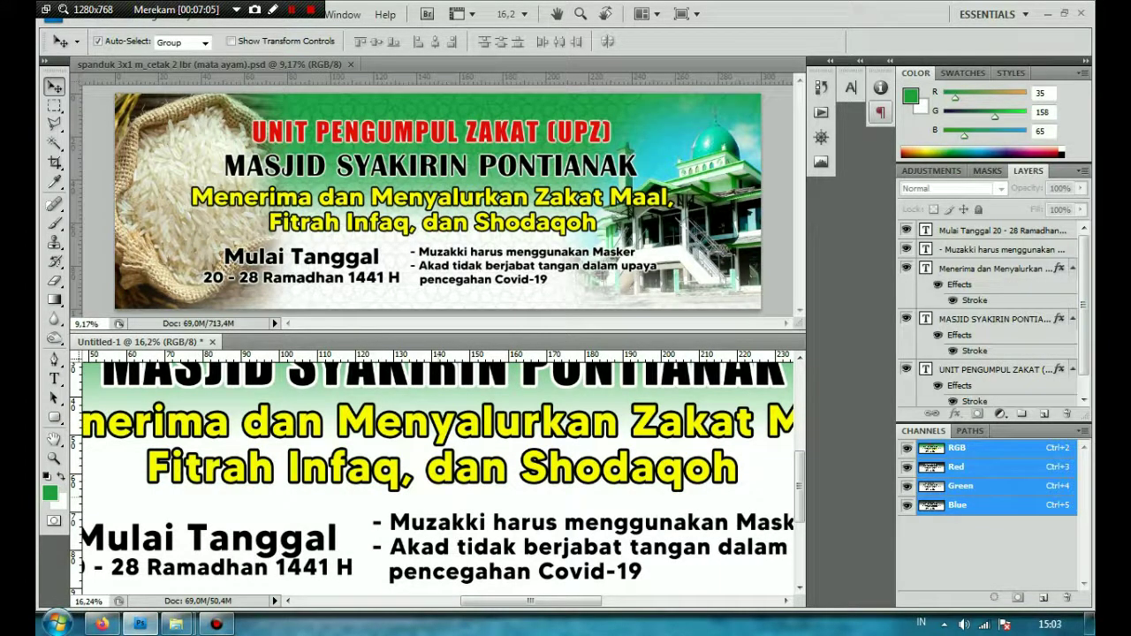
{"action": "key", "text": "ctrl+v"}
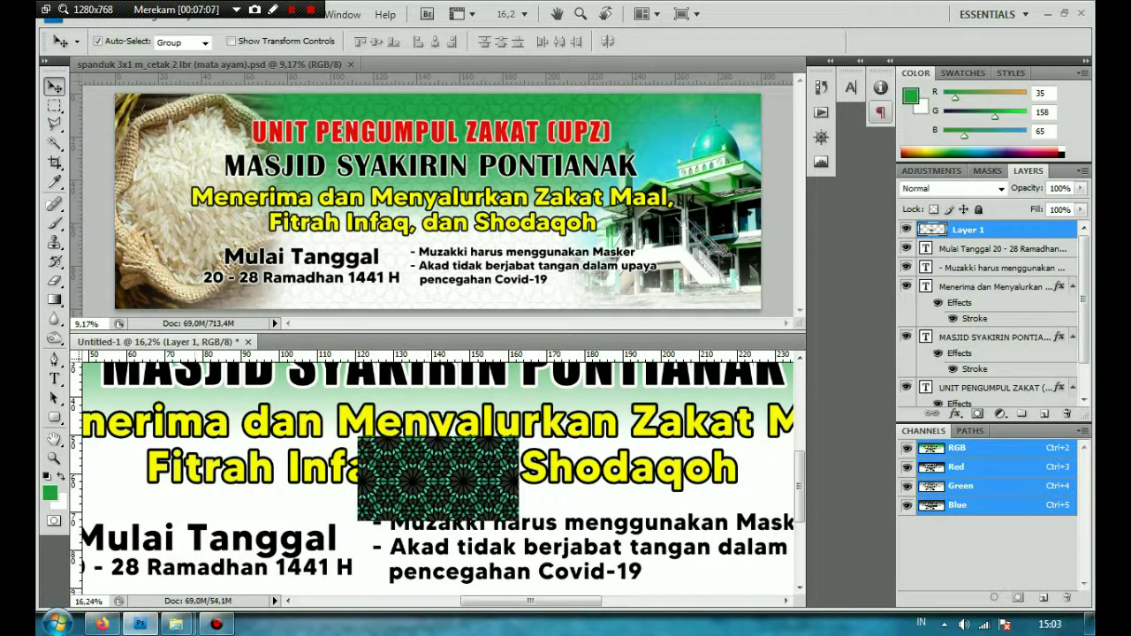
{"action": "key", "text": "alt+Tab"}
{"action": "key", "text": "alt+Tab"}
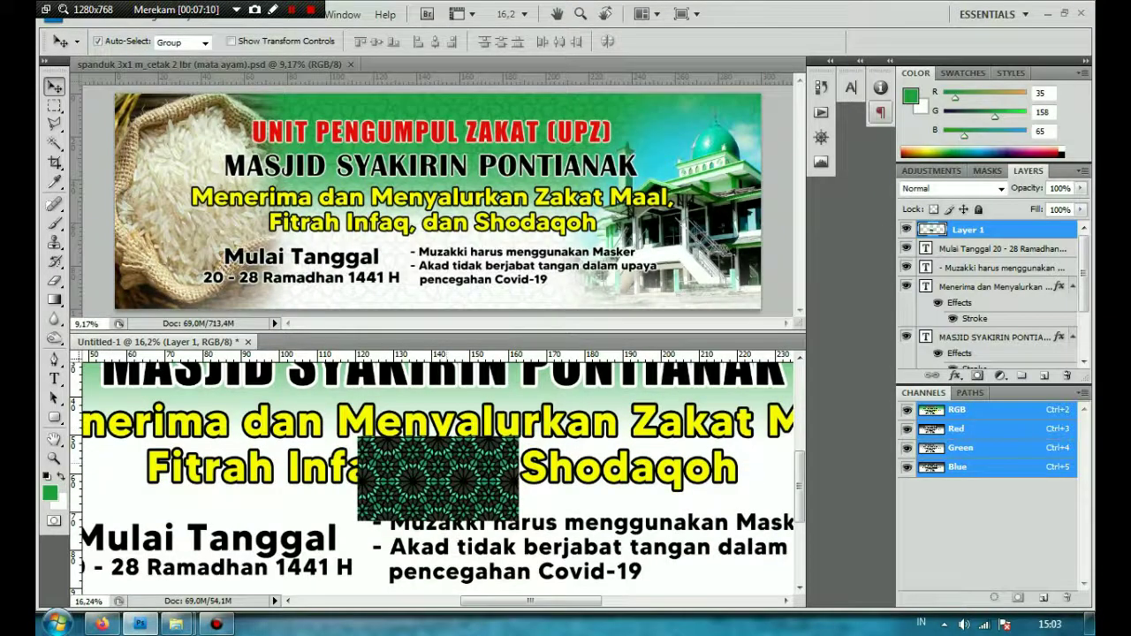
{"action": "key", "text": "Delete"}
- Switch to Firefox and save the ornament image to the Desktop as the PNG file ISLAMIC FLORAL ORNAMENT
{"action": "left_click", "coordinate": [103, 624]}
{"action": "right_click", "coordinate": [475, 334]}
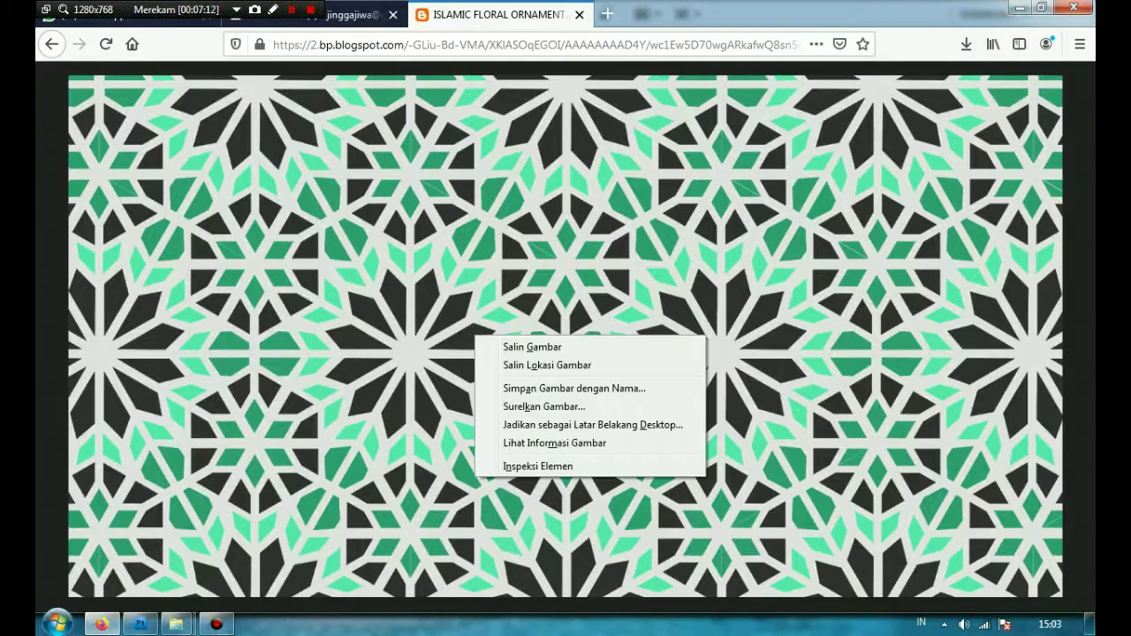
{"action": "left_click", "coordinate": [574, 389]}
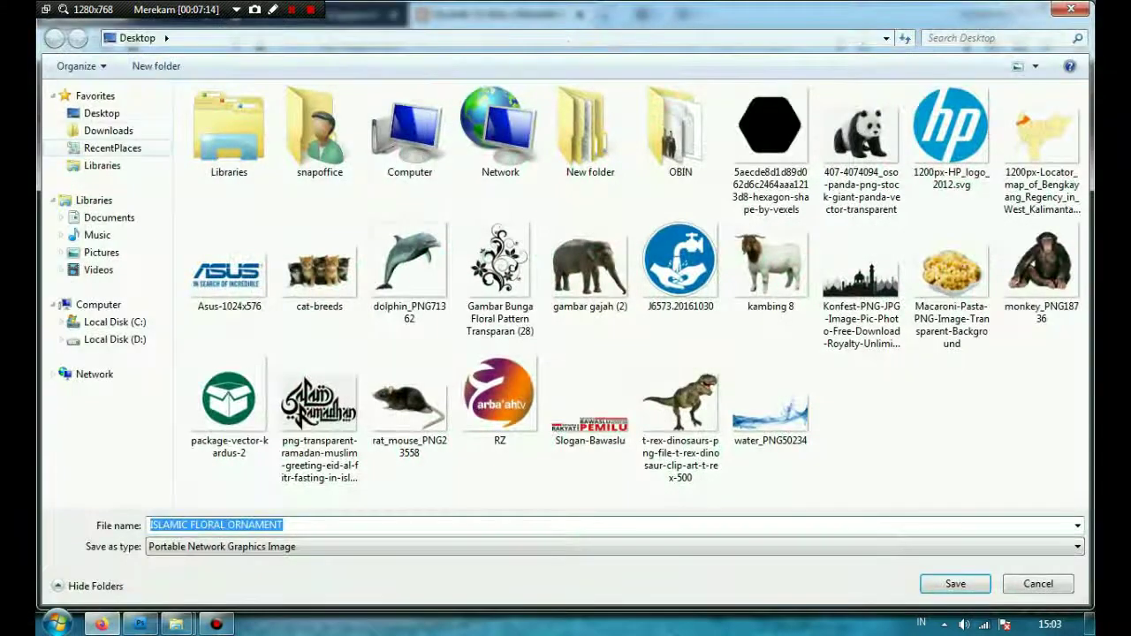
{"action": "left_click", "coordinate": [102, 113]}
{"action": "left_click", "coordinate": [955, 583]}
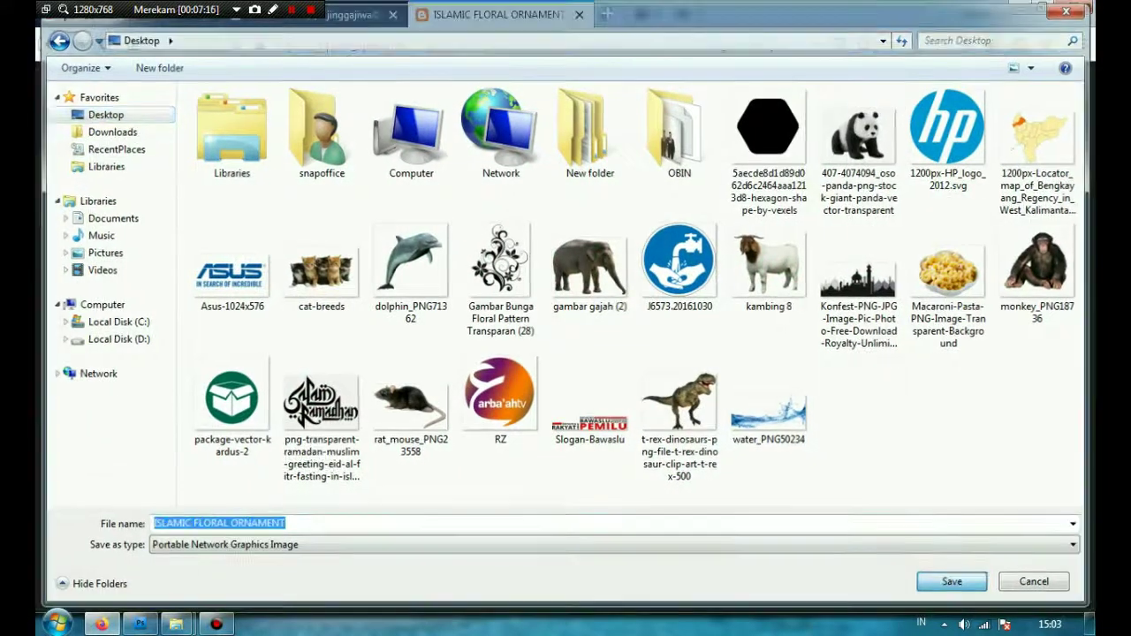
- Open the saved ISLAMIC FLORAL ORNAMENT image from the desktop in Photoshop
{"action": "left_click", "coordinate": [1091, 624]}
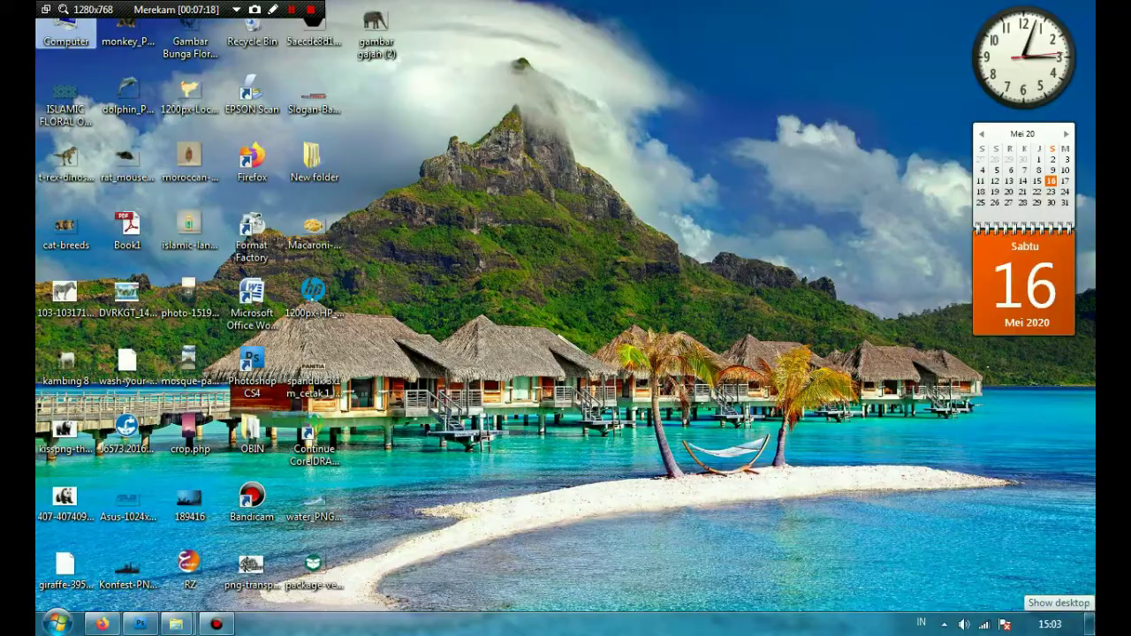
{"action": "left_click_drag", "start_coordinate": [67, 97], "coordinate": [425, 442]}
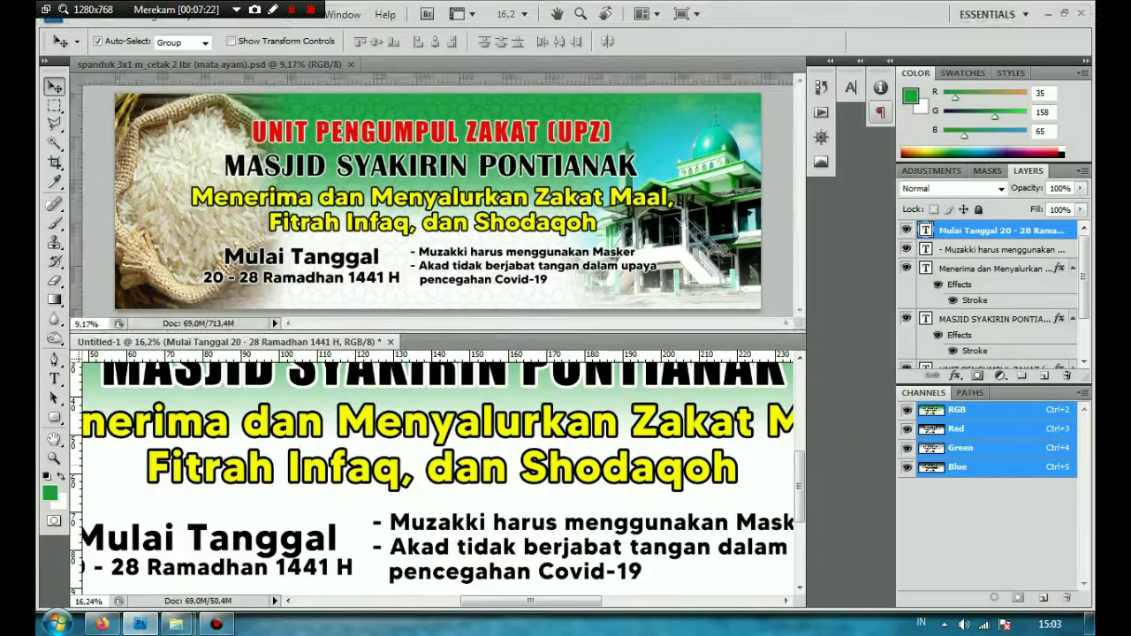
{"action": "scroll", "coordinate": [484, 477], "scroll_direction": "down", "scroll_amount": 2}
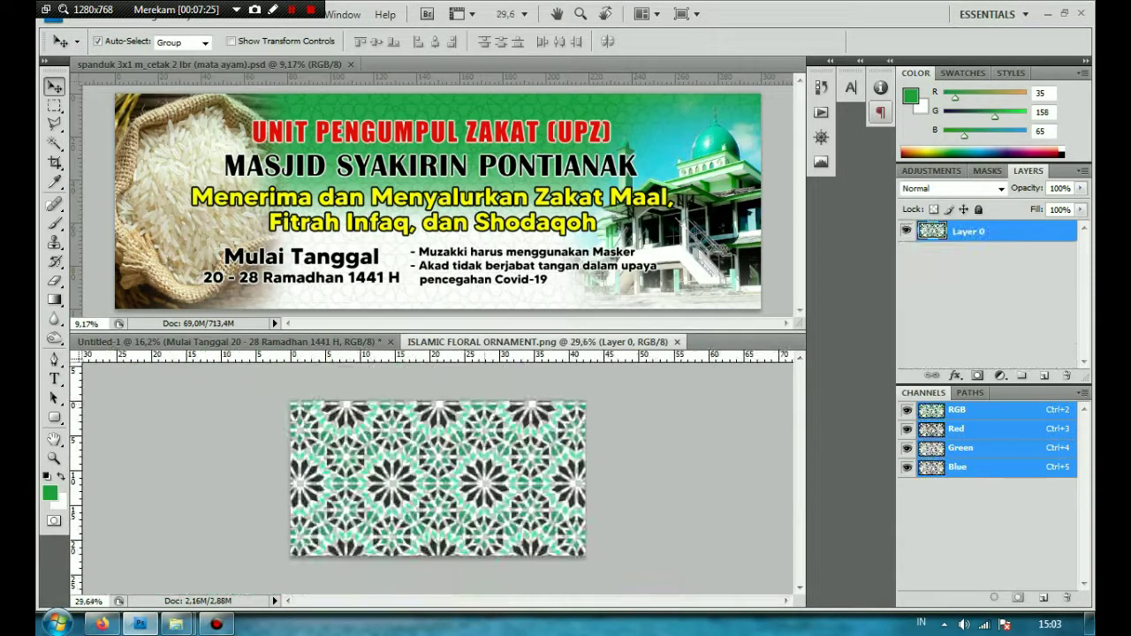
- Copy the ornament layer into the Untitled-1 banner document and close the ornament file
{"action": "left_click_drag", "start_coordinate": [460, 341], "coordinate": [539, 399]}
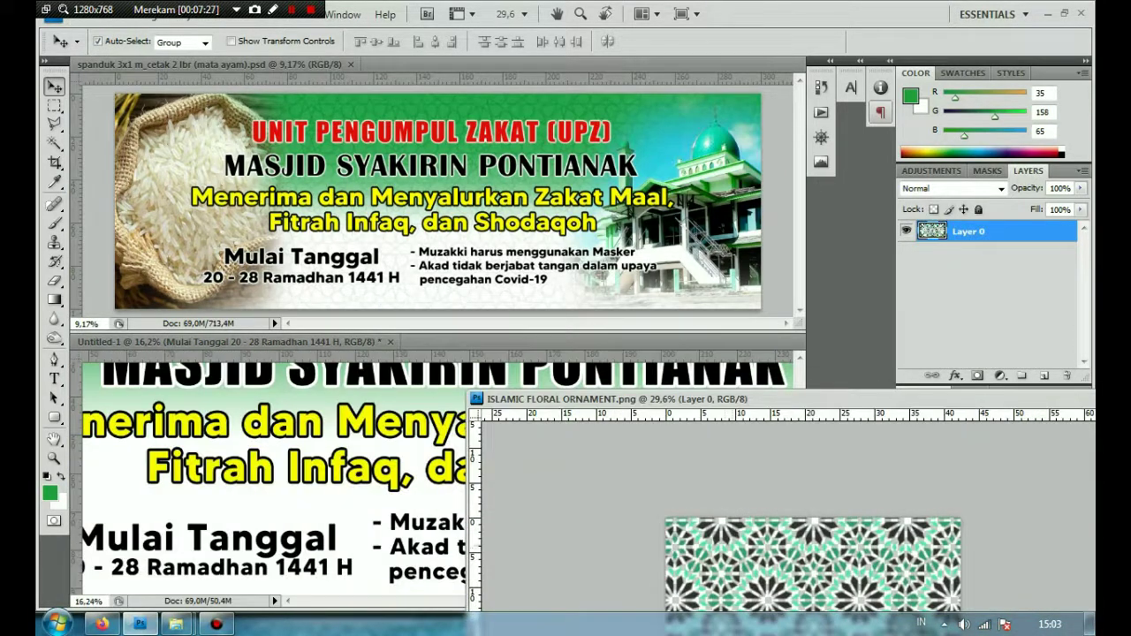
{"action": "left_click_drag", "start_coordinate": [813, 565], "coordinate": [398, 495]}
{"action": "left_click_drag", "start_coordinate": [583, 399], "coordinate": [345, 343]}
{"action": "key", "text": "ctrl+w"}
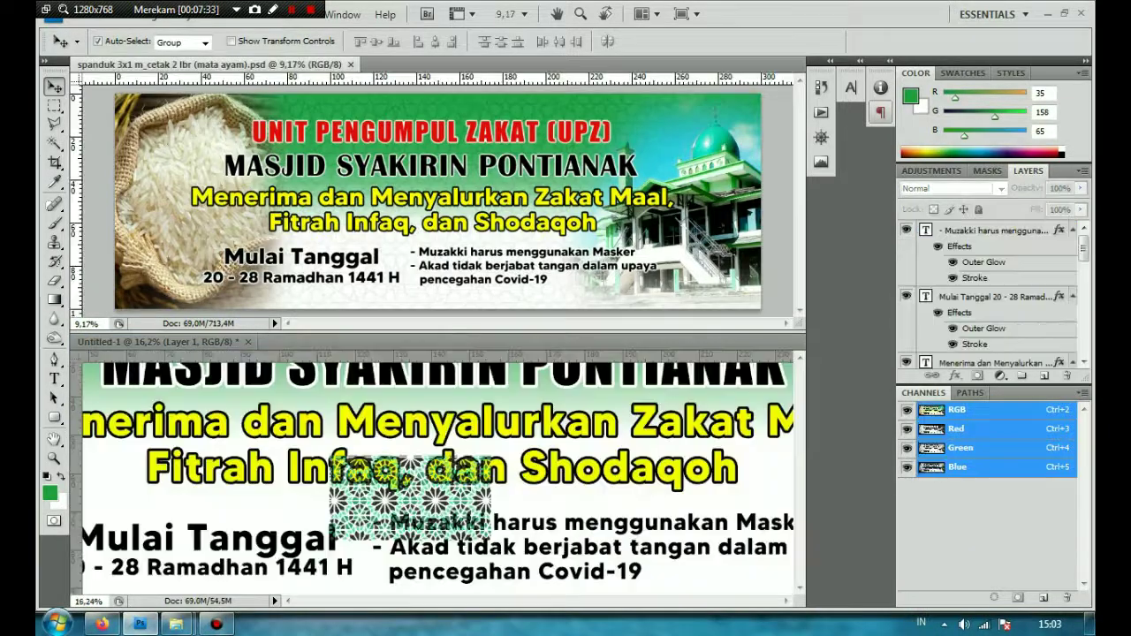
- Scale the ornament layer to 453.2% so it spans the banner's full height, aligned to the banner's left edge
{"action": "scroll", "coordinate": [438, 202], "scroll_direction": "down", "scroll_amount": 2}
{"action": "left_click", "coordinate": [438, 495]}
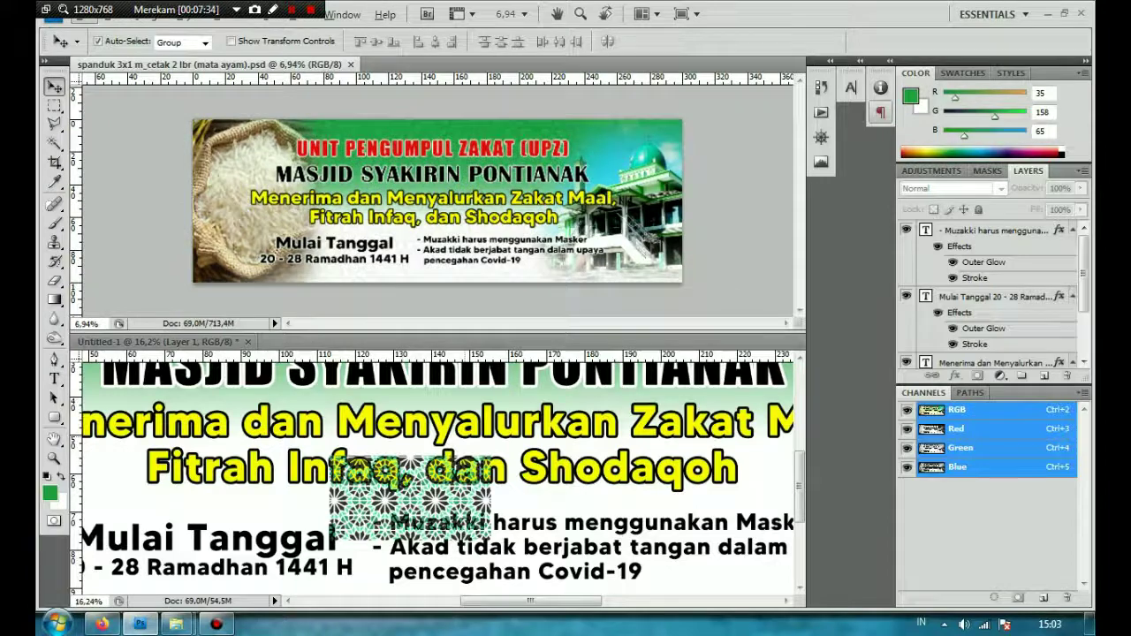
{"action": "scroll", "coordinate": [438, 495], "scroll_direction": "down", "scroll_amount": 4}
{"action": "left_click_drag", "start_coordinate": [298, 474], "coordinate": [270, 444]}
{"action": "left_click", "coordinate": [404, 515]}
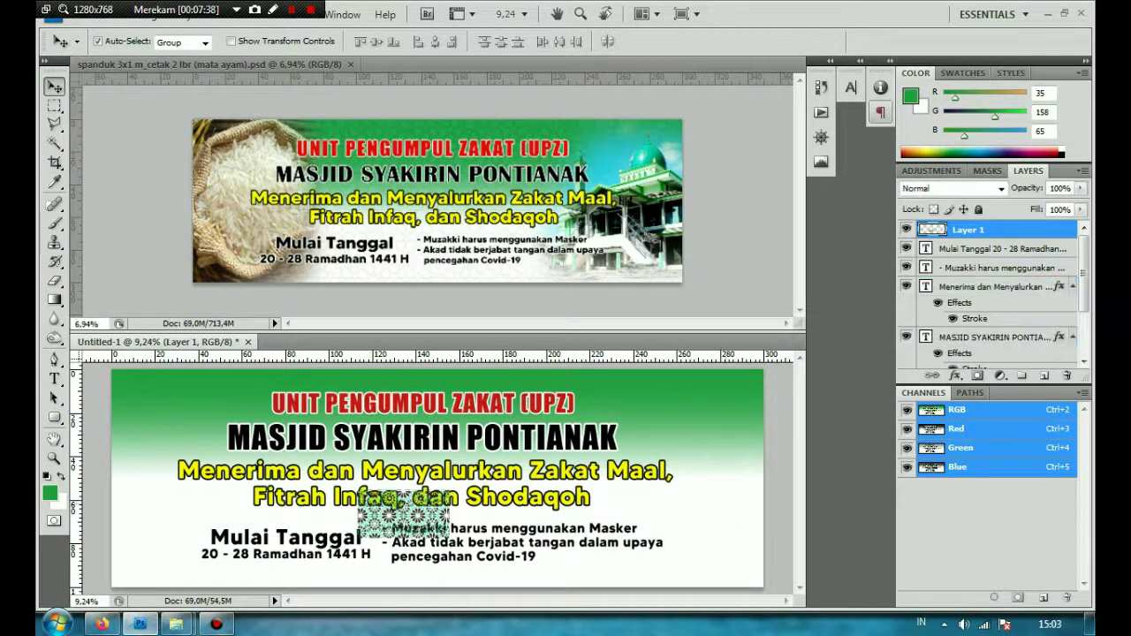
{"action": "left_click", "coordinate": [404, 515]}
{"action": "left_click_drag", "start_coordinate": [404, 515], "coordinate": [529, 587]}
{"action": "key", "text": "ctrl+t"}
{"action": "key", "text": "ctrl+minus"}
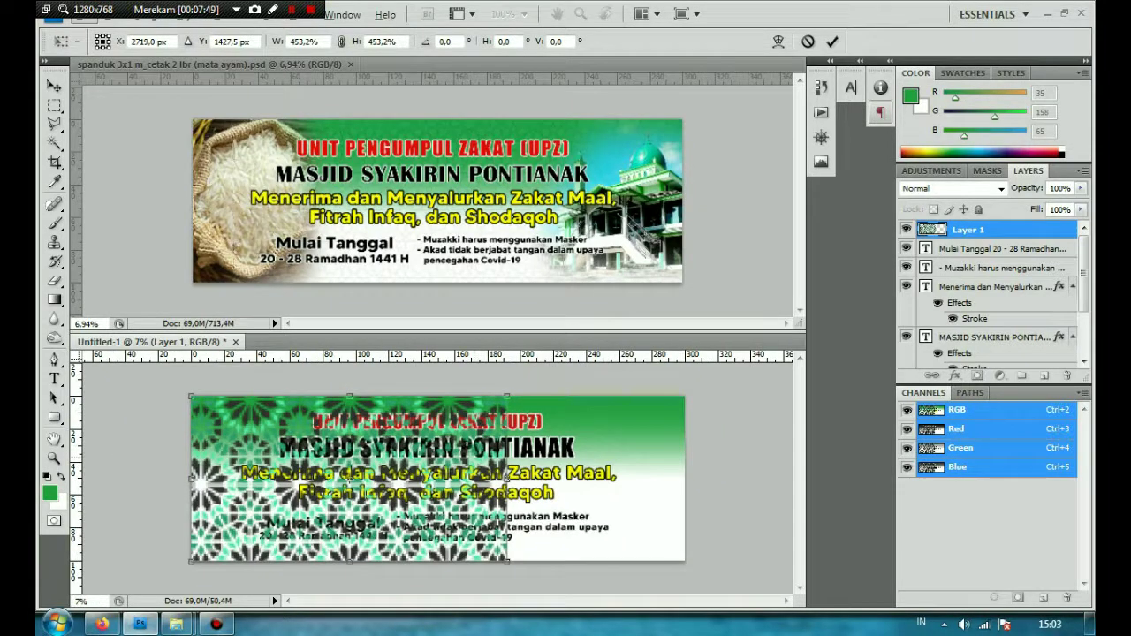
{"action": "key", "text": "Return"}
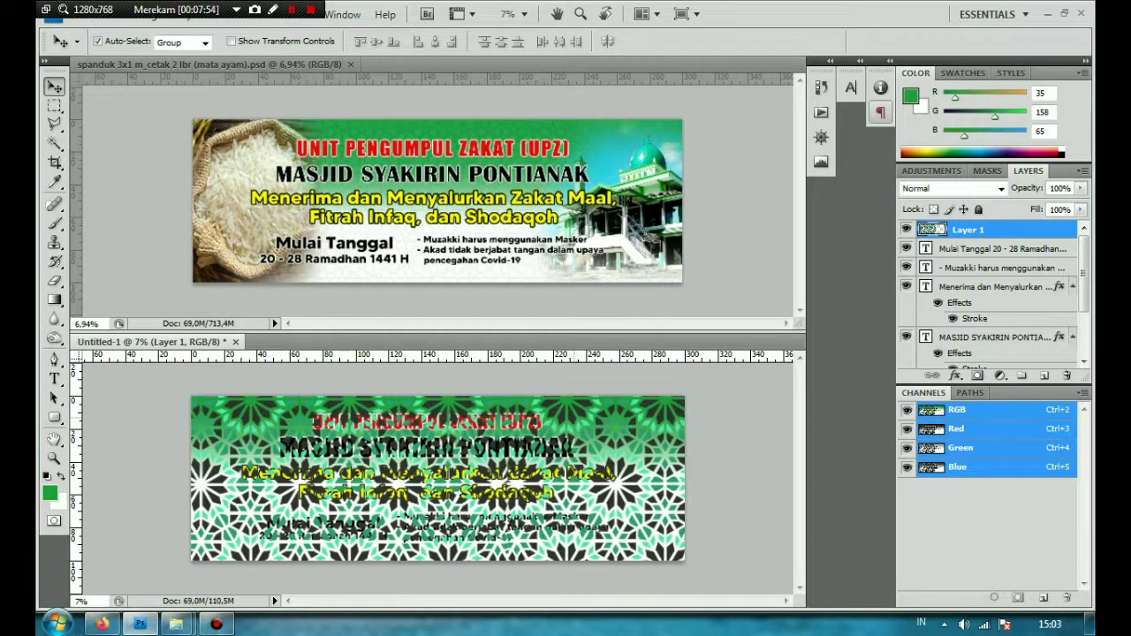
- Cover the rest of the banner with a duplicate of the ornament matched at the seam, and merge both copies into one layer
{"action": "scroll", "coordinate": [576, 451], "scroll_direction": "up", "scroll_amount": 1}
{"action": "scroll", "coordinate": [579, 452], "scroll_direction": "down", "scroll_amount": 3}
{"action": "scroll", "coordinate": [580, 454], "scroll_direction": "up", "scroll_amount": 2}
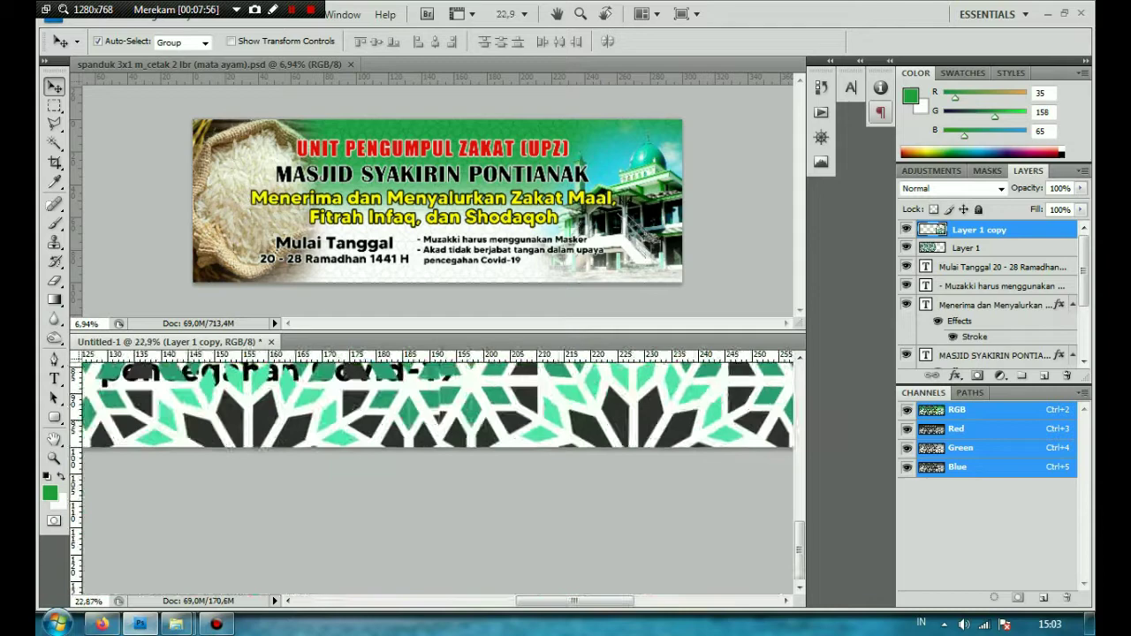
{"action": "key", "text": "Down"}
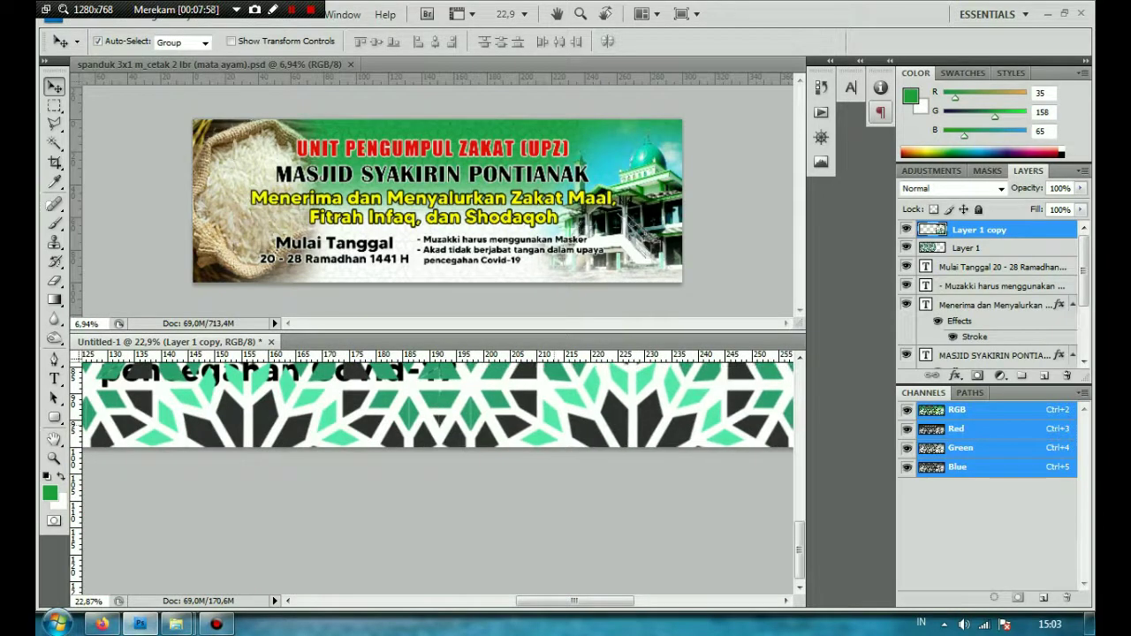
{"action": "scroll", "coordinate": [438, 477], "scroll_direction": "down", "scroll_amount": 3}
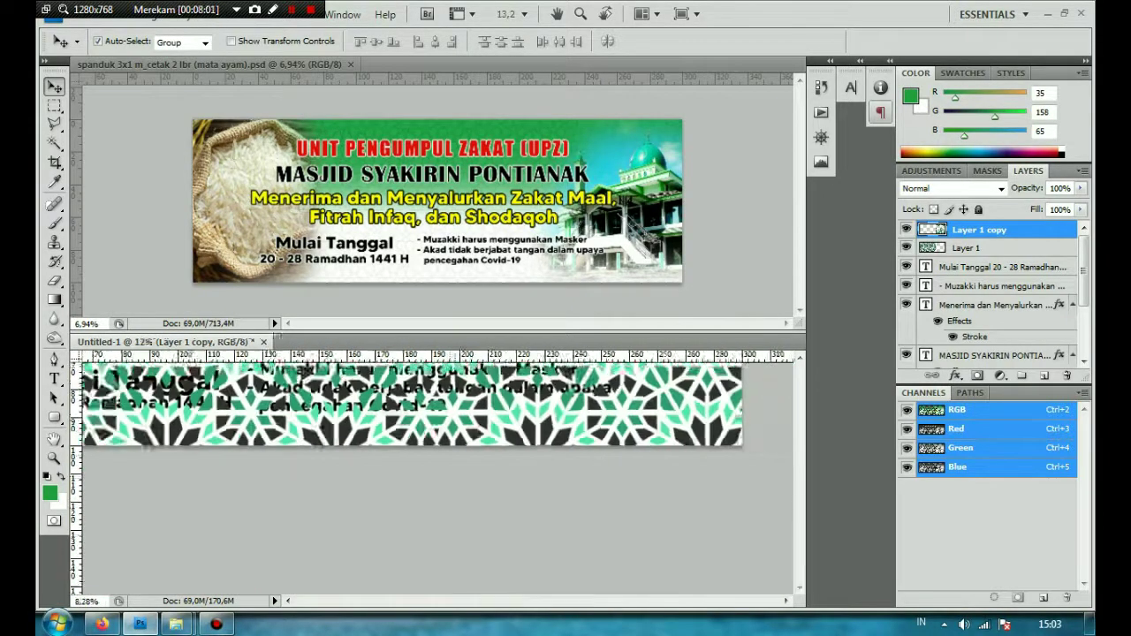
{"action": "key", "text": "ctrl+e"}
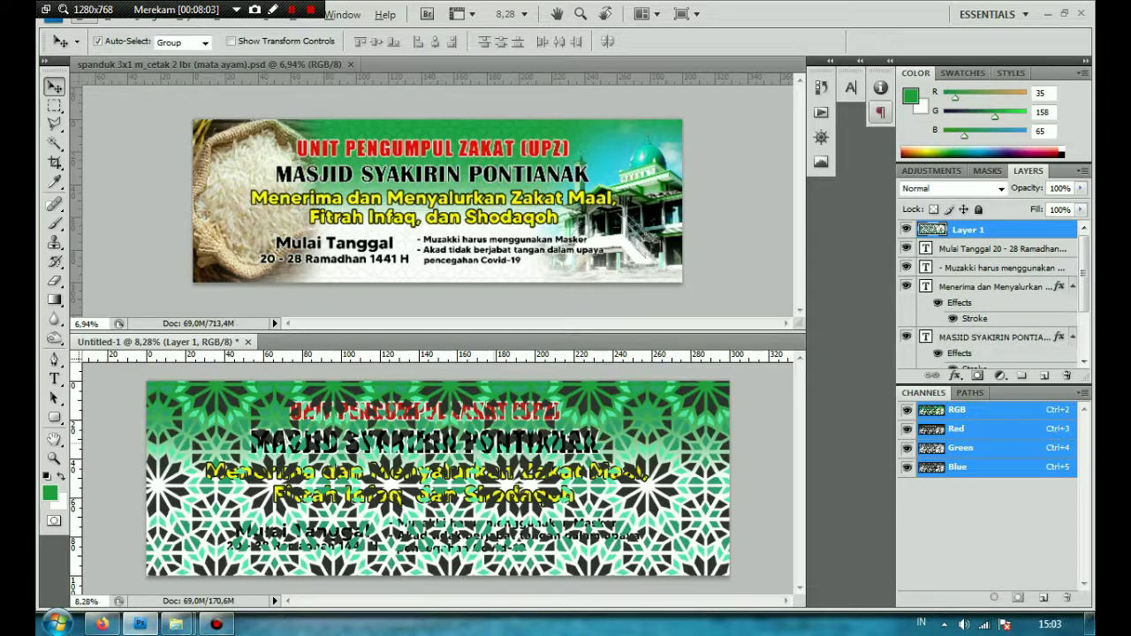
- Move the merged ornament layer below all the text layers
{"action": "key", "text": "ctrl+bracketleft"}
{"action": "key", "text": "ctrl+bracketleft"}
{"action": "key", "text": "ctrl+bracketleft"}
{"action": "key", "text": "ctrl+bracketleft"}
{"action": "key", "text": "ctrl+bracketleft"}
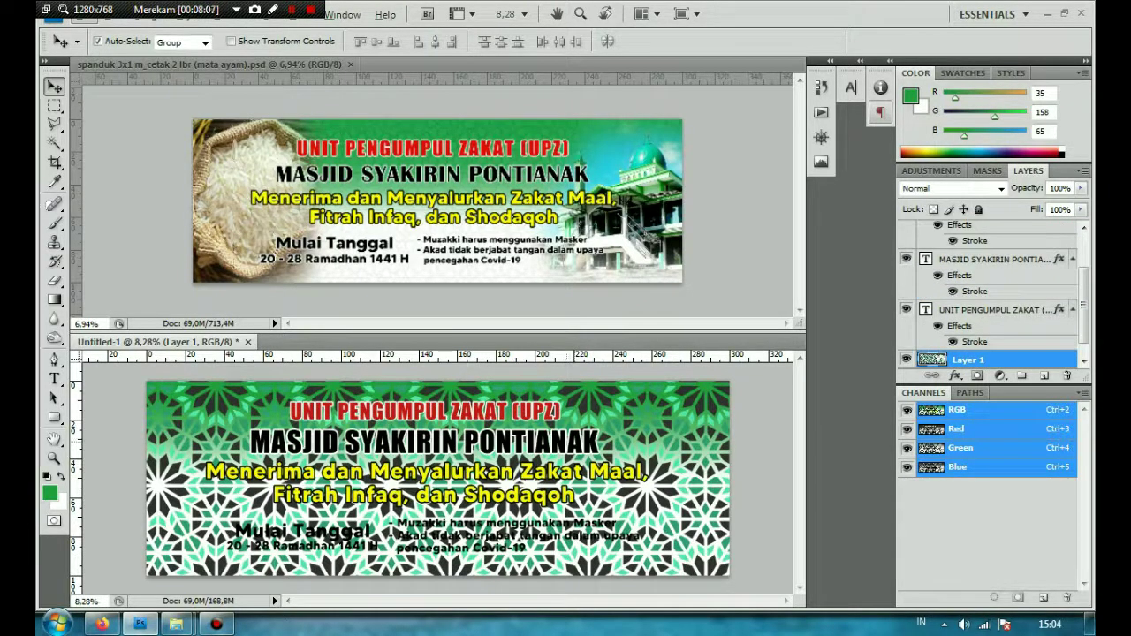
- Blend the ornament layer into the gradient using Luminosity mode at 15% opacity
{"action": "left_click", "coordinate": [1001, 189]}
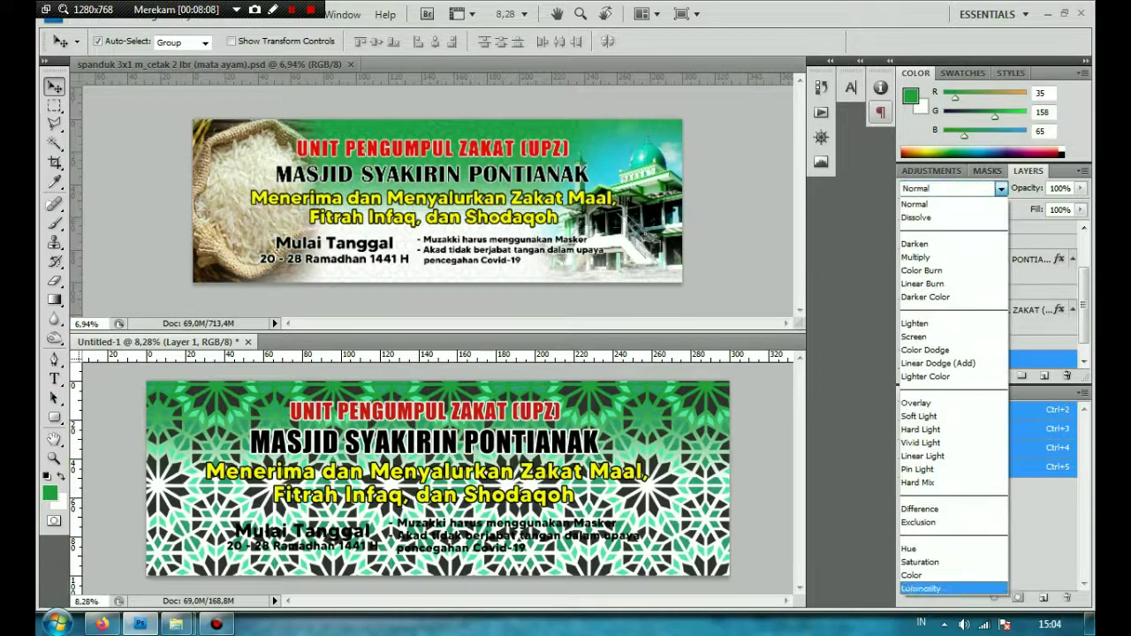
{"action": "left_click", "coordinate": [953, 590]}
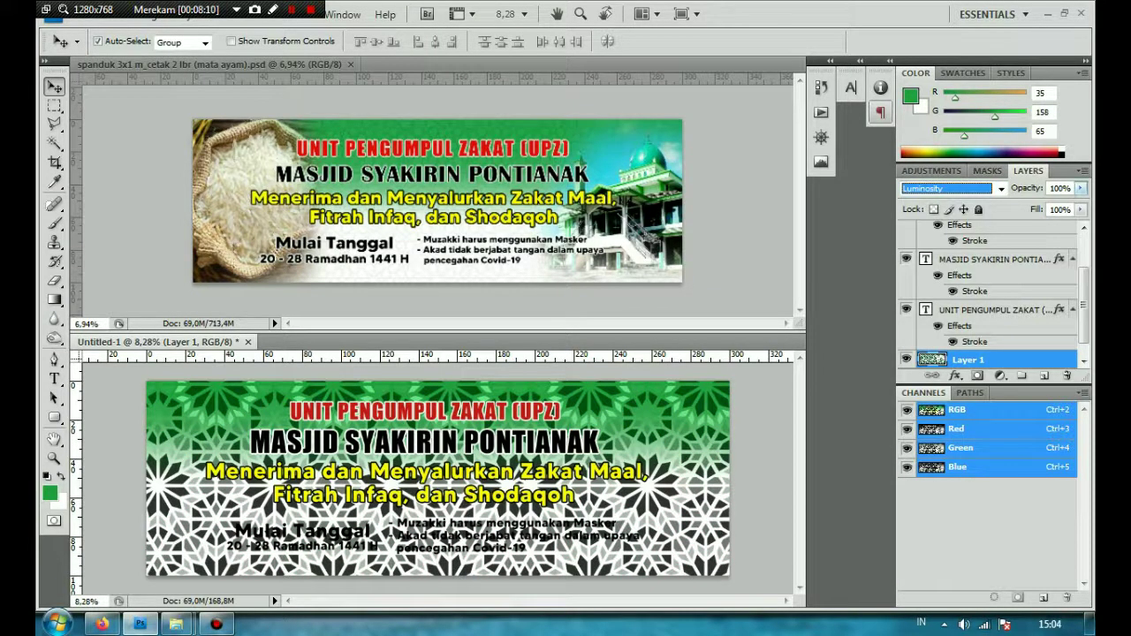
{"action": "left_click", "coordinate": [1080, 188]}
{"action": "left_click_drag", "start_coordinate": [1077, 204], "coordinate": [1008, 204]}
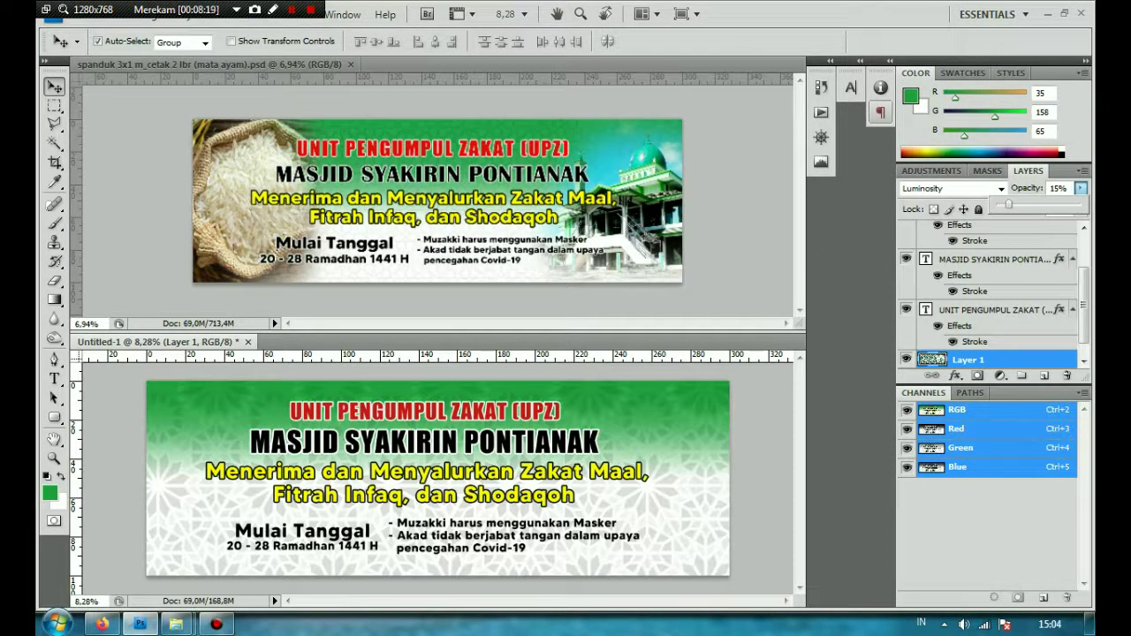
{"action": "left_click", "coordinate": [763, 451]}
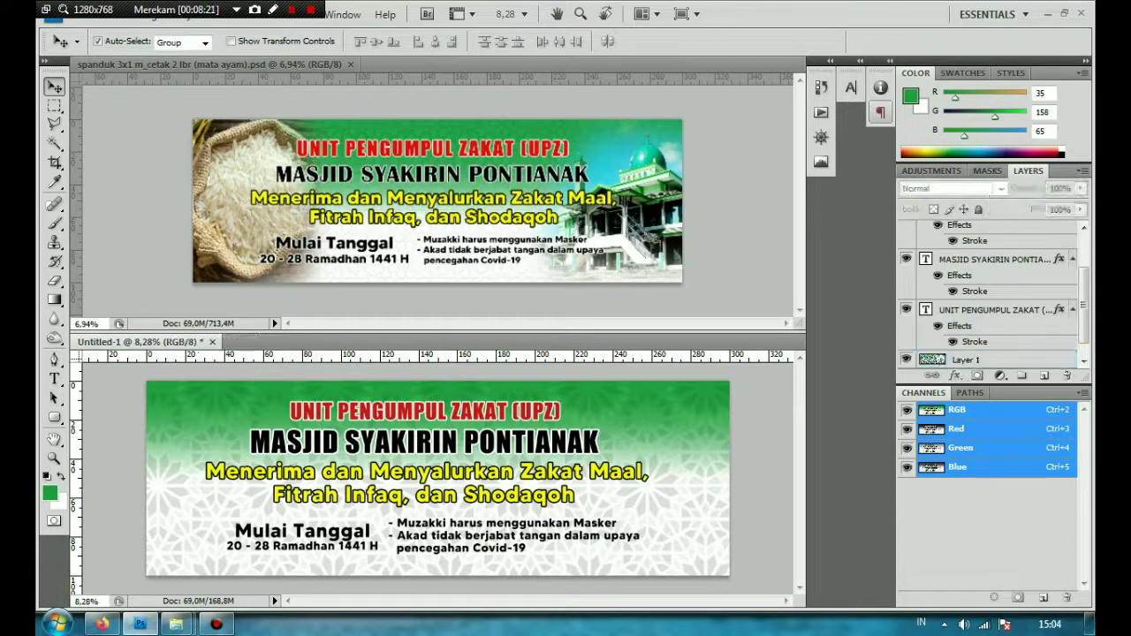
- Switch to Firefox, search images for "beras" and open the rice bowl with wheat ears at full size
{"action": "left_click", "coordinate": [101, 624]}
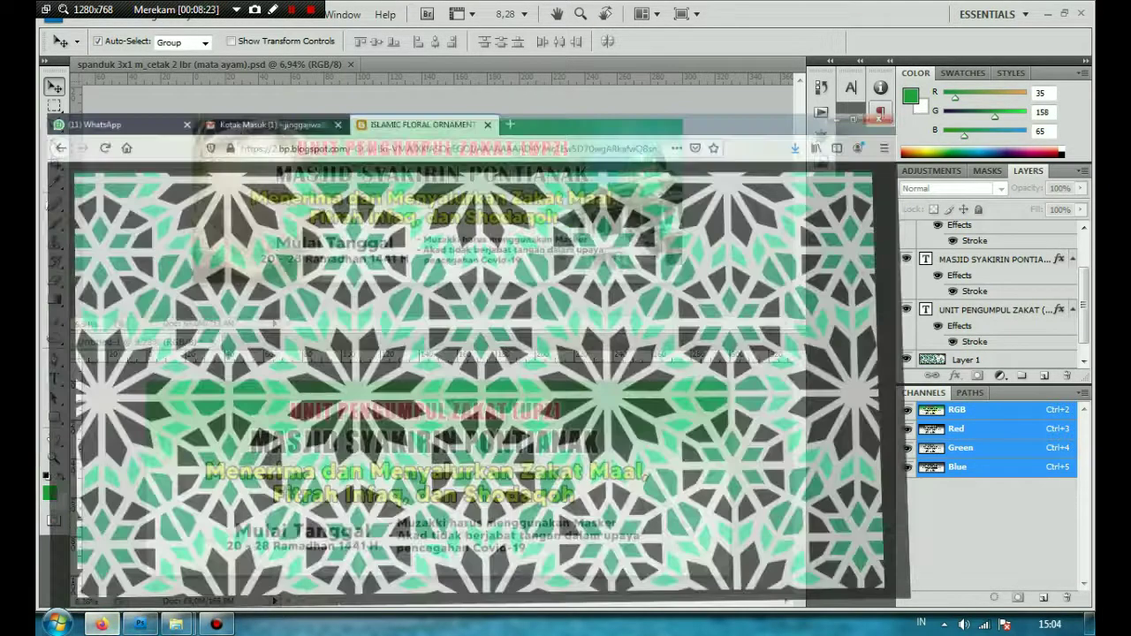
{"action": "type", "text": "beras"}
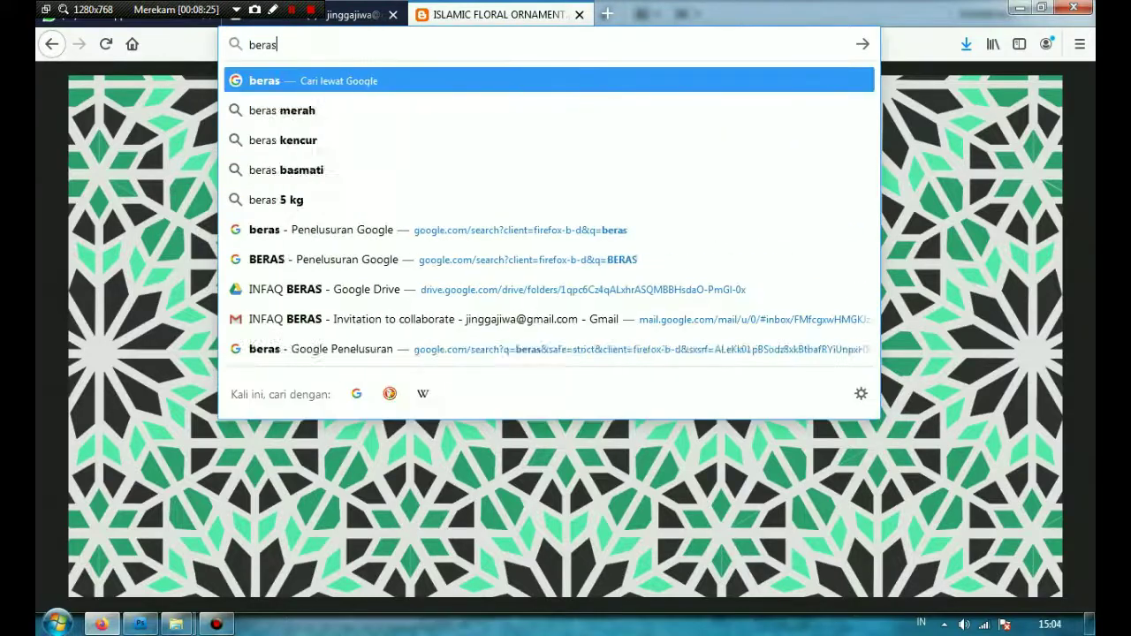
{"action": "key", "text": "Return"}
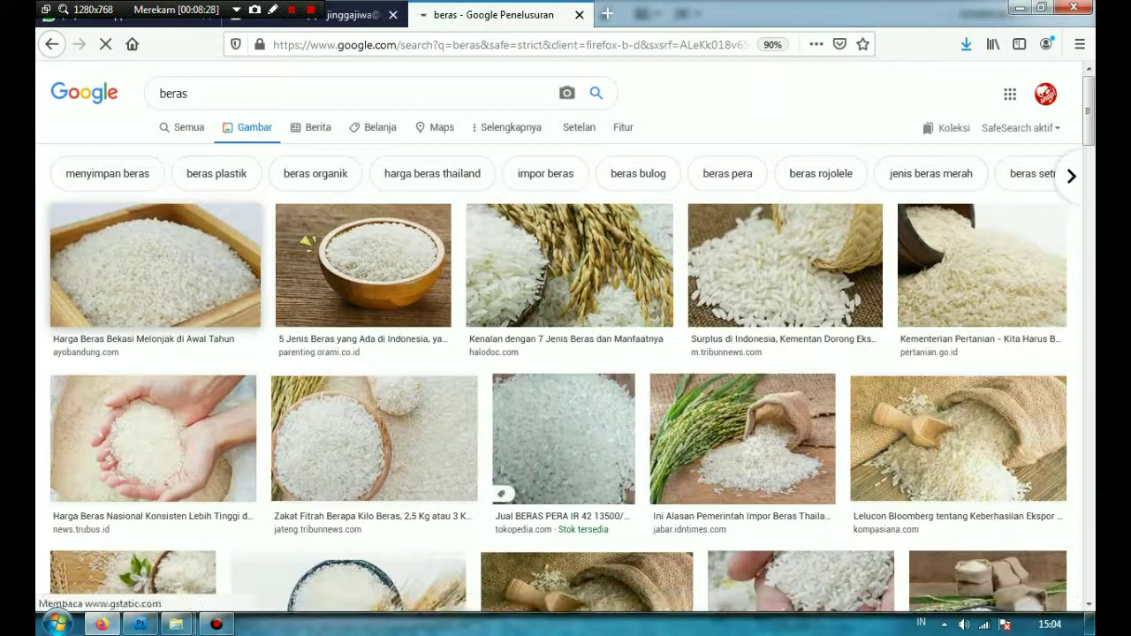
{"action": "scroll", "coordinate": [566, 353], "scroll_direction": "down", "scroll_amount": 2}
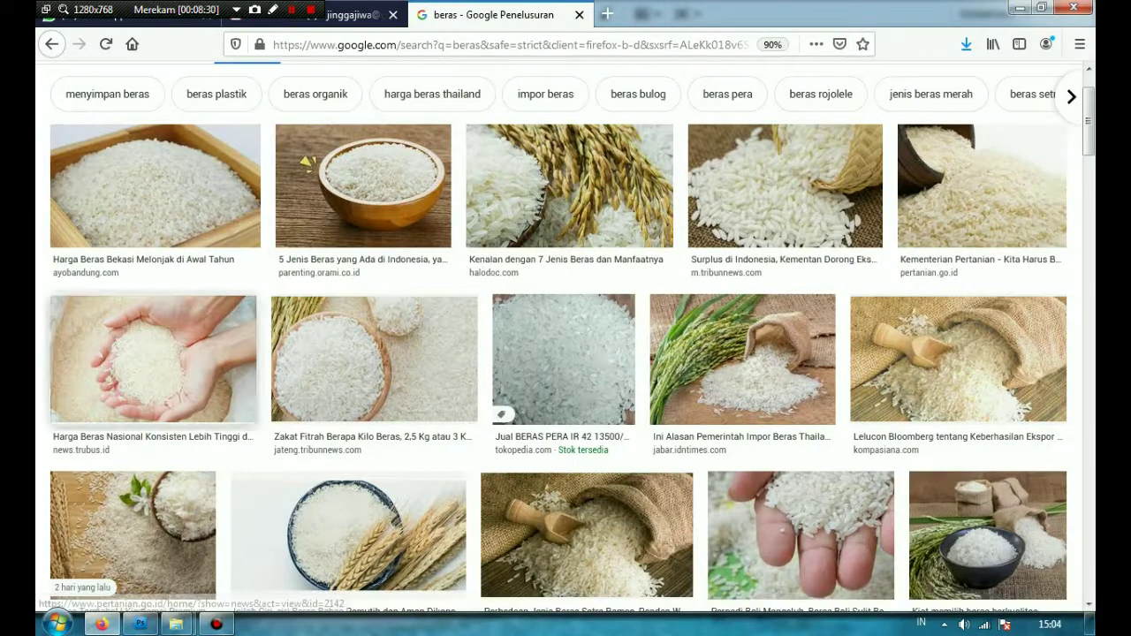
{"action": "scroll", "coordinate": [327, 437], "scroll_direction": "down", "scroll_amount": 2}
{"action": "left_click", "coordinate": [347, 453]}
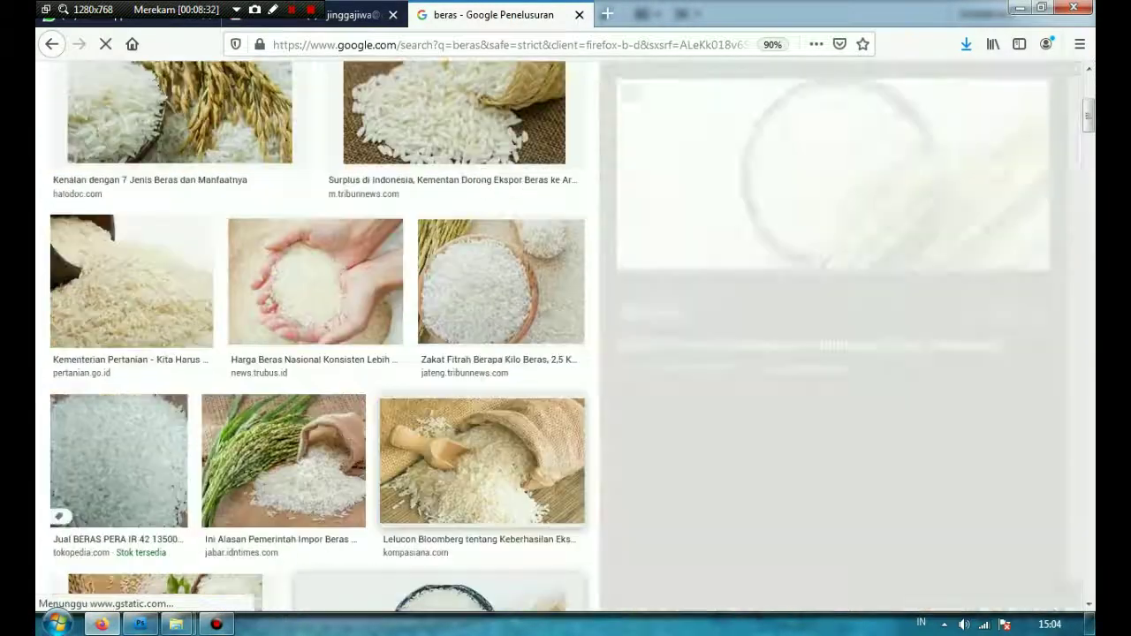
{"action": "right_click", "coordinate": [799, 196]}
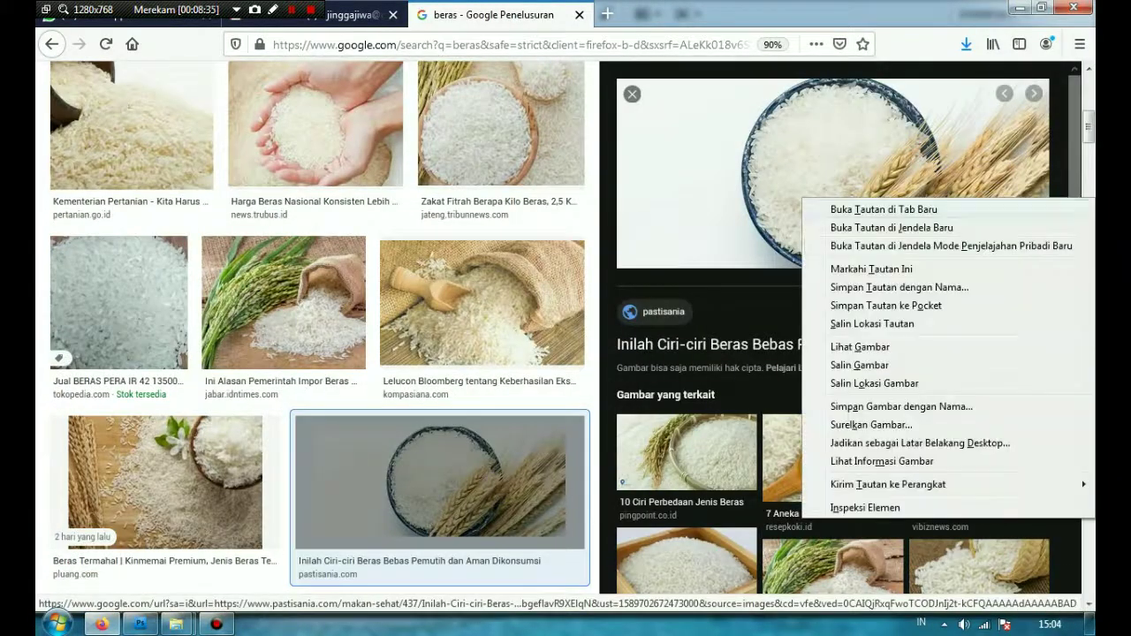
{"action": "left_click", "coordinate": [831, 344]}
- Copy the rice bowl image and paste it into the Untitled-1 banner in Photoshop
{"action": "right_click", "coordinate": [612, 311]}
{"action": "left_click", "coordinate": [654, 323]}
{"action": "left_click", "coordinate": [140, 624]}
{"action": "left_click", "coordinate": [402, 442]}
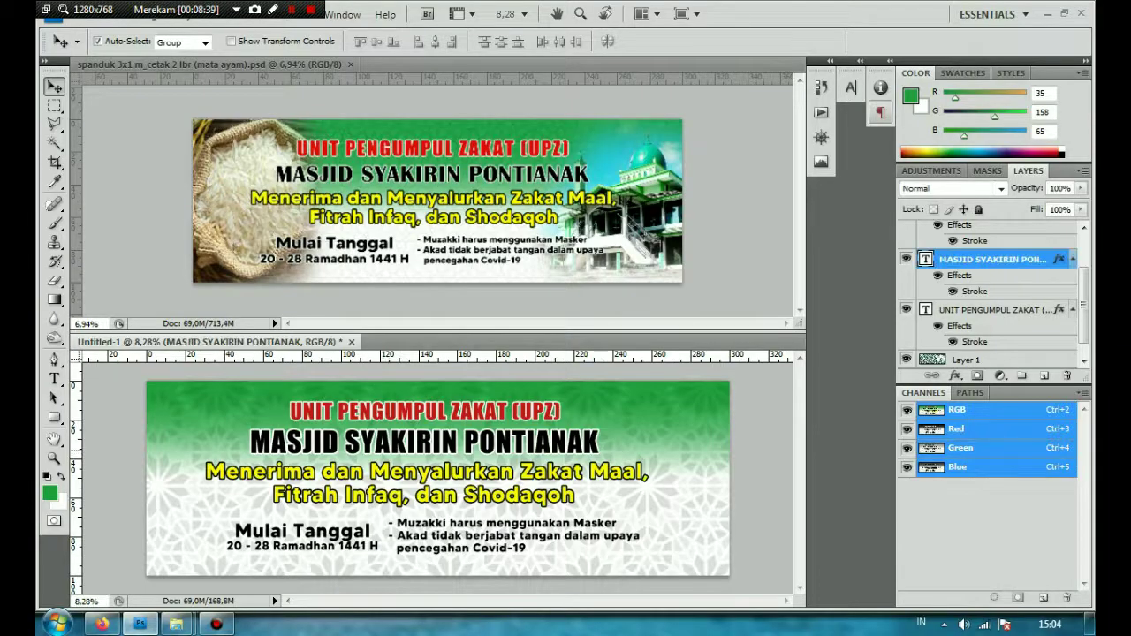
{"action": "key", "text": "ctrl+v"}
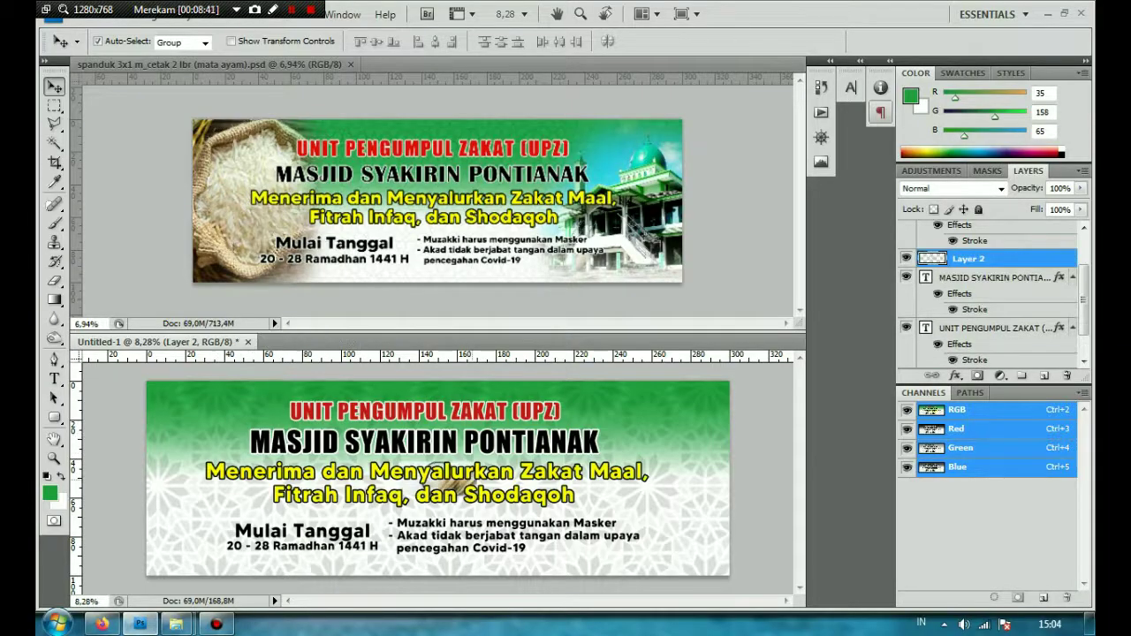
- Scale the pasted rice image to 635.1% so it covers the banner's full height on its left half
{"action": "key", "text": "ctrl+t"}
{"action": "left_click_drag", "start_coordinate": [433, 473], "coordinate": [483, 544]}
{"action": "scroll", "coordinate": [433, 553], "scroll_direction": "down", "scroll_amount": 2}
{"action": "left_click_drag", "start_coordinate": [190, 416], "coordinate": [173, 408]}
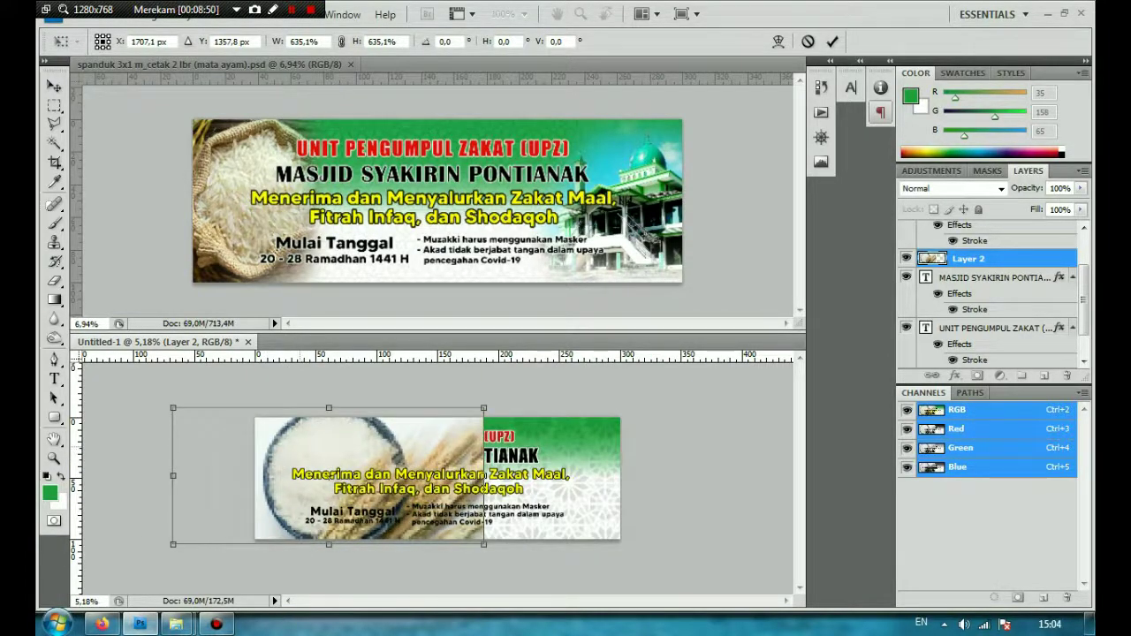
- Flip the rice image horizontally and shift it slightly right so the wheat ears sit at the banner's left edge
{"action": "right_click", "coordinate": [300, 444]}
{"action": "left_click", "coordinate": [398, 415]}
{"action": "left_click_drag", "start_coordinate": [483, 474], "coordinate": [500, 477]}
{"action": "key", "text": "Return"}
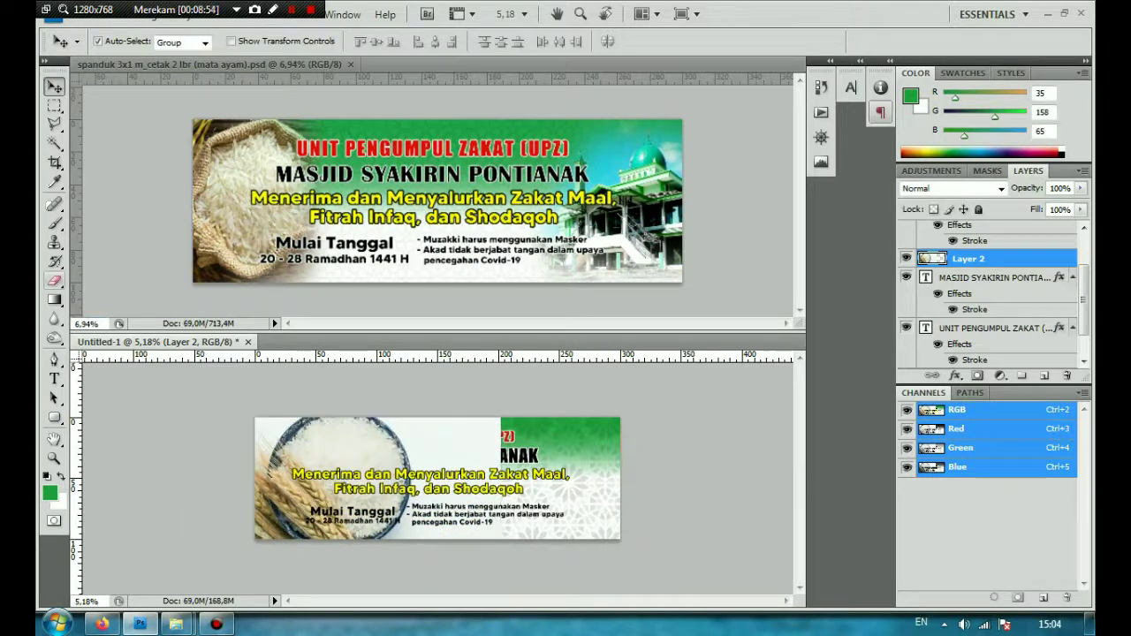
- Erase the rice image's plain background beyond the bowl's right side with a large soft eraser of about 1100 px
{"action": "key", "text": "e"}
{"action": "scroll", "coordinate": [437, 479], "scroll_direction": "up", "scroll_amount": 1}
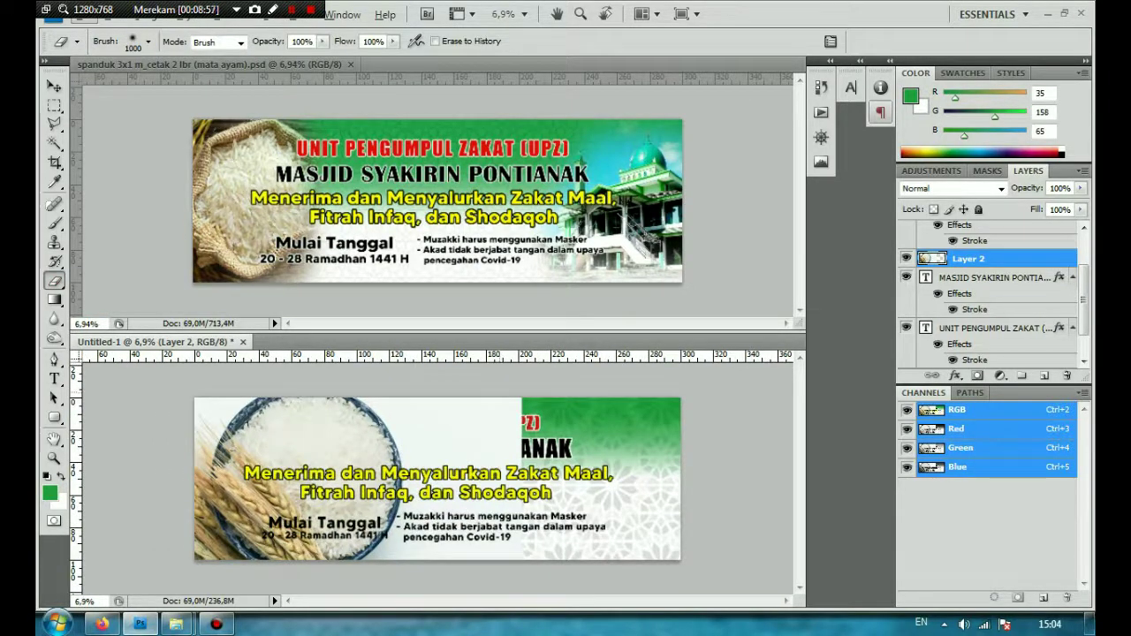
{"action": "mouse_move", "coordinate": [504, 426]}
{"action": "left_mouse_down"}
{"action": "mouse_move", "coordinate": [437, 426]}
{"action": "mouse_move", "coordinate": [442, 447]}
{"action": "mouse_move", "coordinate": [404, 429]}
{"action": "mouse_move", "coordinate": [419, 454]}
{"action": "mouse_move", "coordinate": [413, 391]}
{"action": "left_mouse_up"}
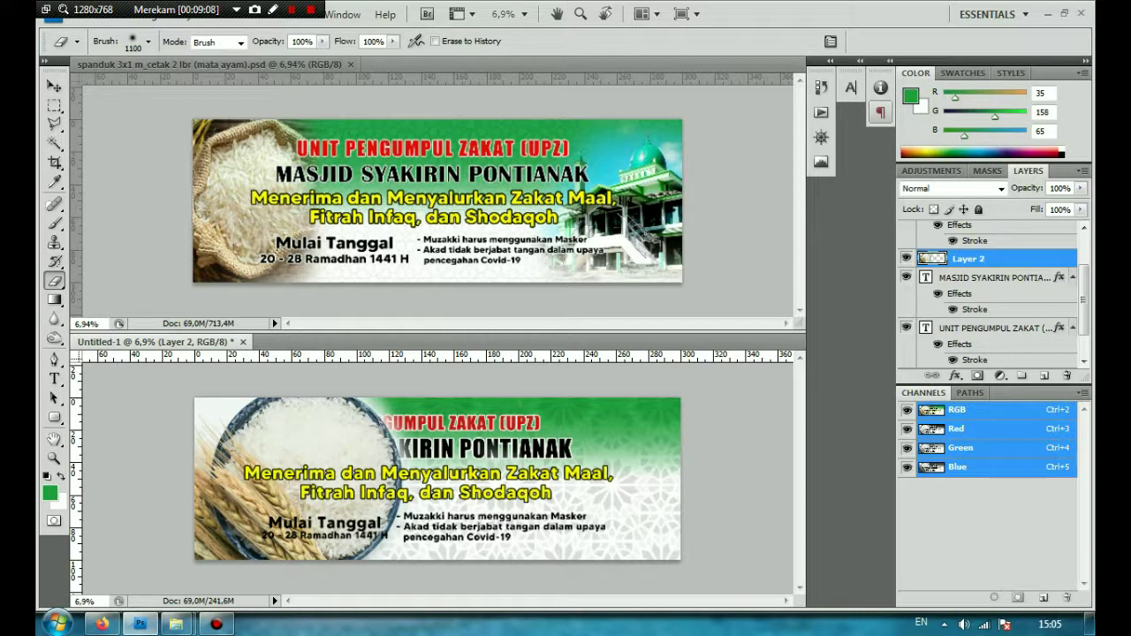
- Move the rice image layer below all the text layers, directly above the ornament layer
{"action": "key", "text": "v"}
{"action": "left_click_drag", "start_coordinate": [969, 259], "coordinate": [969, 320]}
{"action": "scroll", "coordinate": [987, 309], "scroll_direction": "down", "scroll_amount": 1}
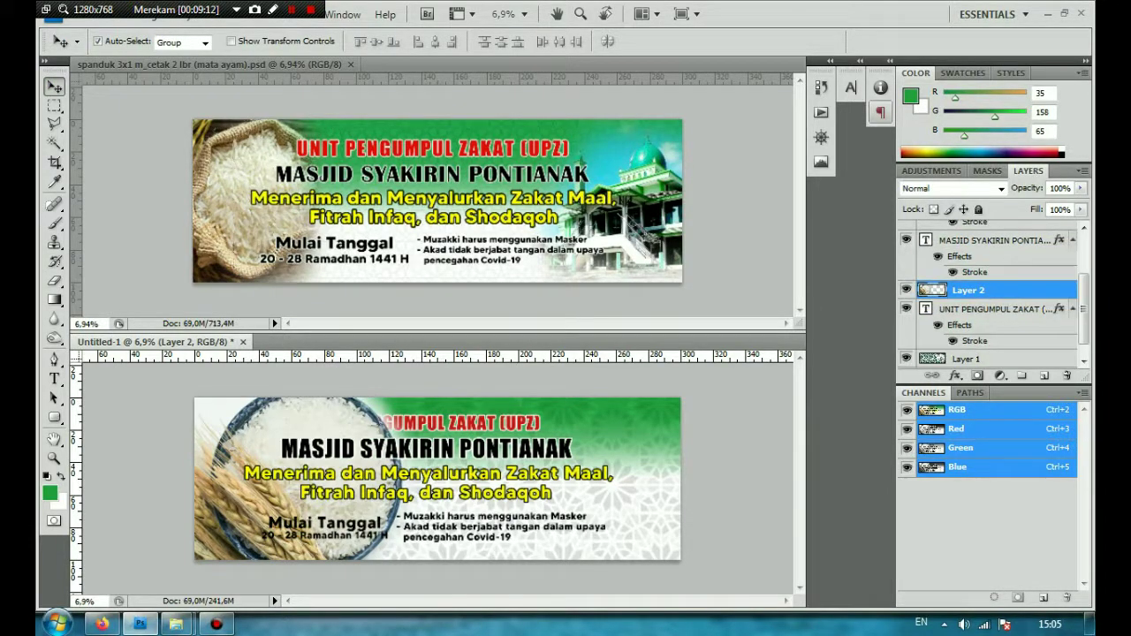
{"action": "scroll", "coordinate": [986, 291], "scroll_direction": "down", "scroll_amount": 1}
{"action": "key", "text": "ctrl+bracketleft"}
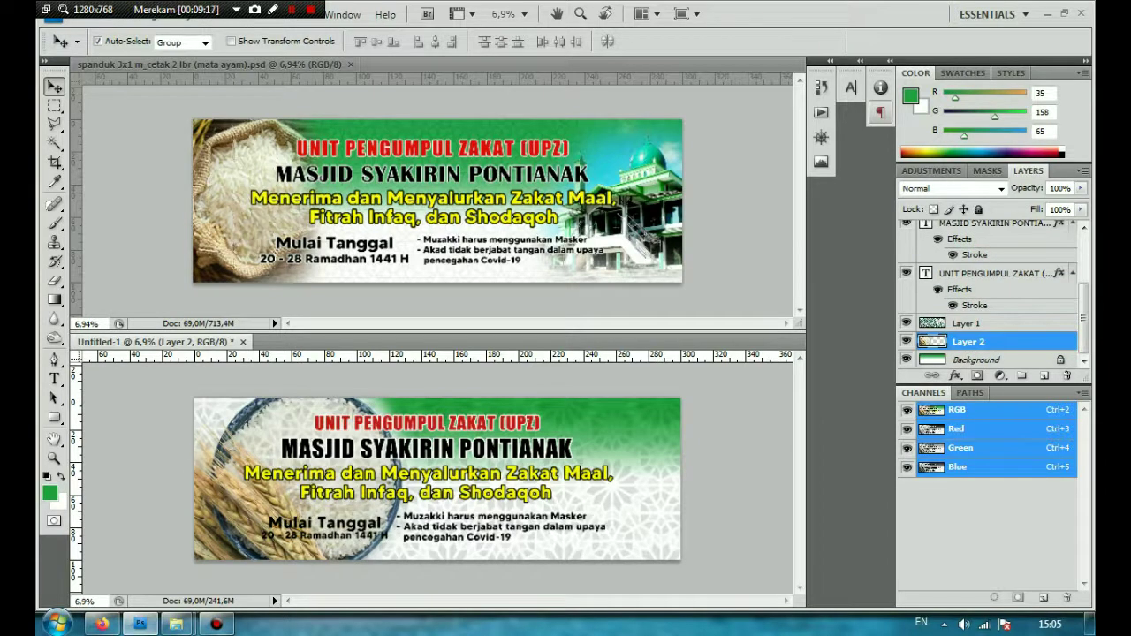
{"action": "key", "text": "ctrl+bracketright"}
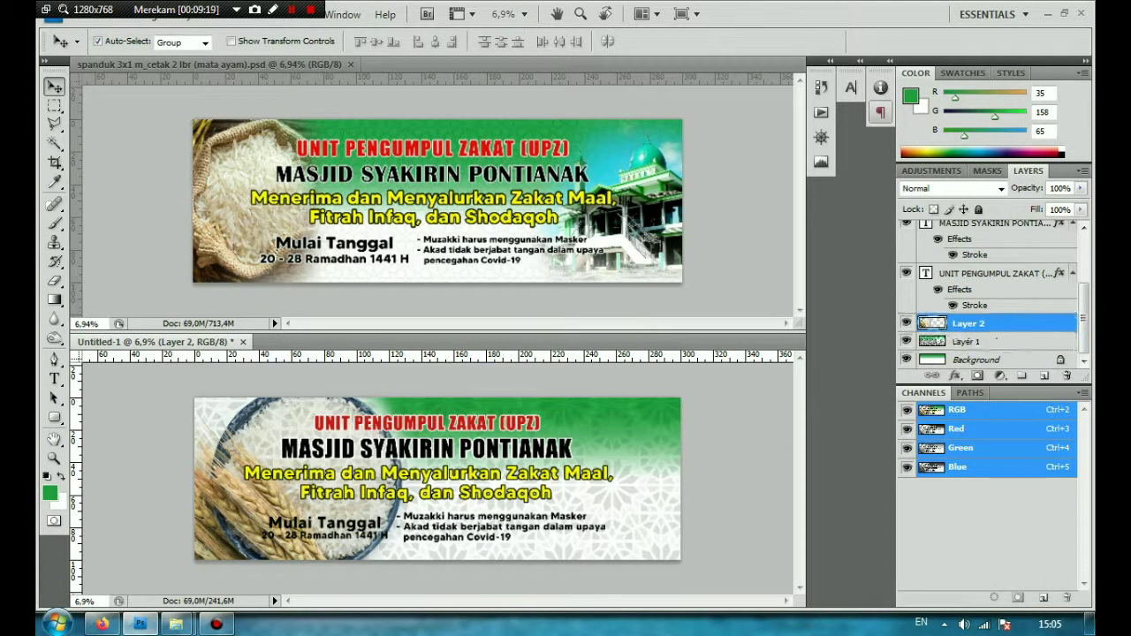
- Shift the rice bowl image left so the bowl's rim meets the banner's left edge
{"action": "mouse_move", "coordinate": [235, 467]}
{"action": "left_mouse_down"}
{"action": "mouse_move", "coordinate": [227, 453]}
{"action": "mouse_move", "coordinate": [237, 458]}
{"action": "left_mouse_up"}
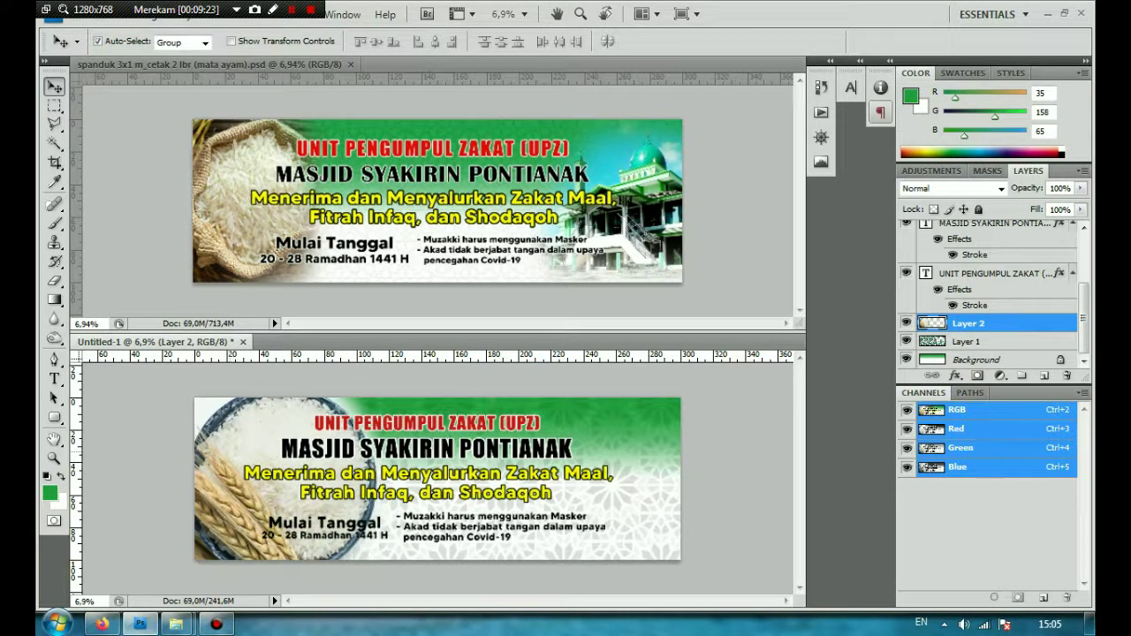
{"action": "scroll", "coordinate": [438, 479], "scroll_direction": "up", "scroll_amount": 3}
{"action": "scroll", "coordinate": [438, 478], "scroll_direction": "down", "scroll_amount": 2}
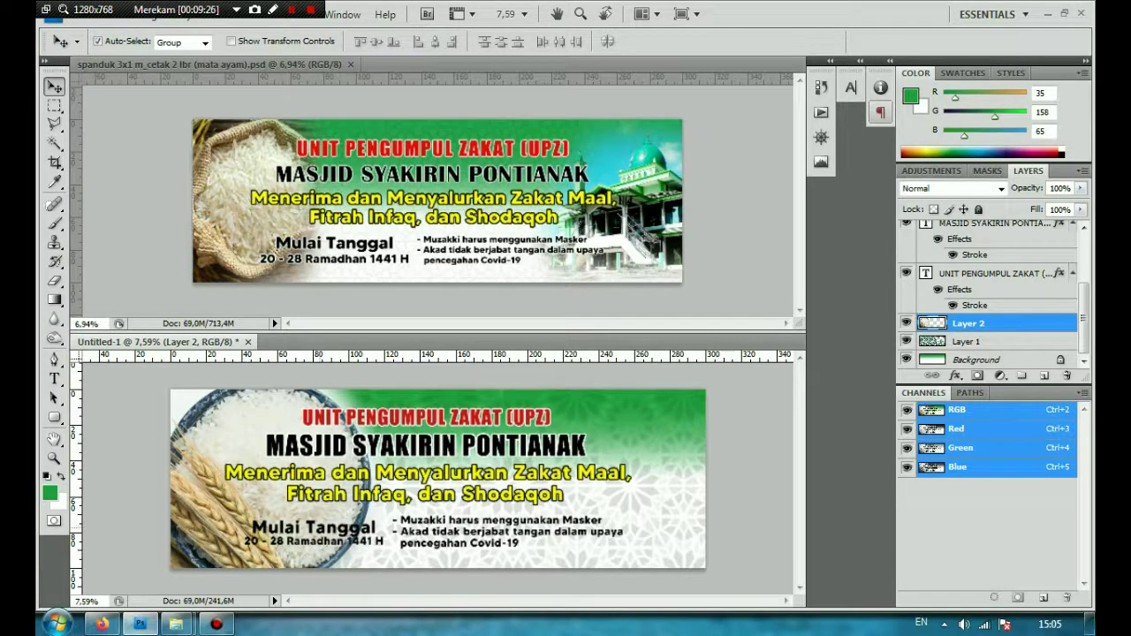
- Add a white 16 px outside stroke to the "Mulai Tanggal 20 - 28 Ramadhan 1441 H" text layer
{"action": "left_click", "coordinate": [316, 526]}
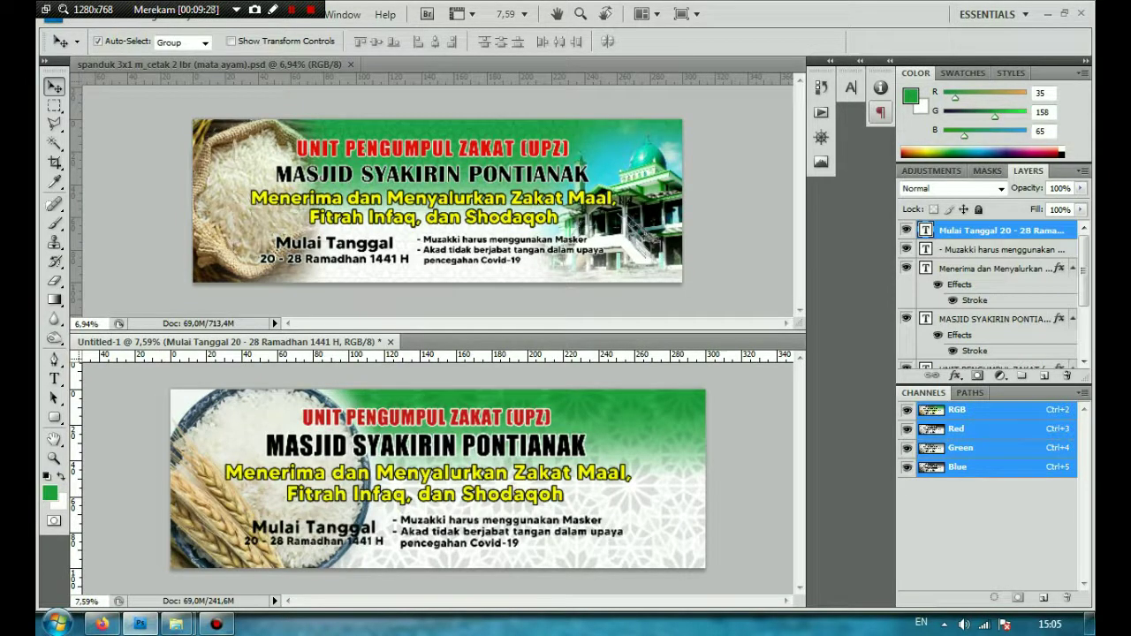
{"action": "right_click", "coordinate": [978, 230]}
{"action": "left_click", "coordinate": [840, 147]}
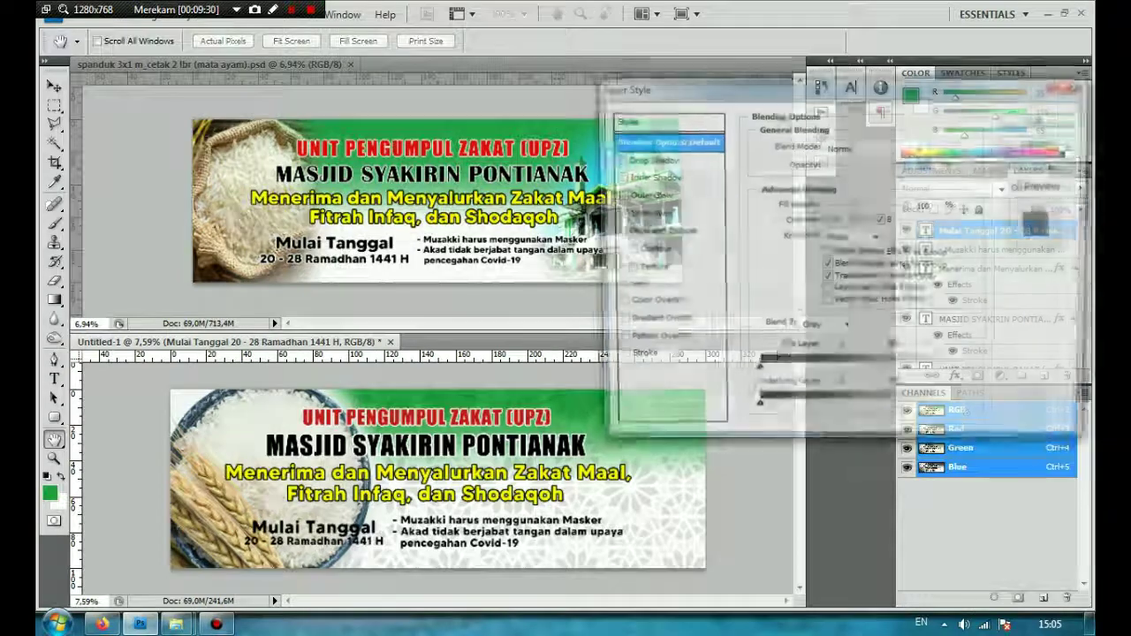
{"action": "left_click", "coordinate": [616, 359]}
{"action": "left_click", "coordinate": [791, 250]}
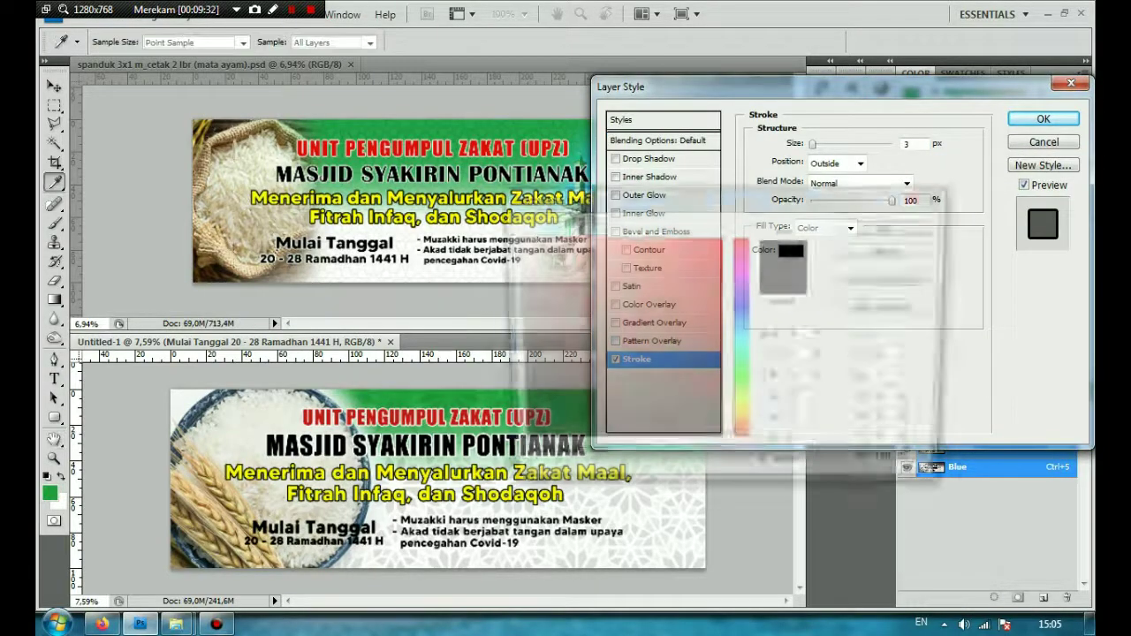
{"action": "left_click", "coordinate": [513, 239]}
{"action": "left_click", "coordinate": [891, 227]}
{"action": "scroll", "coordinate": [907, 183], "scroll_direction": "up", "scroll_amount": 13}
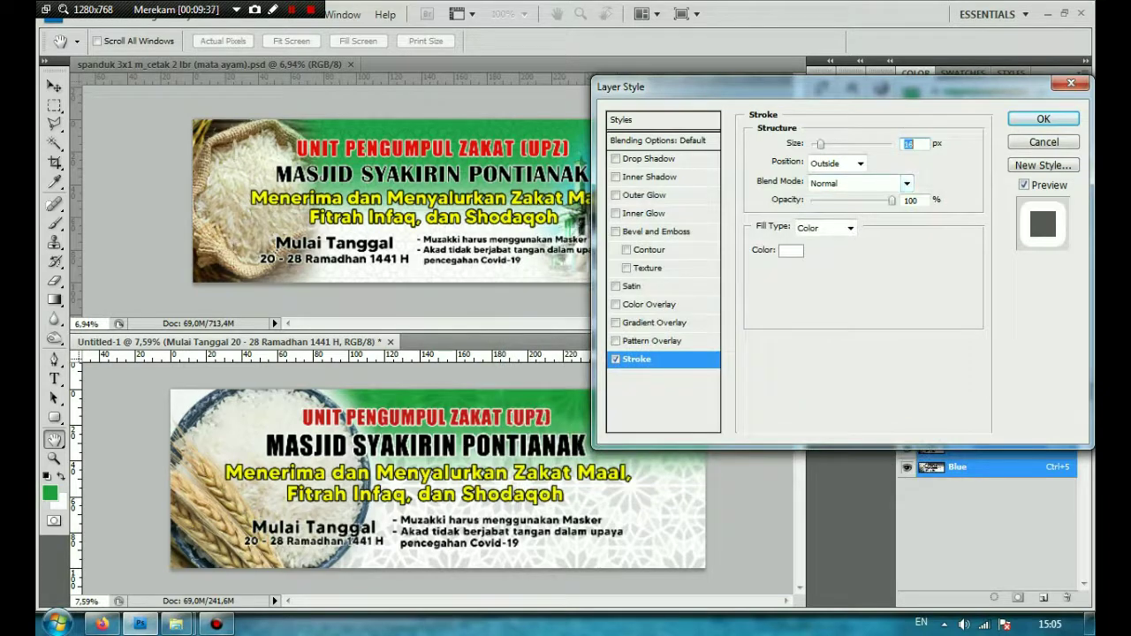
{"action": "key", "text": "Return"}
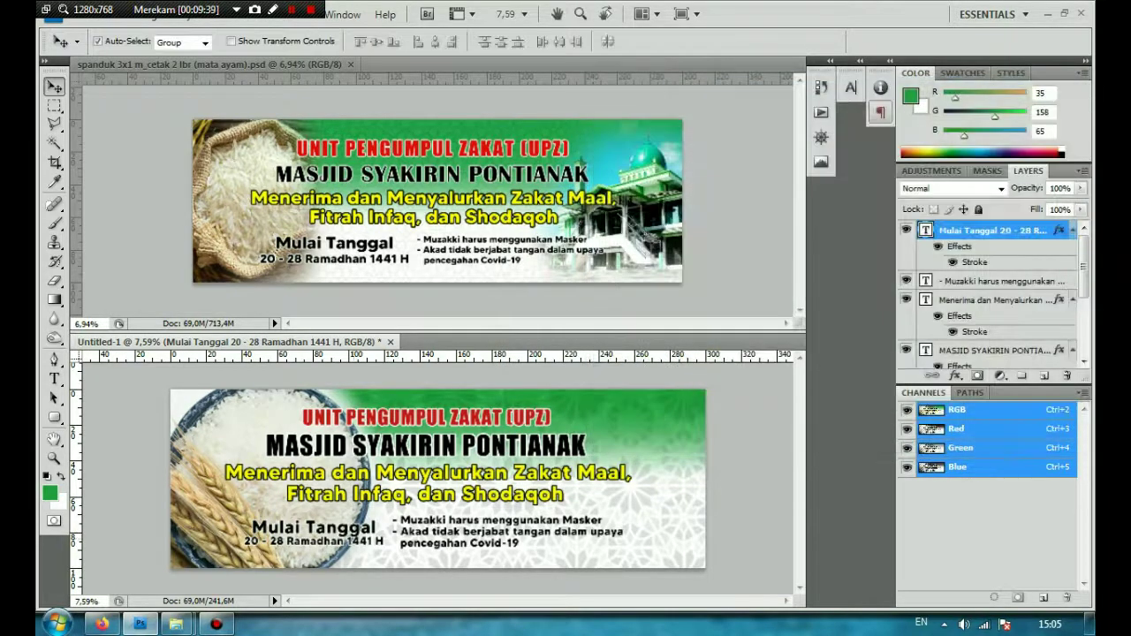
- Add a white outside stroke to the text layer with the Muzakki mask and Akad handshake notes
{"action": "left_click", "coordinate": [1002, 282]}
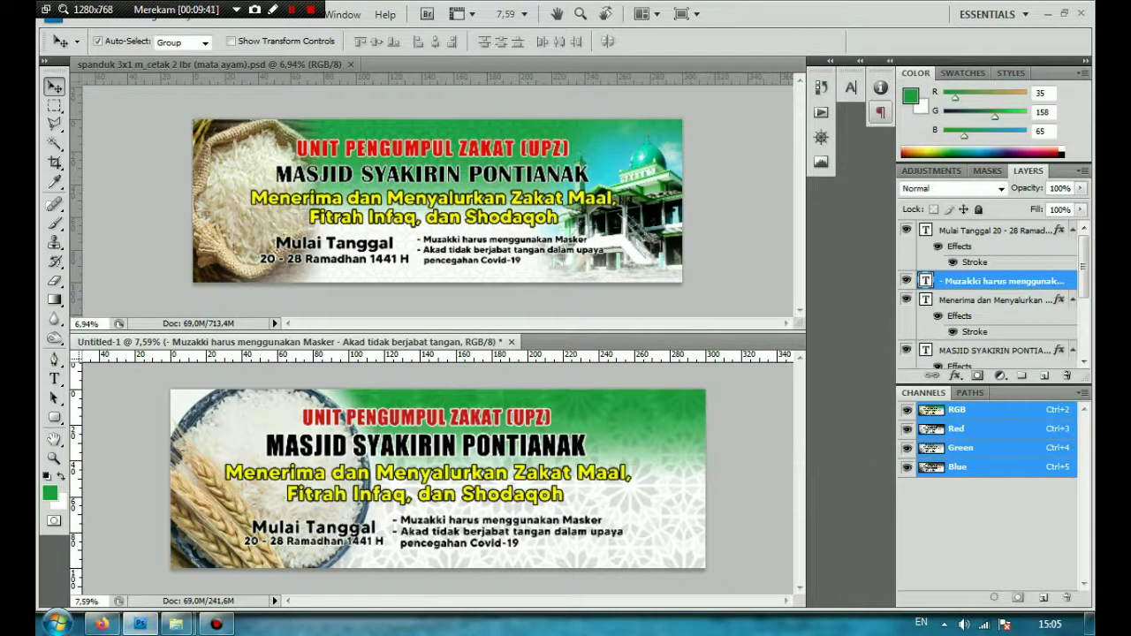
{"action": "right_click", "coordinate": [971, 281]}
{"action": "left_click", "coordinate": [846, 149]}
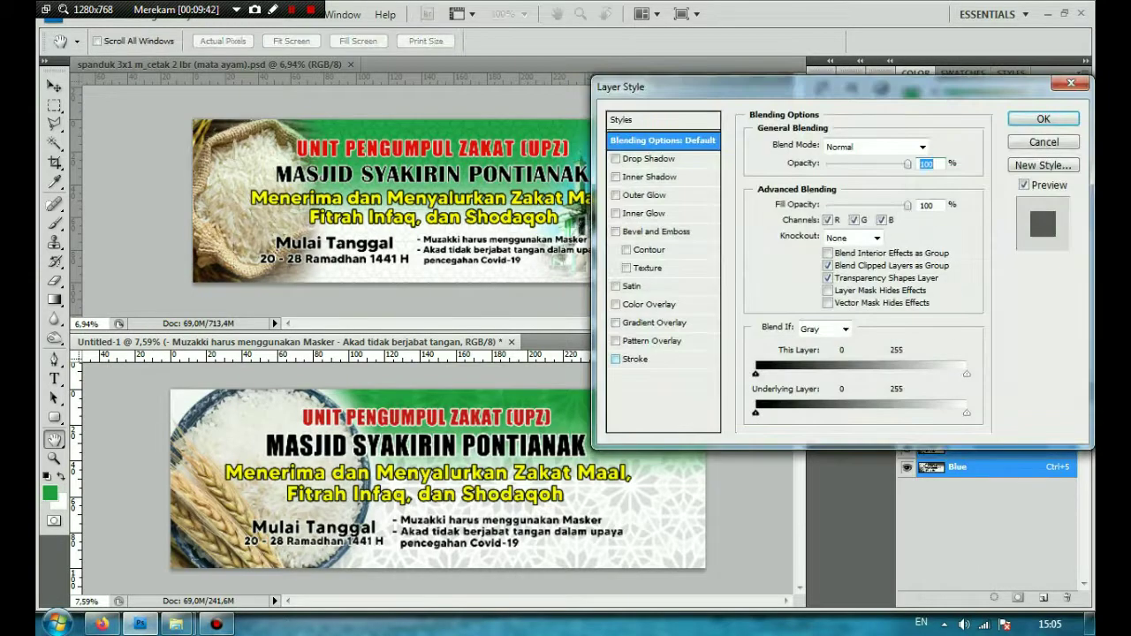
{"action": "left_click", "coordinate": [635, 359]}
{"action": "left_click", "coordinate": [790, 250]}
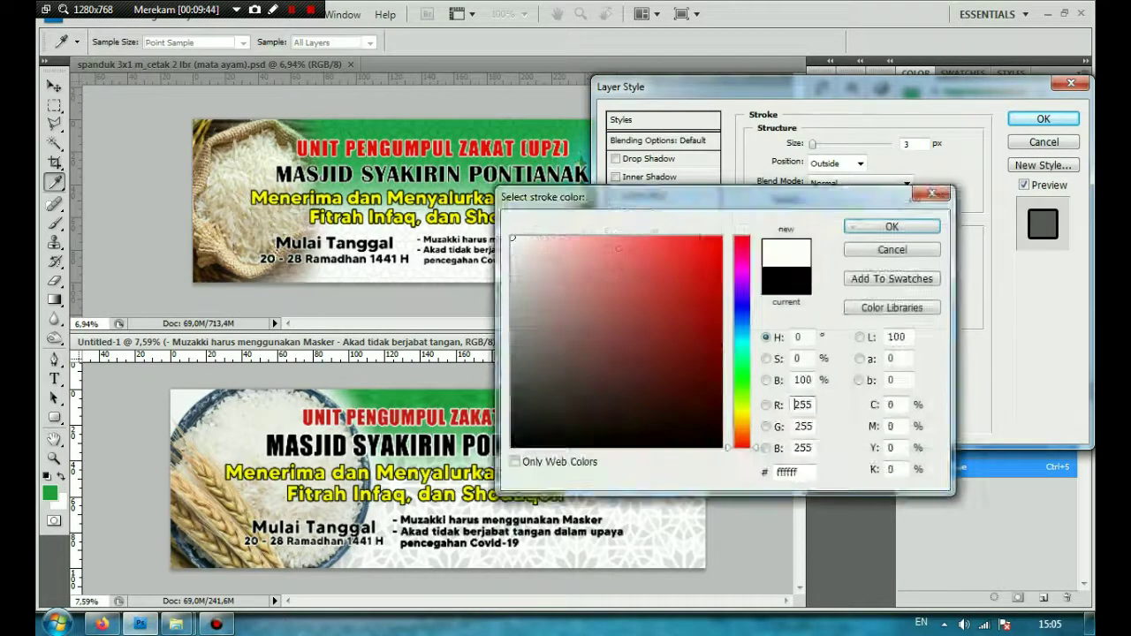
{"action": "type", "text": "3"}
{"action": "key", "text": "Return"}
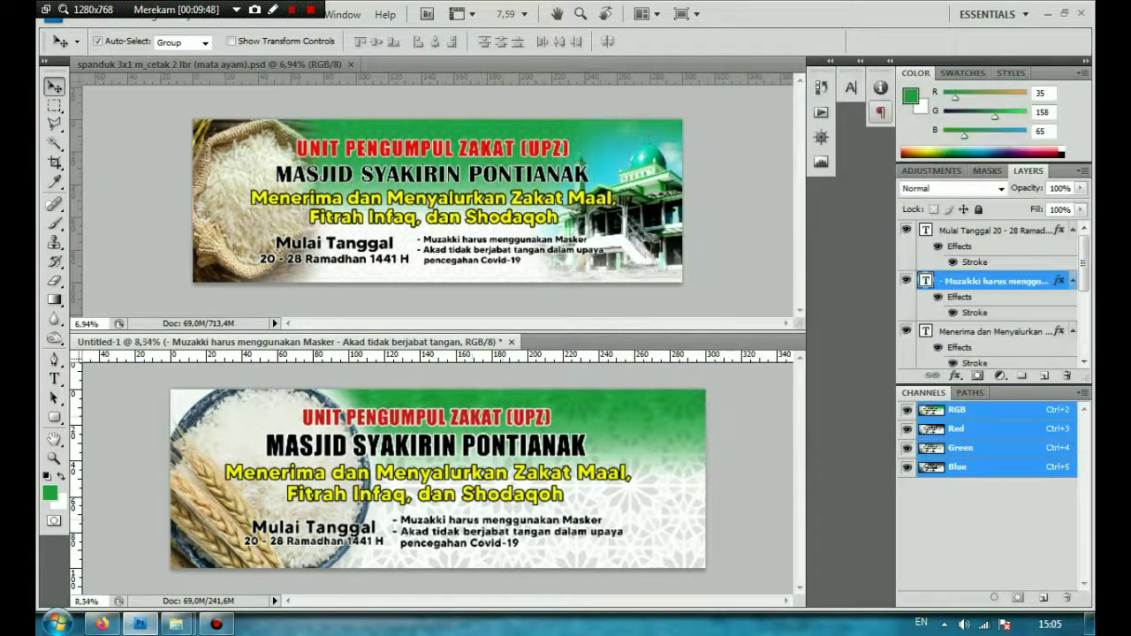
- Check the stroked texts up close, and nudge the rice bowl image slightly further left
{"action": "scroll", "coordinate": [482, 546], "scroll_direction": "up", "scroll_amount": 14}
{"action": "scroll", "coordinate": [415, 550], "scroll_direction": "down", "scroll_amount": 4}
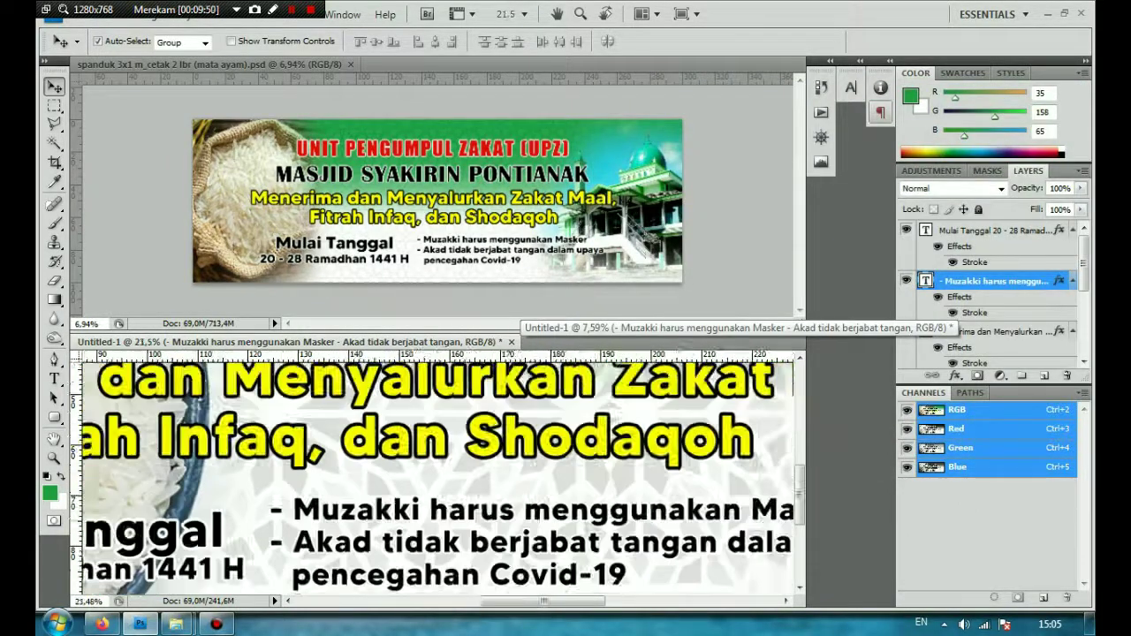
{"action": "scroll", "coordinate": [438, 478], "scroll_direction": "down", "scroll_amount": 12}
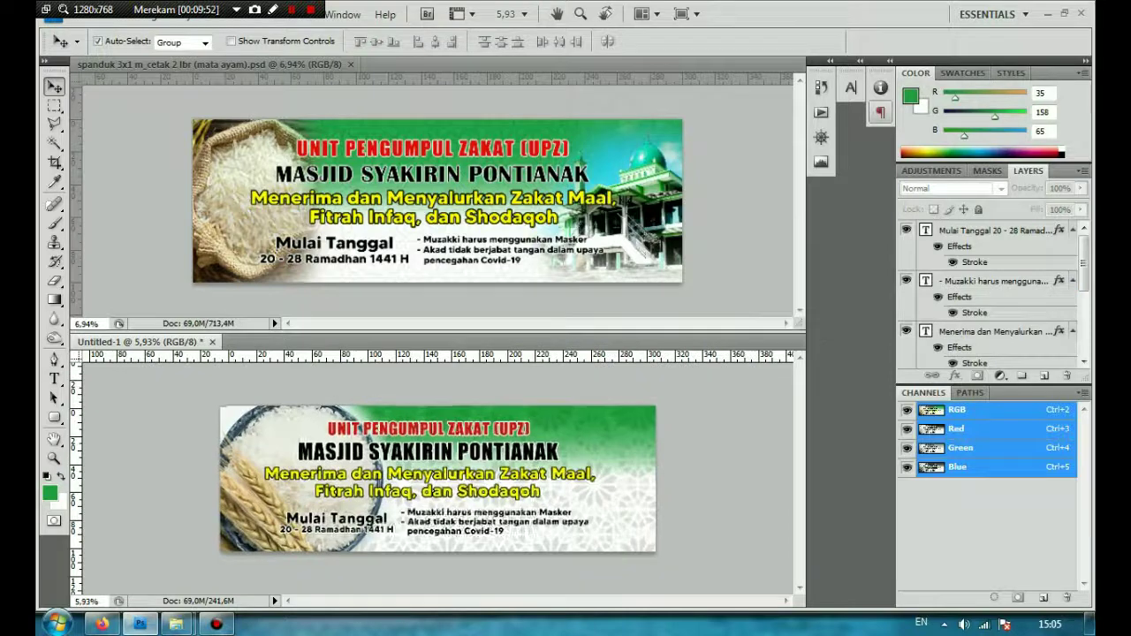
{"action": "scroll", "coordinate": [437, 479], "scroll_direction": "up", "scroll_amount": 2}
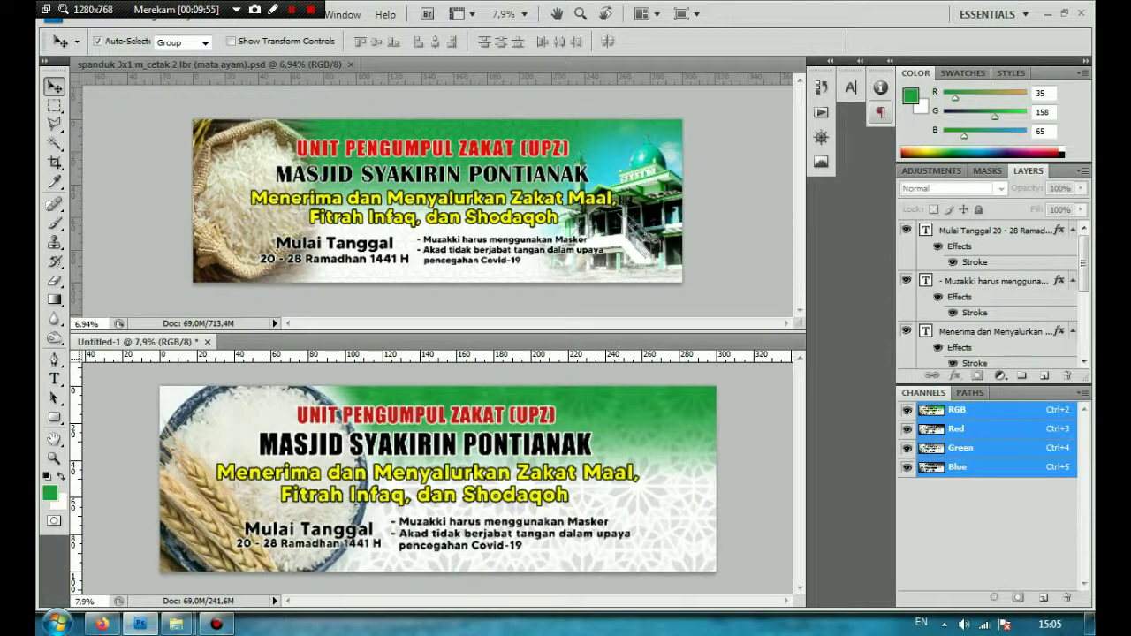
{"action": "left_click", "coordinate": [223, 442]}
{"action": "left_click_drag", "start_coordinate": [209, 488], "coordinate": [194, 494]}
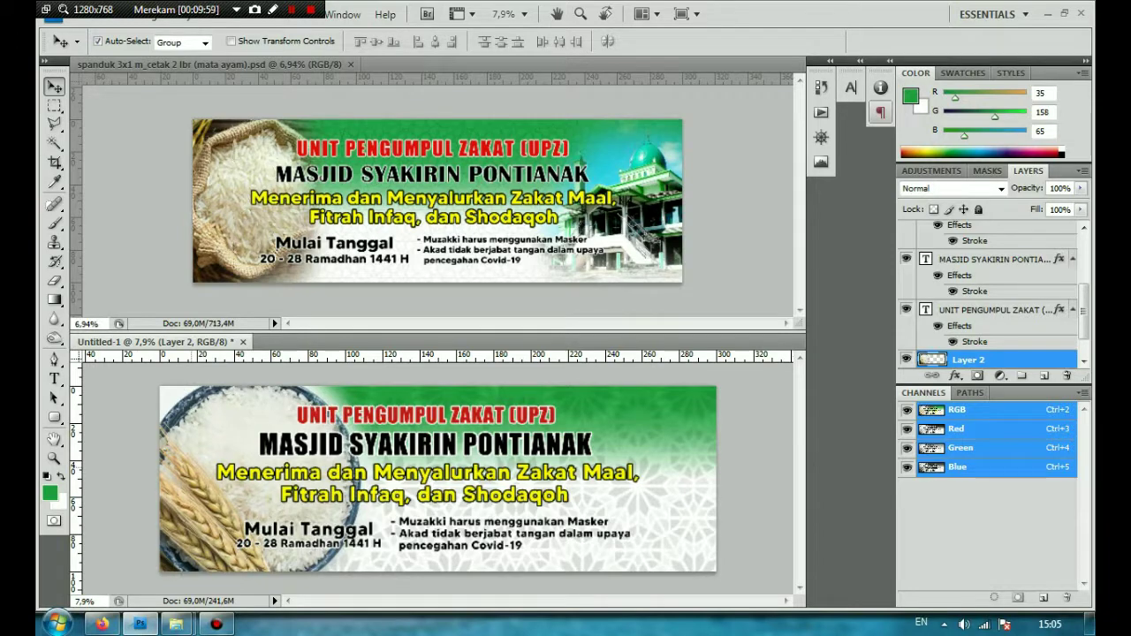
- Switch to Firefox and run a Google image search for "masjid syakirin pontianak"
{"action": "left_click", "coordinate": [102, 624]}
{"action": "left_click", "coordinate": [566, 44]}
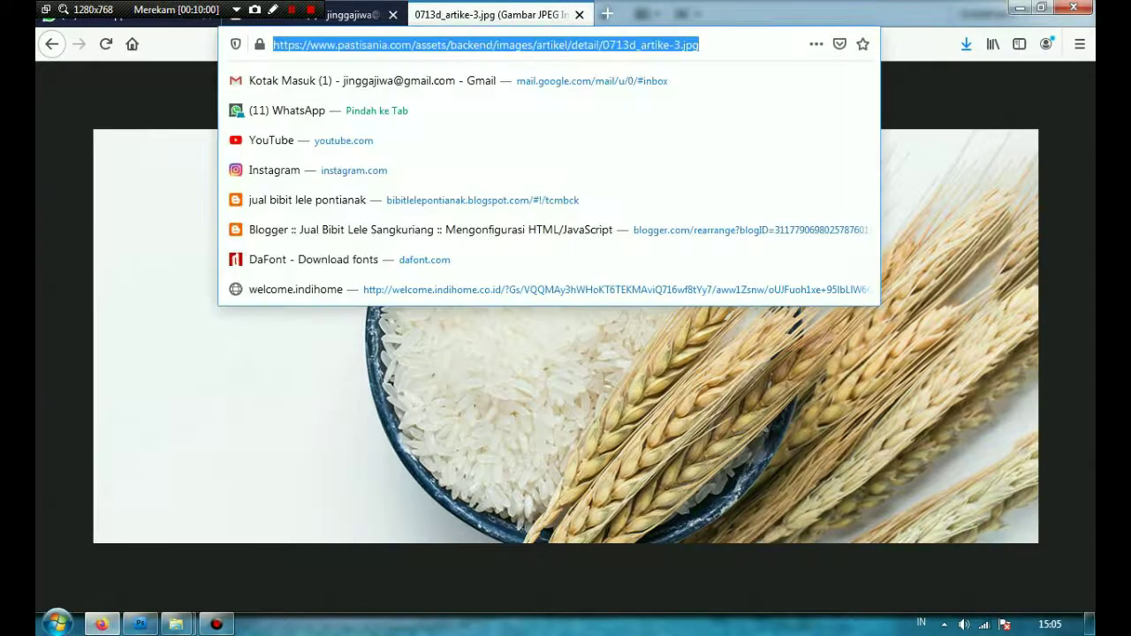
{"action": "type", "text": "masjid"}
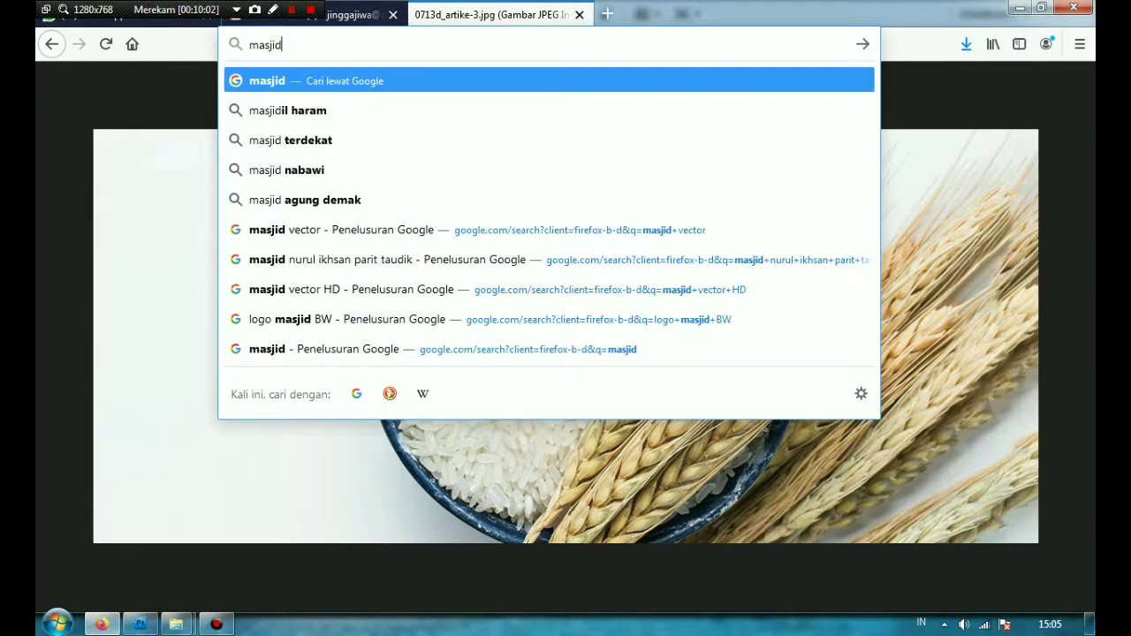
{"action": "type", "text": "syak"}
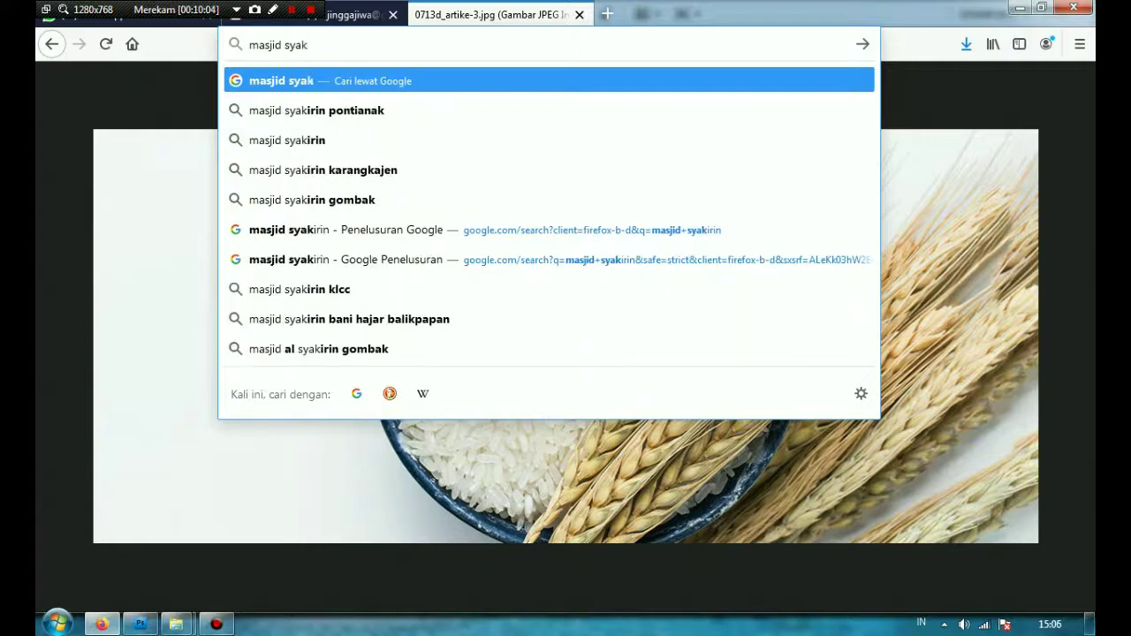
{"action": "type", "text": "irin pontianak"}
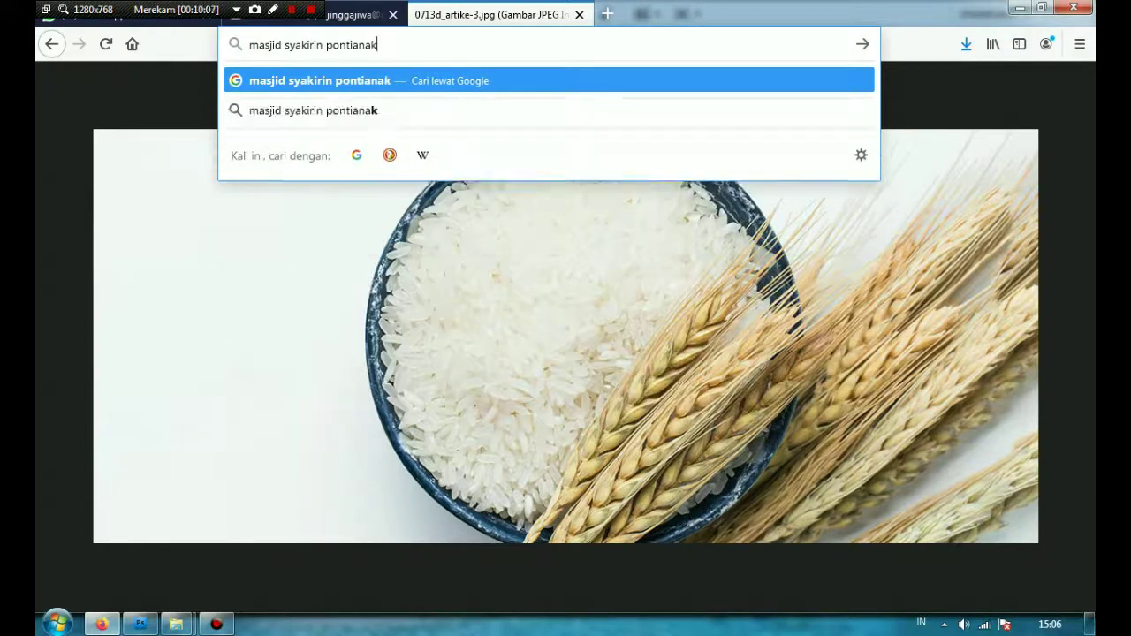
{"action": "key", "text": "Return"}
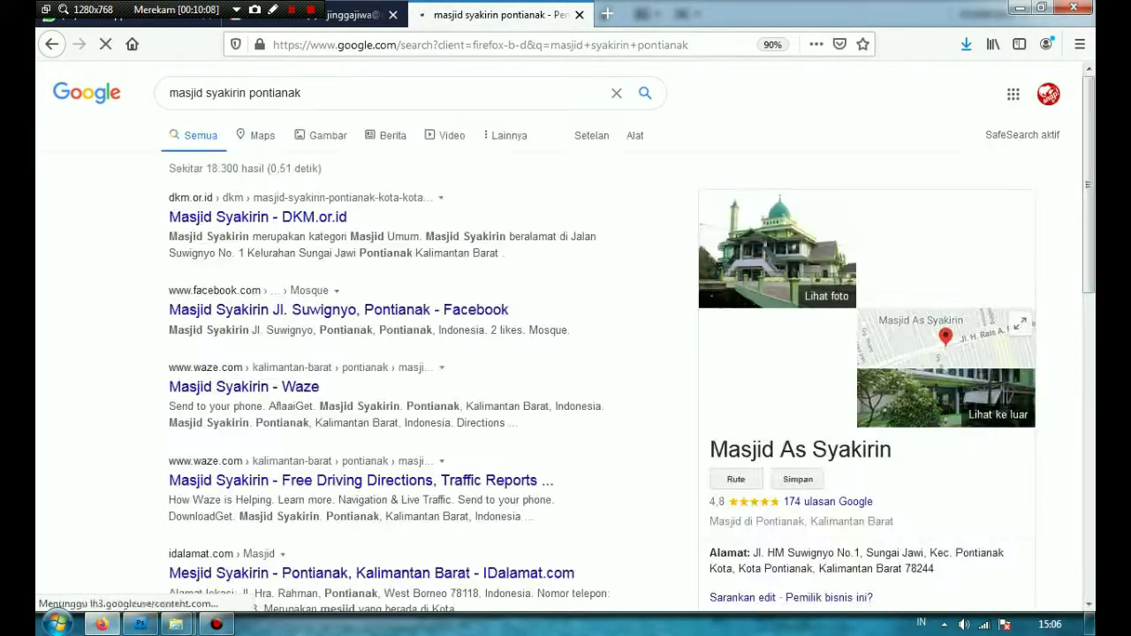
{"action": "left_click", "coordinate": [327, 135]}
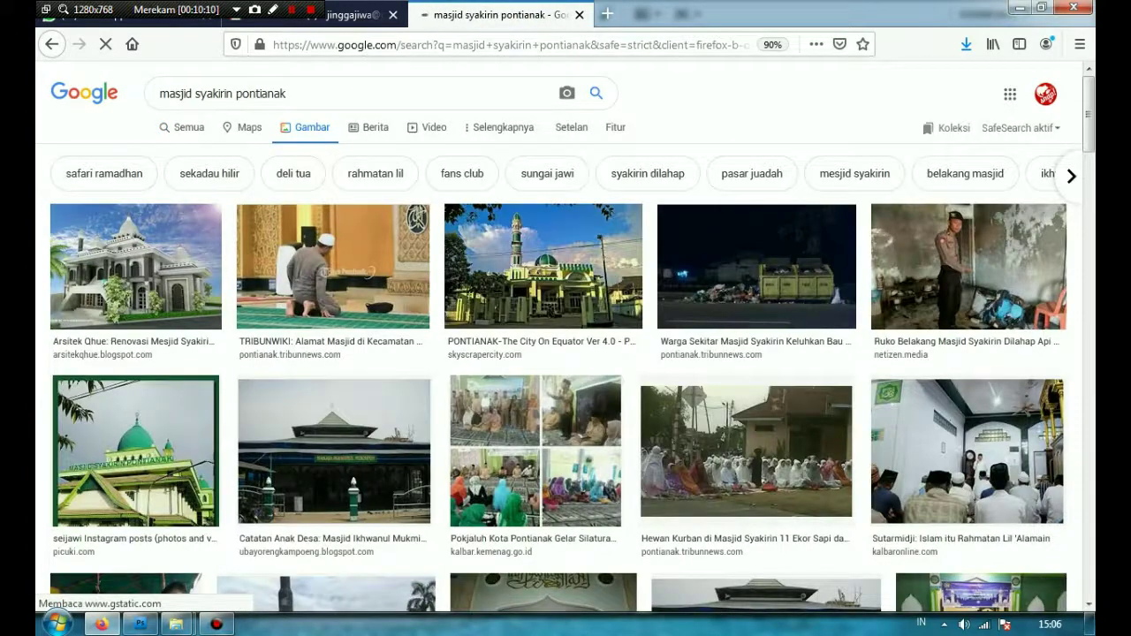
- Find the Arsitek Qhue render of the white-domed Syakirin mosque among the results, open it at full size and copy it
{"action": "scroll", "coordinate": [133, 327], "scroll_direction": "down", "scroll_amount": 3}
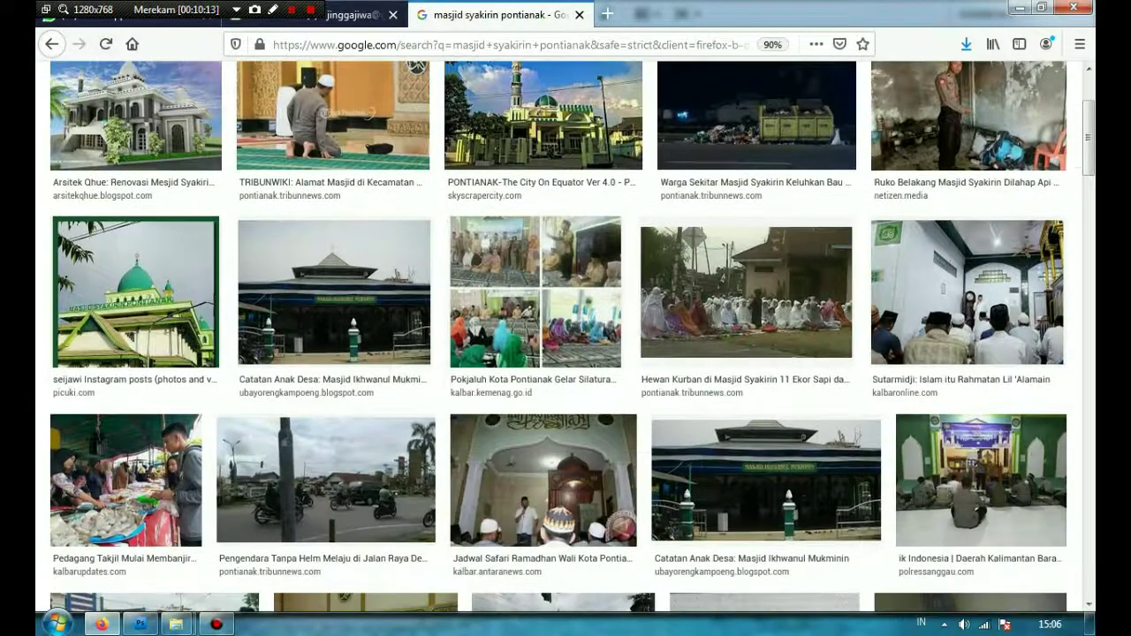
{"action": "scroll", "coordinate": [133, 327], "scroll_direction": "down", "scroll_amount": 10}
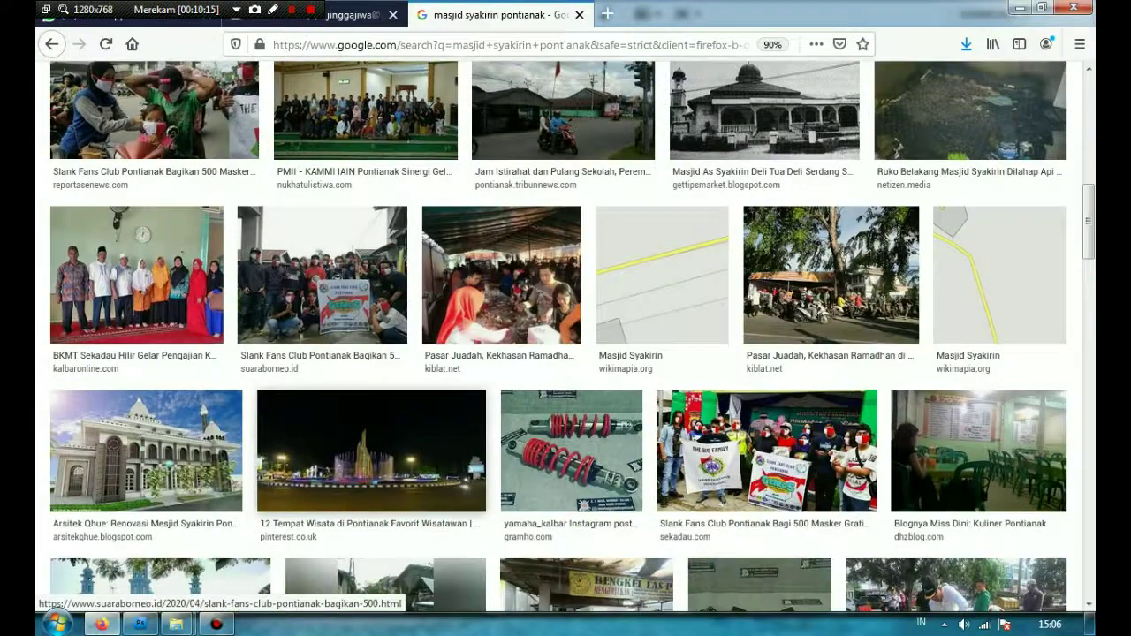
{"action": "scroll", "coordinate": [146, 442], "scroll_direction": "up", "scroll_amount": 8}
{"action": "scroll", "coordinate": [146, 442], "scroll_direction": "down", "scroll_amount": 8}
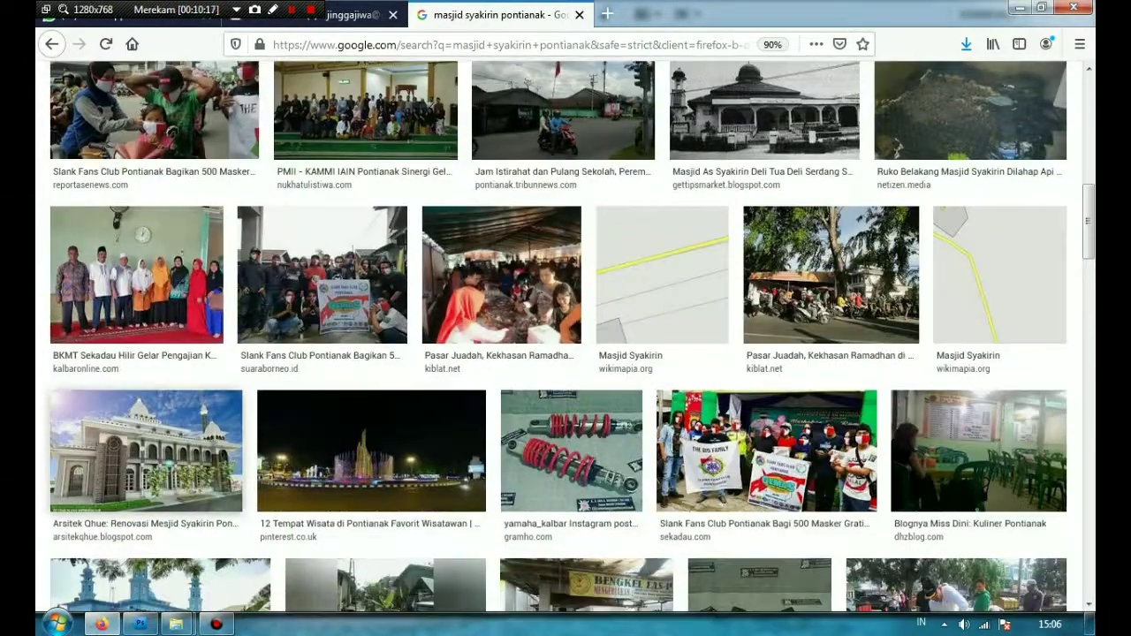
{"action": "left_click", "coordinate": [146, 450]}
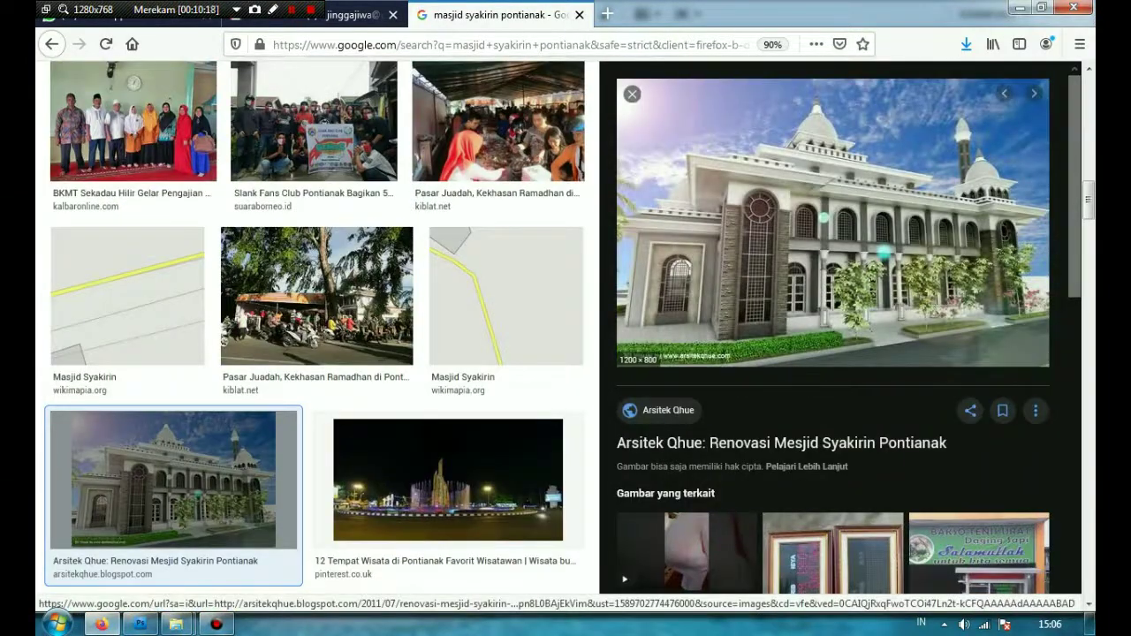
{"action": "right_click", "coordinate": [800, 250]}
{"action": "left_click", "coordinate": [827, 400]}
{"action": "right_click", "coordinate": [660, 295]}
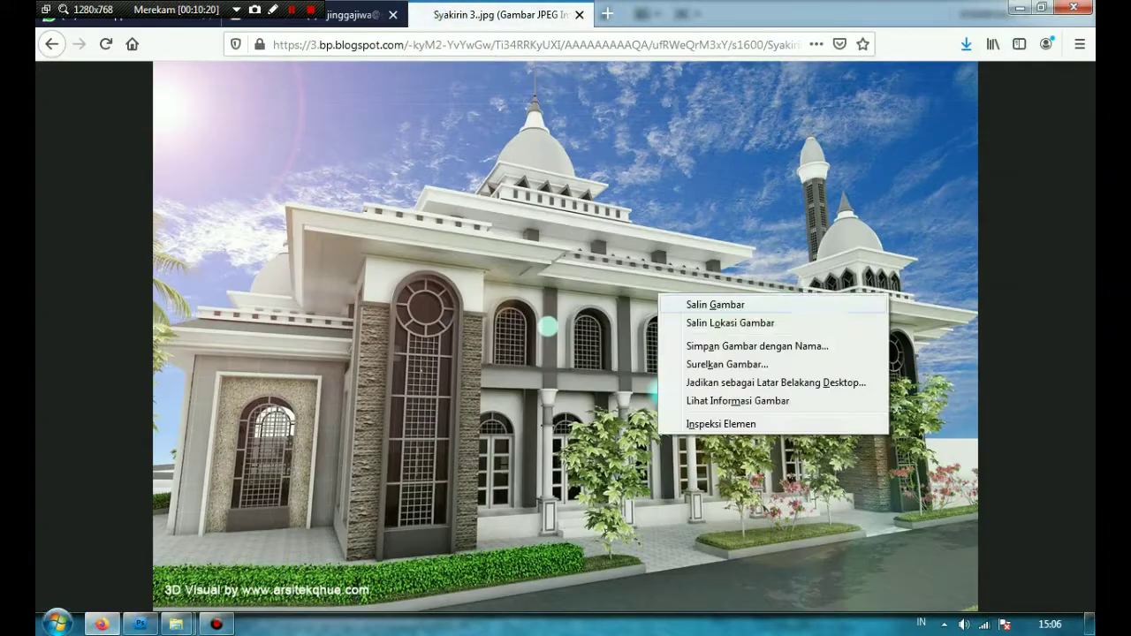
{"action": "left_click", "coordinate": [714, 304]}
- Paste the mosque image into the new banner in Photoshop and scale it to 383% to fill the right end at full height
{"action": "left_click", "coordinate": [140, 624]}
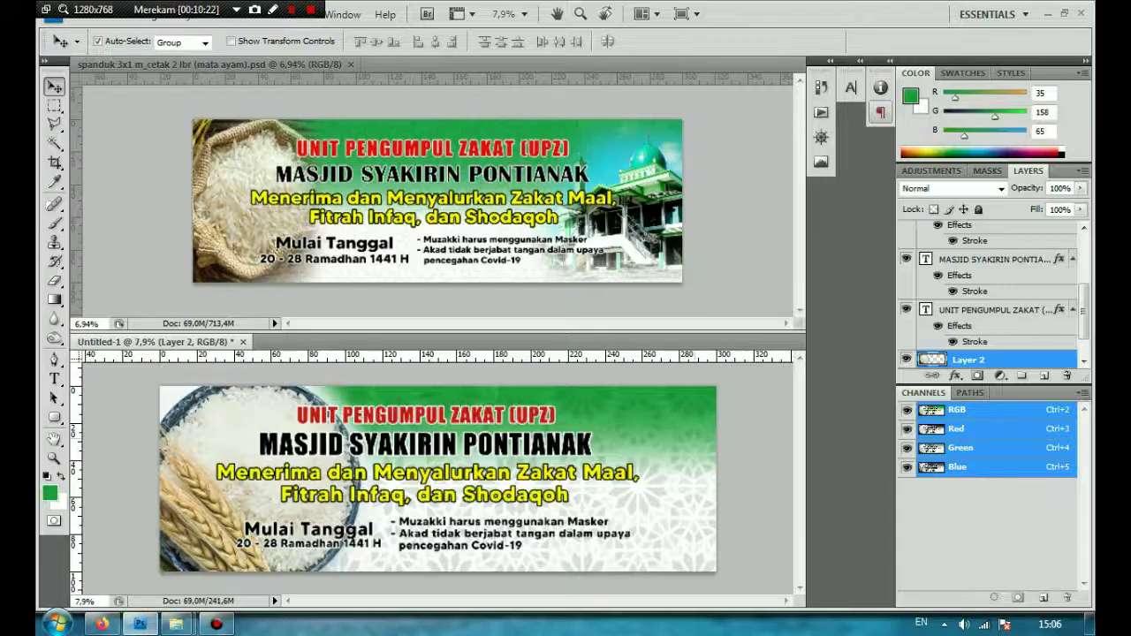
{"action": "key", "text": "ctrl+v"}
{"action": "left_click_drag", "start_coordinate": [438, 481], "coordinate": [803, 429]}
{"action": "key", "text": "ctrl+t"}
{"action": "left_click_drag", "start_coordinate": [580, 428], "coordinate": [525, 381]}
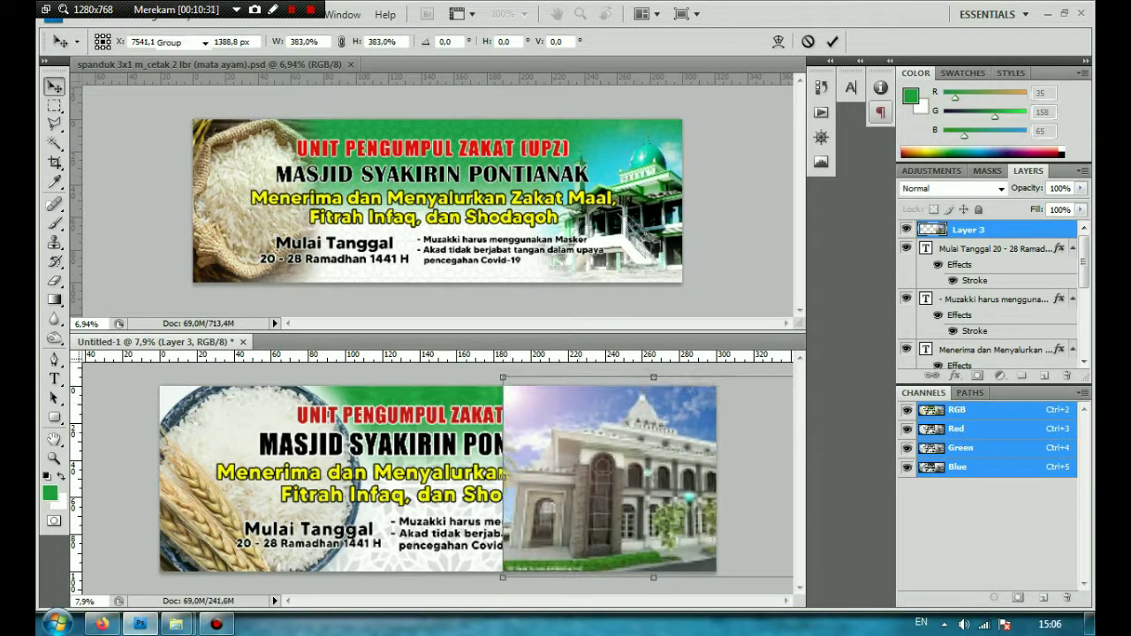
{"action": "key", "text": "Return"}
- Flip the mosque image horizontally and reposition it over the banner's right end
{"action": "left_click_drag", "start_coordinate": [670, 499], "coordinate": [572, 503]}
{"action": "left_click_drag", "start_coordinate": [475, 517], "coordinate": [545, 515]}
{"action": "key", "text": "ctrl+t"}
{"action": "right_click", "coordinate": [688, 447]}
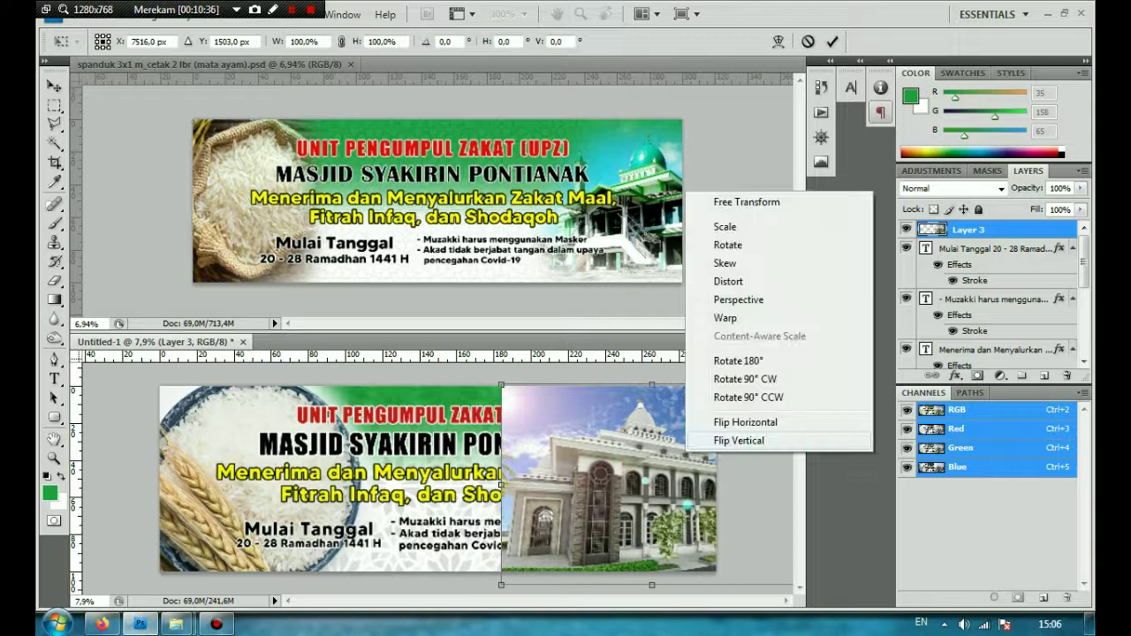
{"action": "left_click", "coordinate": [745, 423]}
{"action": "left_click_drag", "start_coordinate": [672, 480], "coordinate": [681, 480]}
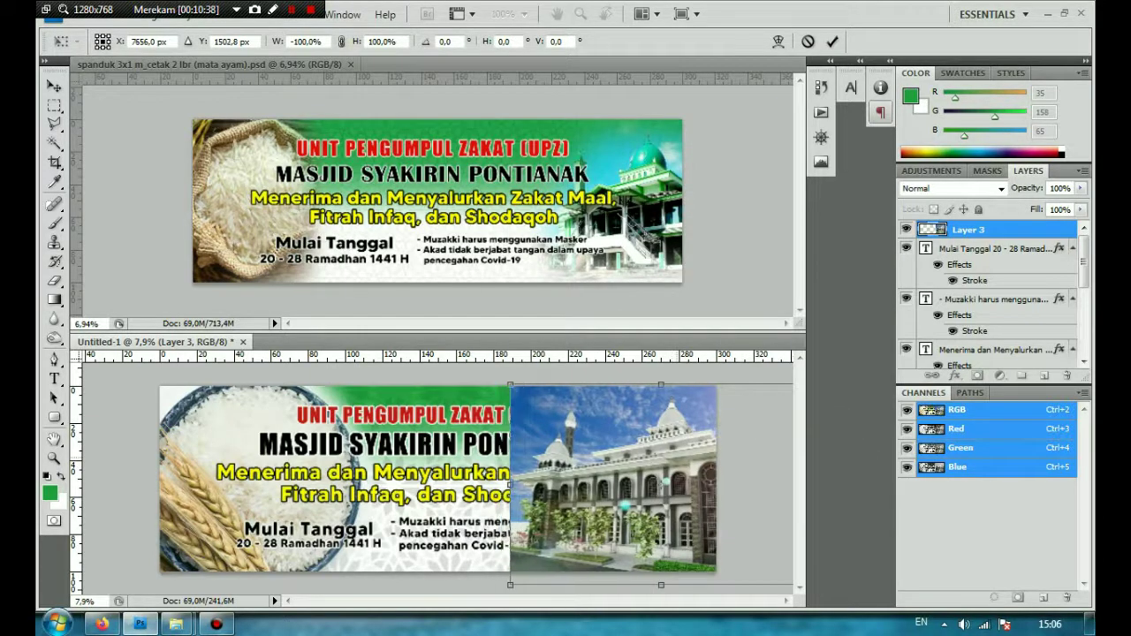
{"action": "key", "text": "Return"}
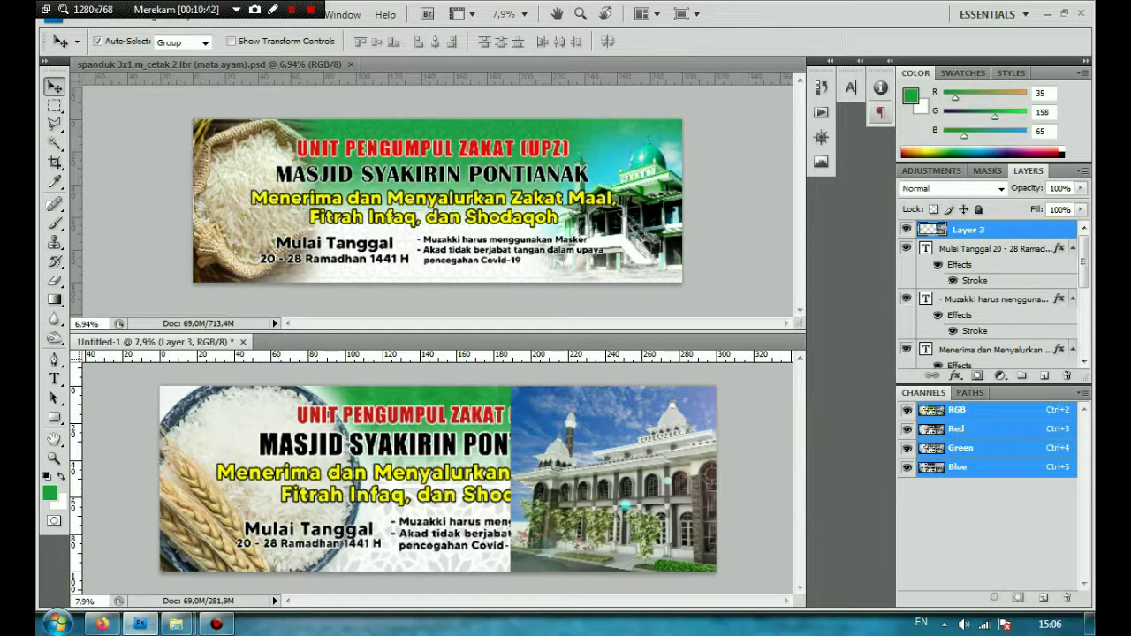
- Erase the mosque image's hard left edge with the 1100 px soft eraser so it fades into the background
{"action": "key", "text": "e"}
{"action": "mouse_move", "coordinate": [496, 415]}
{"action": "left_mouse_down"}
{"action": "mouse_move", "coordinate": [505, 405]}
{"action": "mouse_move", "coordinate": [496, 562]}
{"action": "mouse_move", "coordinate": [541, 579]}
{"action": "mouse_move", "coordinate": [648, 582]}
{"action": "left_mouse_up"}
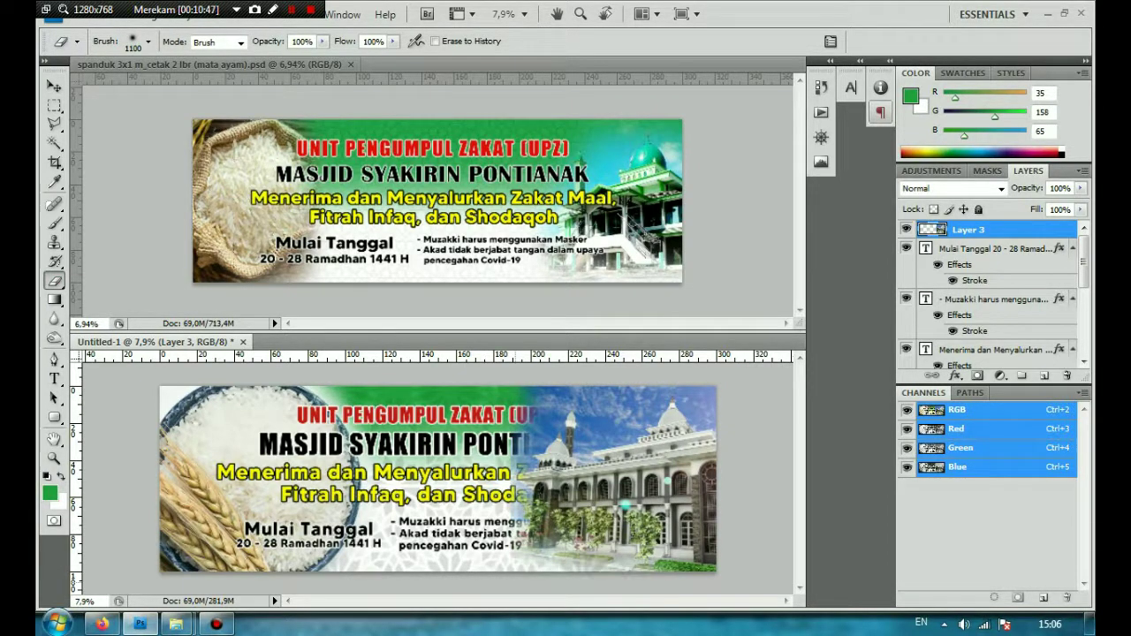
{"action": "scroll", "coordinate": [438, 478], "scroll_direction": "down", "scroll_amount": 4}
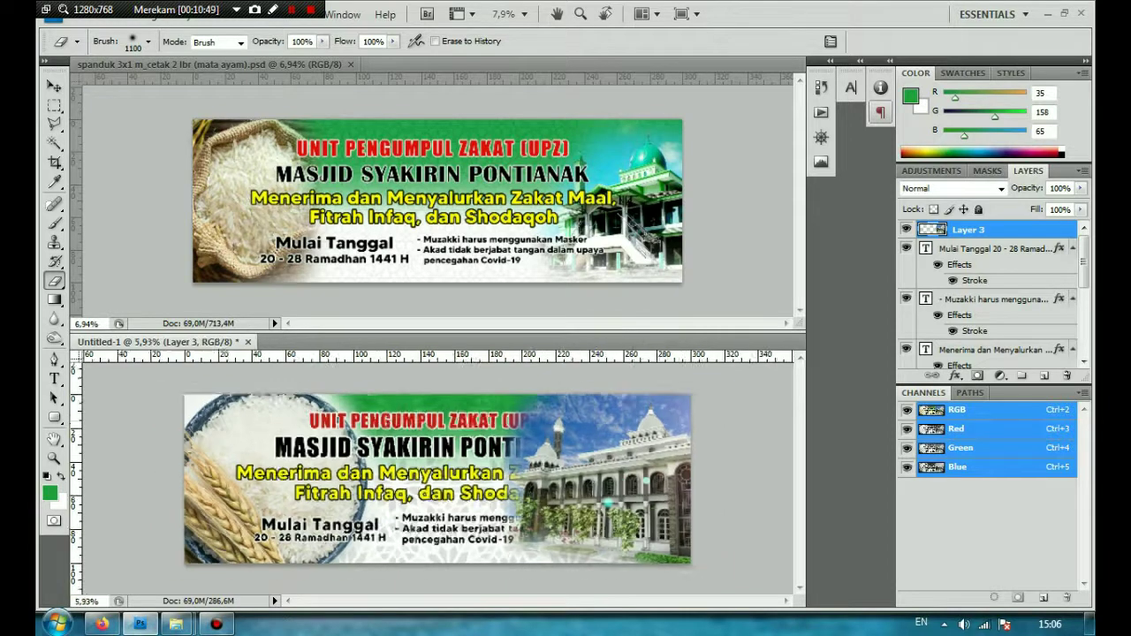
- Move the mosque layer down the stack, below all text layers and the rice bowl and directly above the pattern layer
{"action": "left_click_drag", "start_coordinate": [969, 230], "coordinate": [969, 341]}
{"action": "scroll", "coordinate": [969, 341], "scroll_direction": "down", "scroll_amount": 3}
{"action": "scroll", "coordinate": [990, 296], "scroll_direction": "up", "scroll_amount": 3}
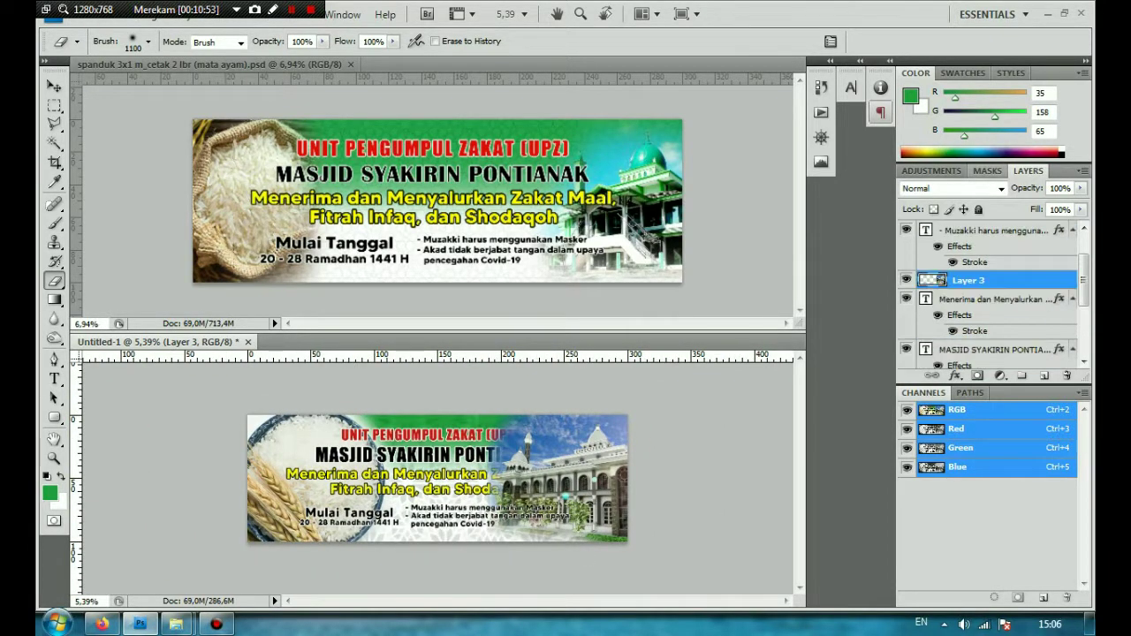
{"action": "left_click_drag", "start_coordinate": [969, 280], "coordinate": [969, 340]}
{"action": "scroll", "coordinate": [969, 336], "scroll_direction": "down", "scroll_amount": 1}
{"action": "left_click_drag", "start_coordinate": [969, 281], "coordinate": [969, 334]}
{"action": "scroll", "coordinate": [969, 334], "scroll_direction": "down", "scroll_amount": 1}
{"action": "left_click_drag", "start_coordinate": [969, 255], "coordinate": [969, 334]}
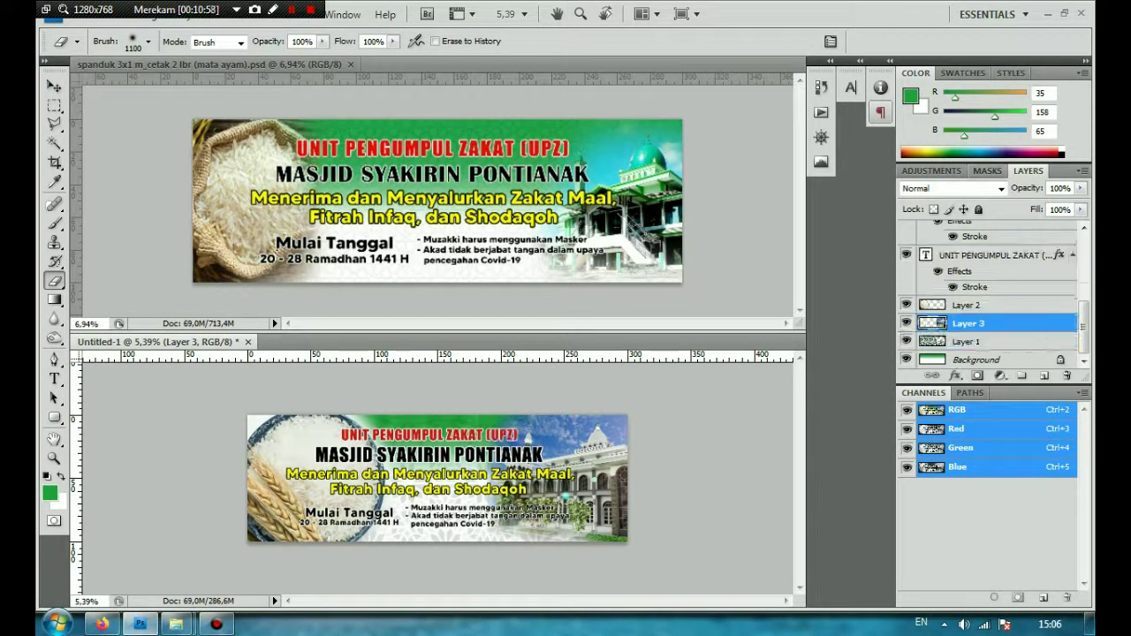
- Nudge the mosque image slightly left within the banner
{"action": "scroll", "coordinate": [602, 468], "scroll_direction": "up", "scroll_amount": 4}
{"action": "scroll", "coordinate": [601, 469], "scroll_direction": "down", "scroll_amount": 1}
{"action": "scroll", "coordinate": [438, 480], "scroll_direction": "down", "scroll_amount": 2}
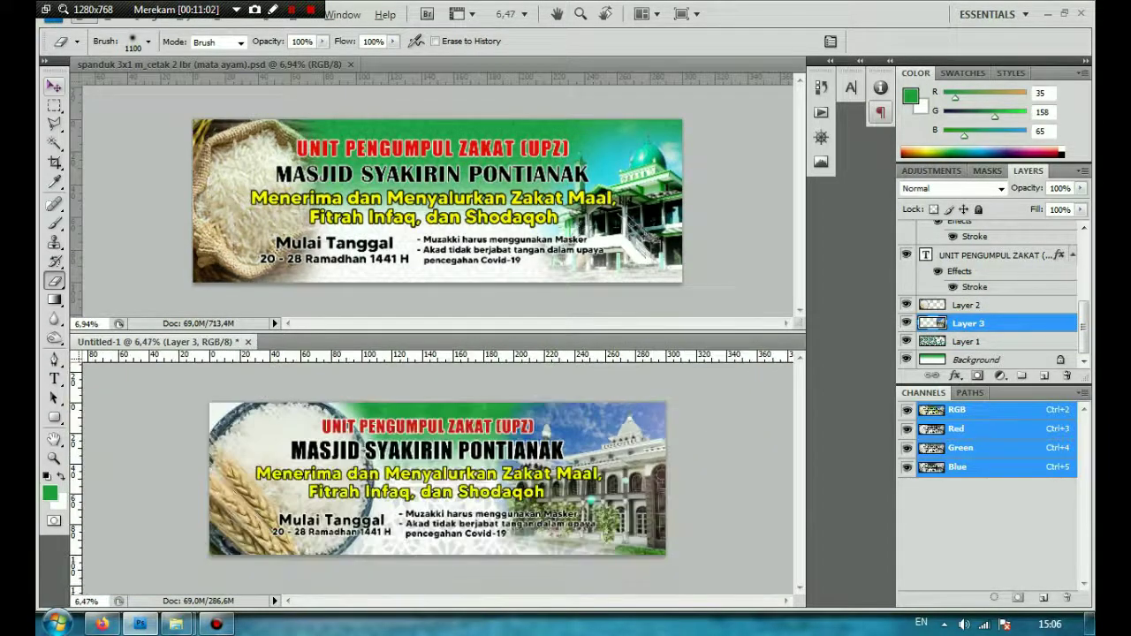
{"action": "key", "text": "v"}
{"action": "left_click_drag", "start_coordinate": [585, 522], "coordinate": [577, 521]}
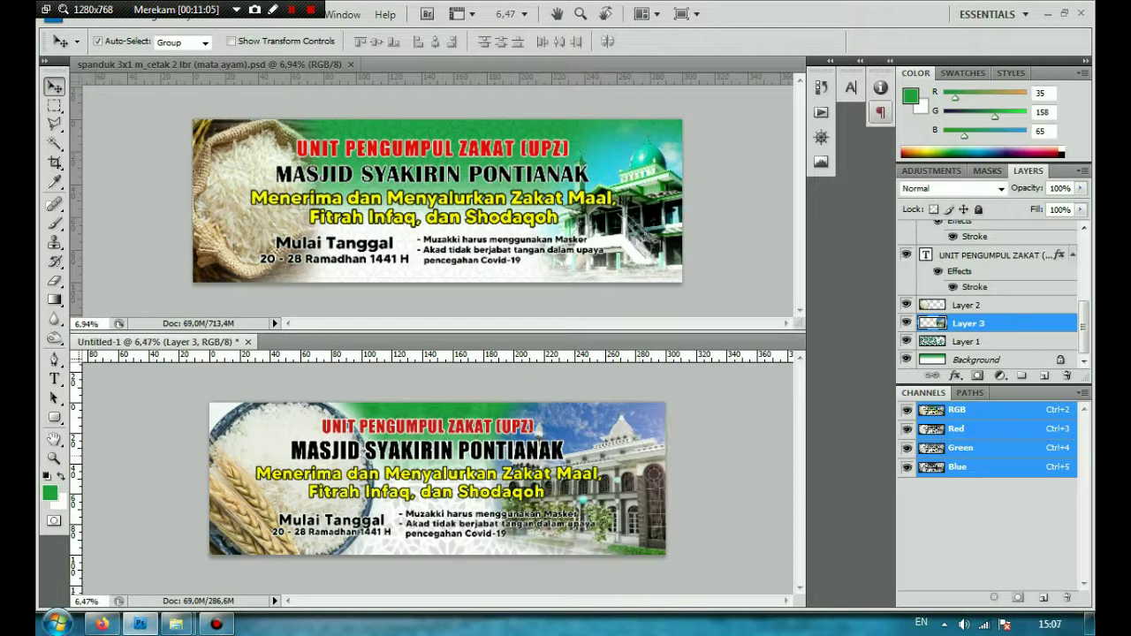
- Fade more of the mosque image's left side with the soft eraser, enlarging the brush to 2000 px
{"action": "key", "text": "e"}
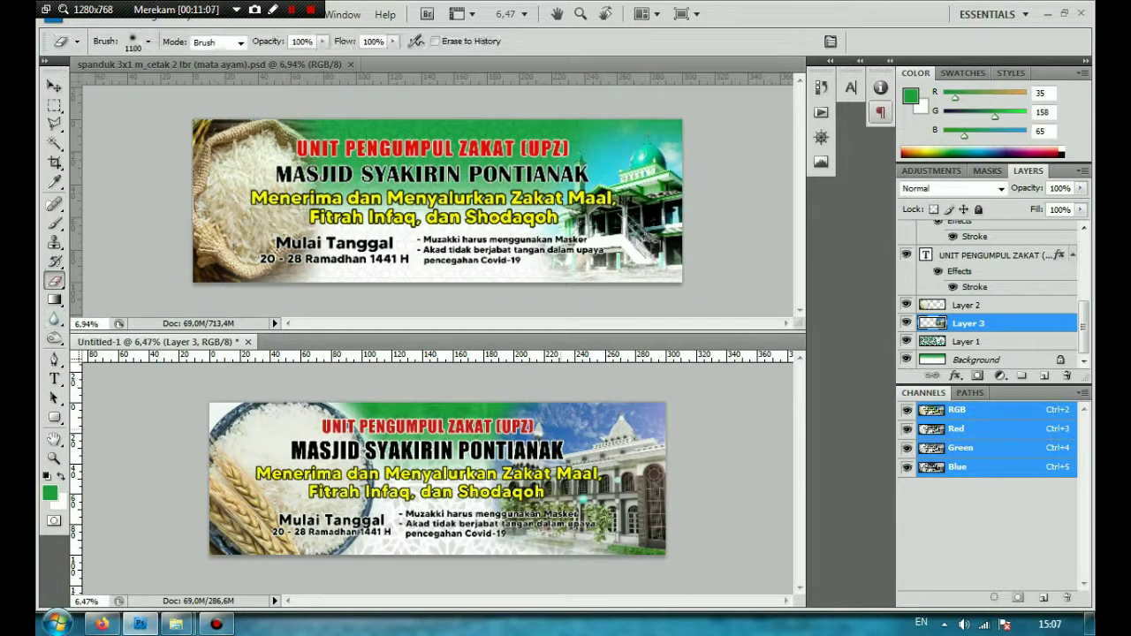
{"action": "key", "text": "bracketright"}
{"action": "mouse_move", "coordinate": [495, 445]}
{"action": "left_mouse_down"}
{"action": "mouse_move", "coordinate": [500, 528]}
{"action": "mouse_move", "coordinate": [544, 562]}
{"action": "mouse_move", "coordinate": [526, 532]}
{"action": "mouse_move", "coordinate": [514, 535]}
{"action": "mouse_move", "coordinate": [522, 499]}
{"action": "mouse_move", "coordinate": [548, 487]}
{"action": "left_mouse_up"}
{"action": "key", "text": "bracketright"}
{"action": "key", "text": "bracketright"}
{"action": "key", "text": "bracketright"}
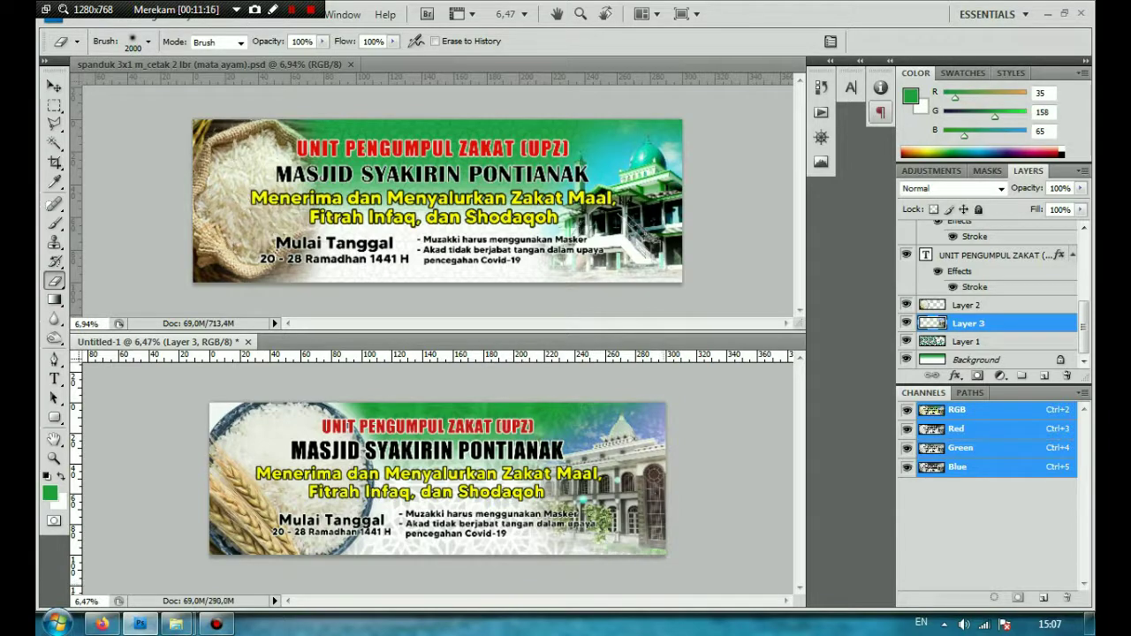
{"action": "key", "text": "ctrl+0"}
{"action": "key", "text": "ctrl+minus"}
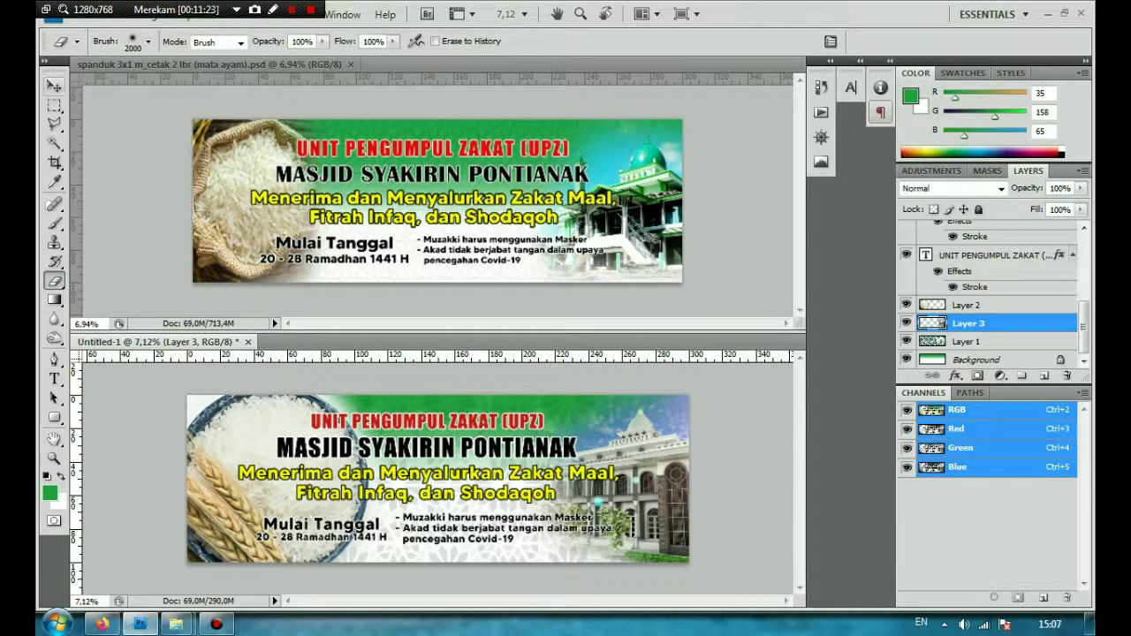
- Nudge the mosque image slightly right and fade its lower edge with the 2000 px eraser
{"action": "key", "text": "v"}
{"action": "left_click_drag", "start_coordinate": [652, 488], "coordinate": [657, 488]}
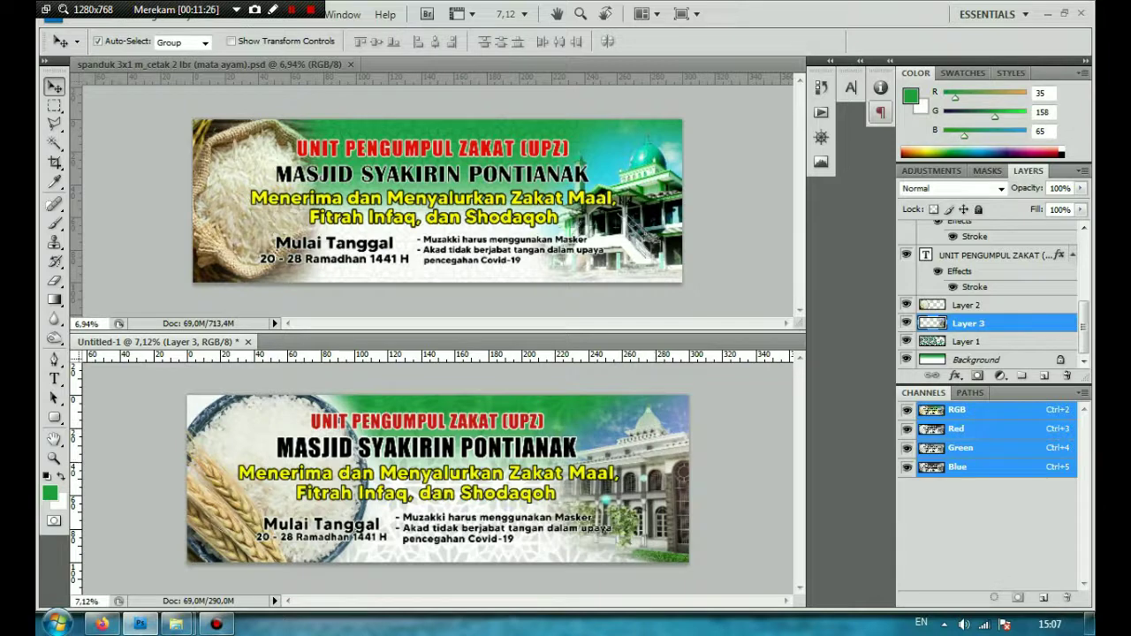
{"action": "key", "text": "e"}
{"action": "scroll", "coordinate": [438, 478], "scroll_direction": "down", "scroll_amount": 1}
{"action": "left_click", "coordinate": [620, 565]}
{"action": "left_click", "coordinate": [636, 566]}
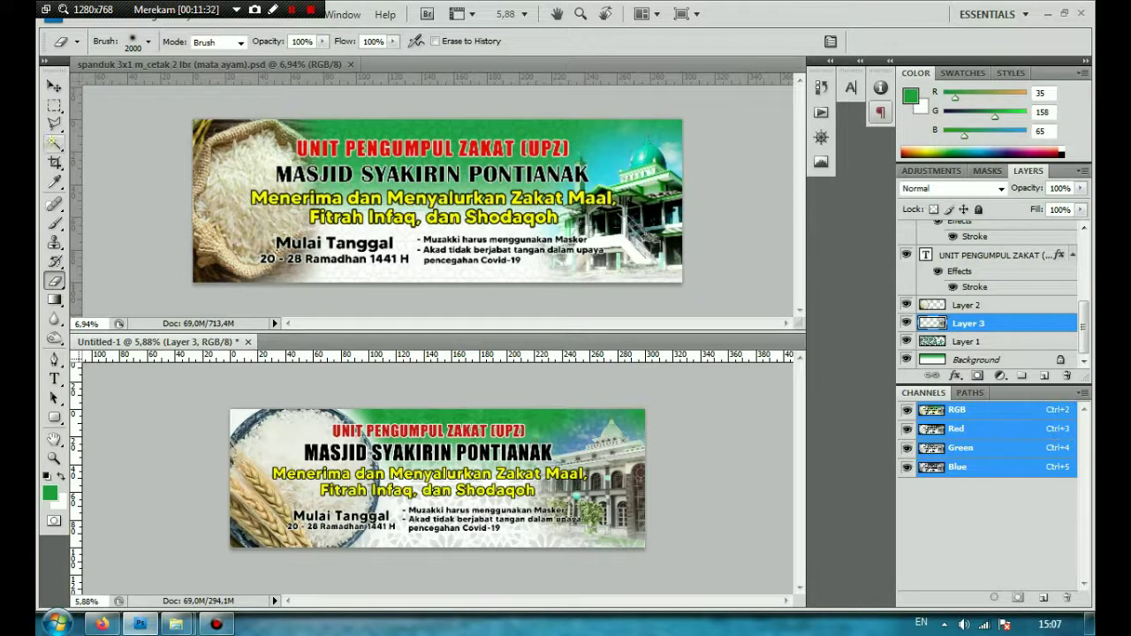
- Compare the new banner with the finished reference banner at a closer zoom
{"action": "key", "text": "v"}
{"action": "scroll", "coordinate": [447, 478], "scroll_direction": "up", "scroll_amount": 4}
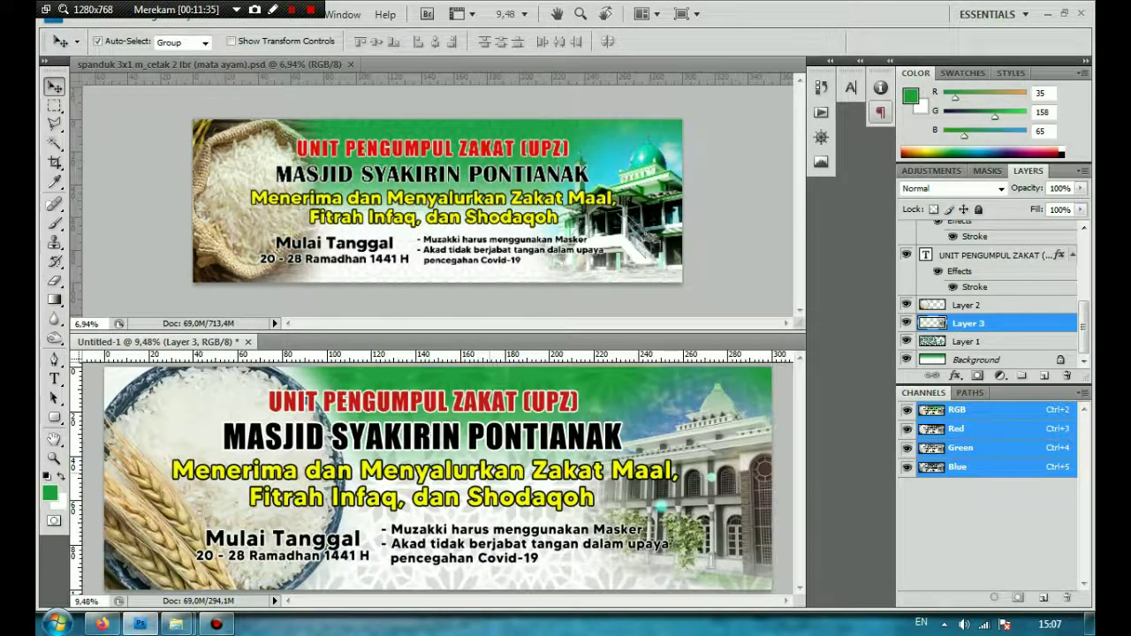
{"action": "left_click", "coordinate": [438, 205]}
{"action": "scroll", "coordinate": [439, 206], "scroll_direction": "up", "scroll_amount": 2}
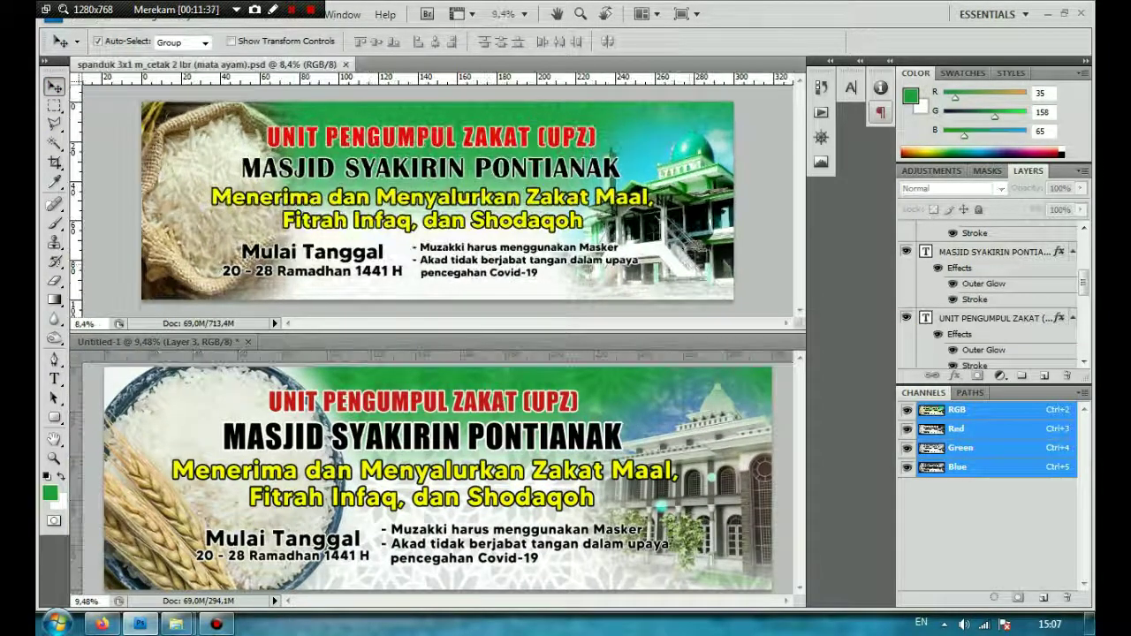